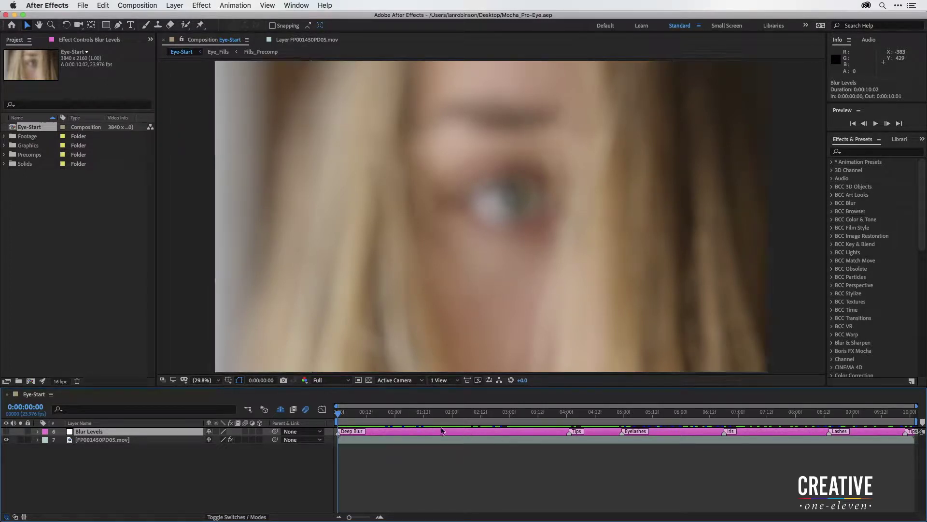
Step: Examine the footage's focus at each Blur Levels marker, from Deep Blur through Tips, Eyelashes, Iris and Lashes to the final marker
{"action": "double_click", "coordinate": [339, 432]}
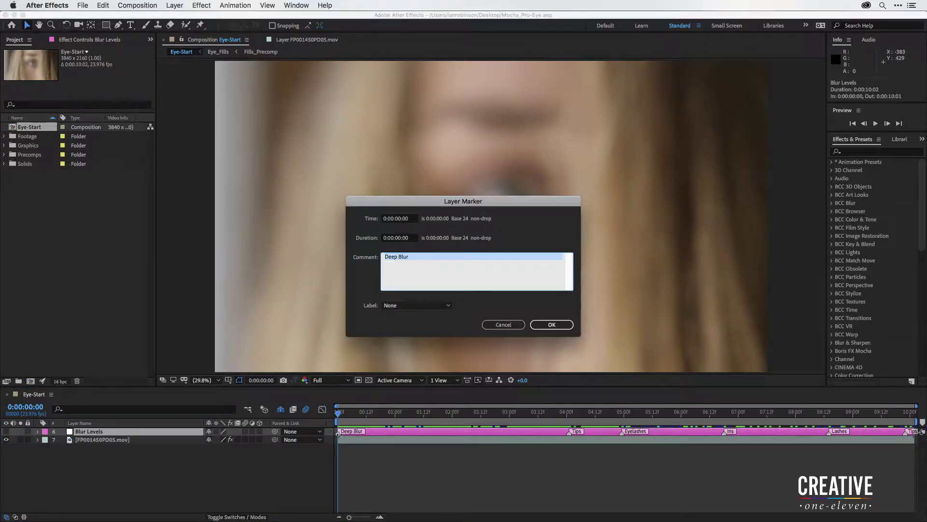
{"action": "left_click", "coordinate": [501, 323]}
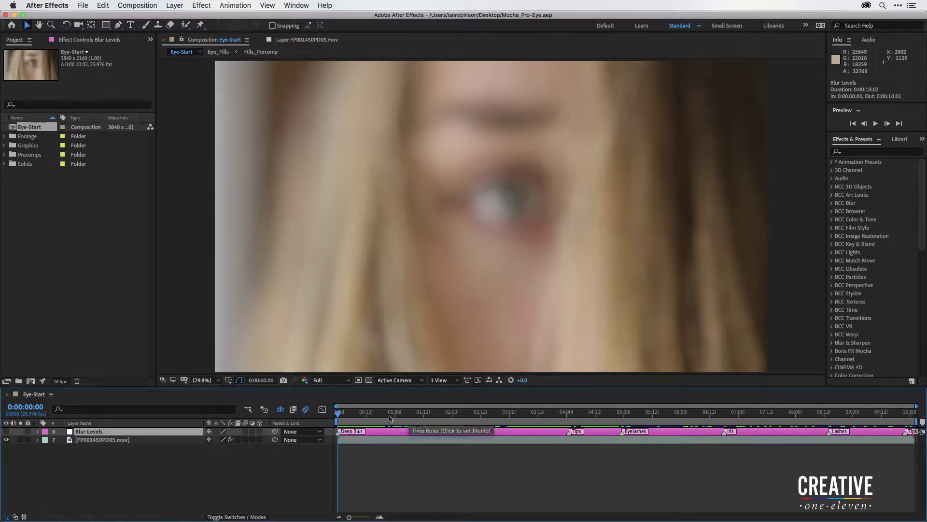
{"action": "left_click", "coordinate": [412, 413]}
{"action": "left_click_drag", "start_coordinate": [421, 413], "coordinate": [568, 426]}
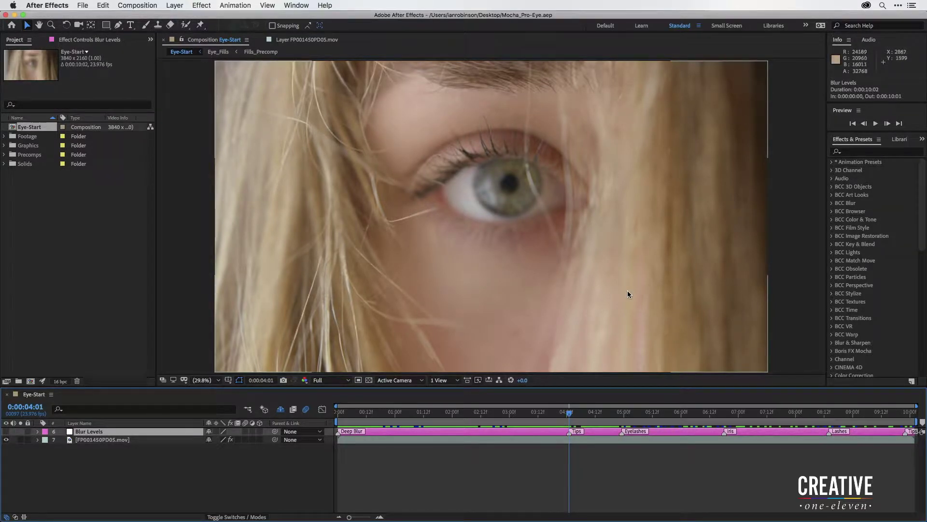
{"action": "left_click_drag", "start_coordinate": [573, 413], "coordinate": [623, 424]}
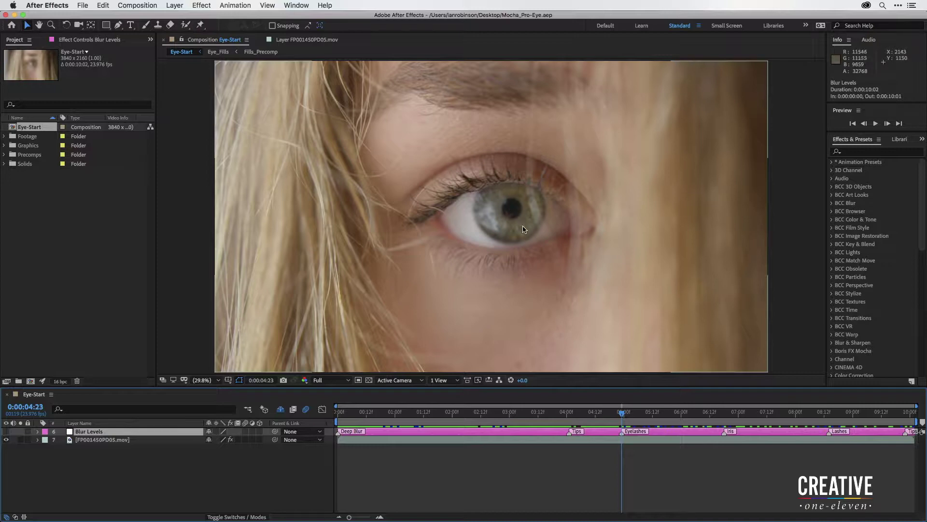
{"action": "left_click_drag", "start_coordinate": [669, 414], "coordinate": [721, 425]}
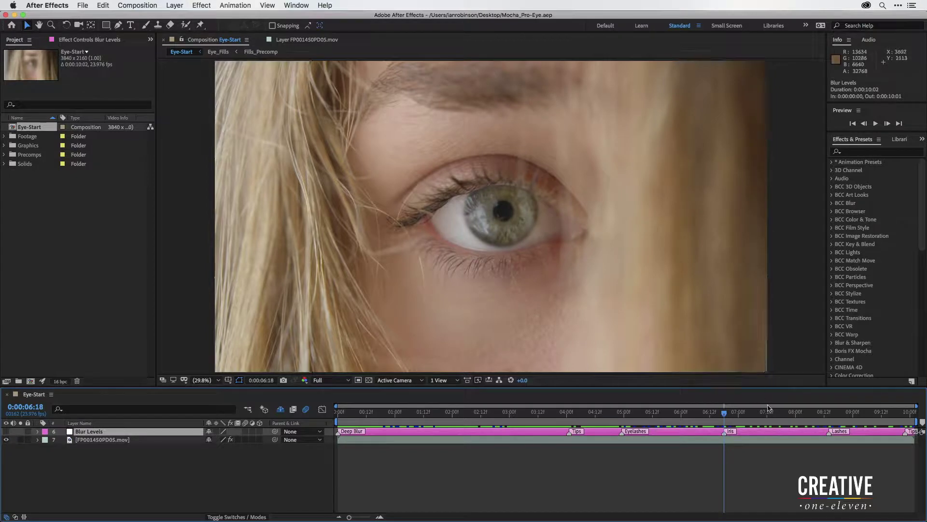
{"action": "left_click_drag", "start_coordinate": [747, 416], "coordinate": [825, 421]}
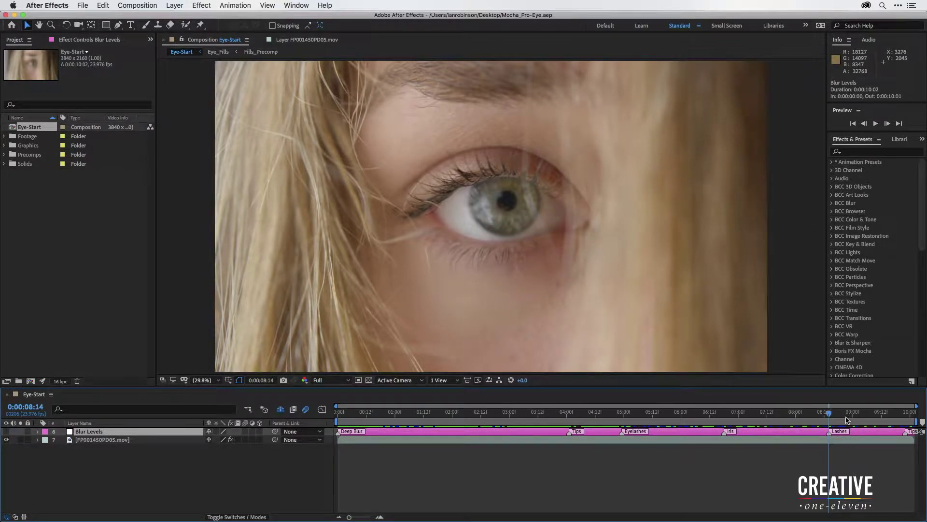
{"action": "left_click_drag", "start_coordinate": [849, 417], "coordinate": [901, 422]}
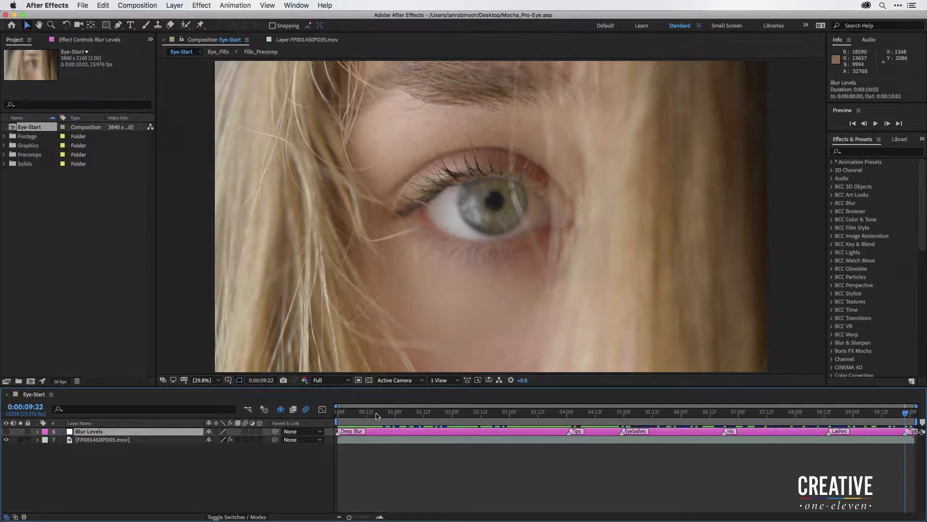
Step: Apply the Mocha Pro effect to the FP001450PD05.mov layer with the current time at the Eyelashes marker, 0:00:04:23
{"action": "left_click", "coordinate": [373, 415]}
{"action": "left_click_drag", "start_coordinate": [373, 416], "coordinate": [620, 431]}
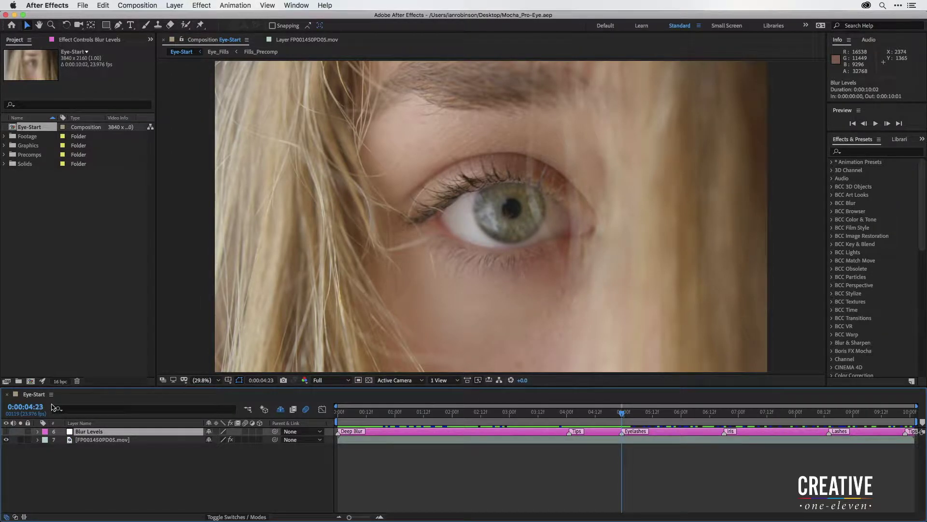
{"action": "left_click", "coordinate": [76, 441]}
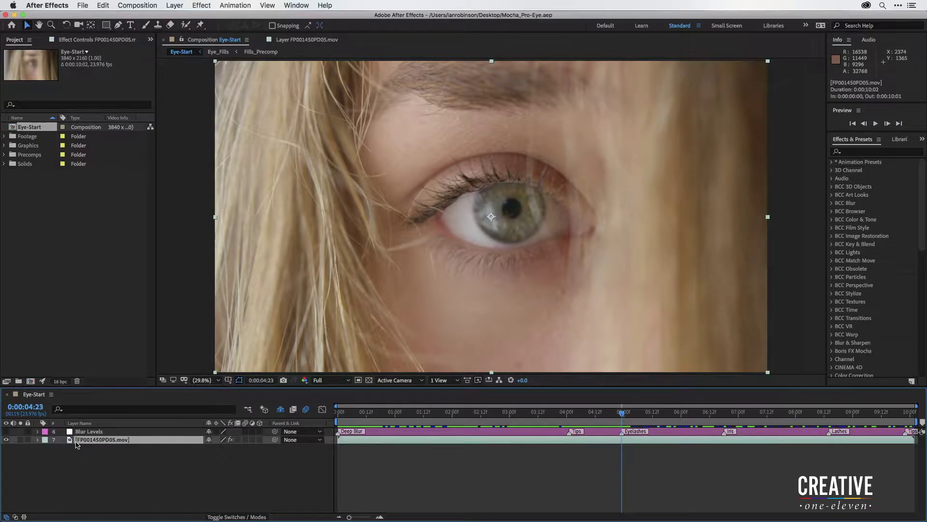
{"action": "left_click", "coordinate": [197, 4]}
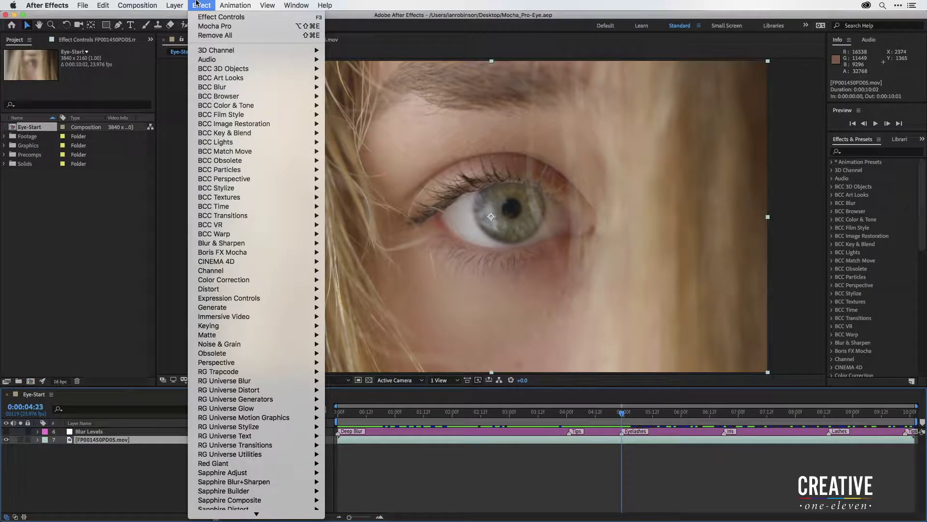
{"action": "mouse_move", "coordinate": [215, 253]}
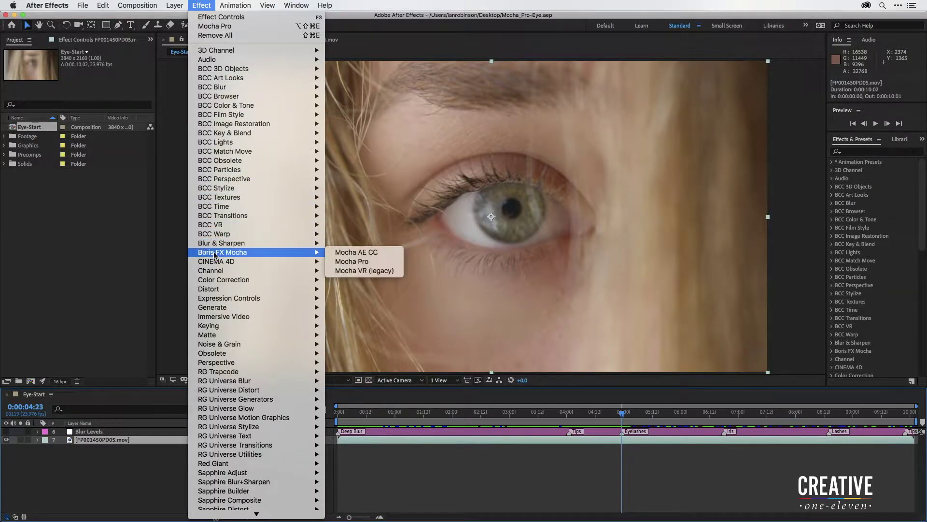
{"action": "left_click", "coordinate": [340, 262]}
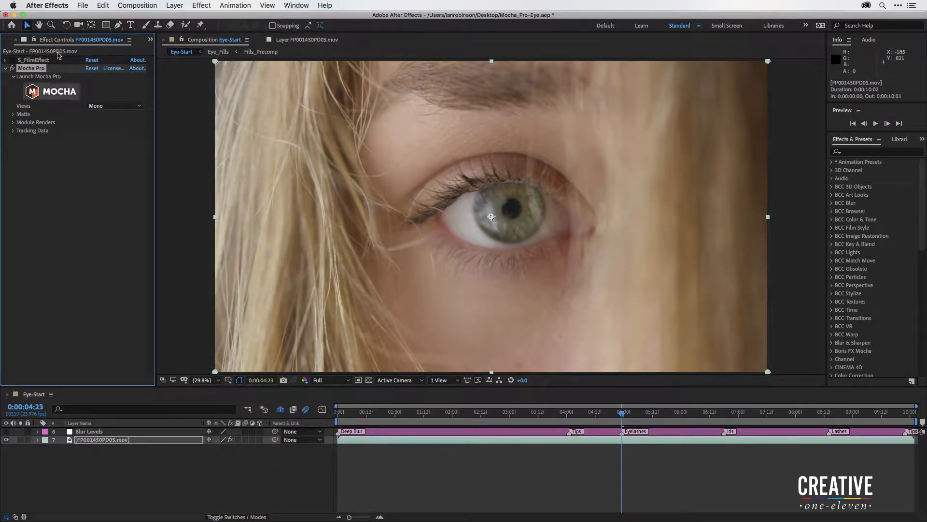
Step: Move the Mocha Pro effect above S_FilmEffect and launch the Mocha interface
{"action": "left_click", "coordinate": [52, 89]}
{"action": "left_click_drag", "start_coordinate": [32, 71], "coordinate": [35, 61]}
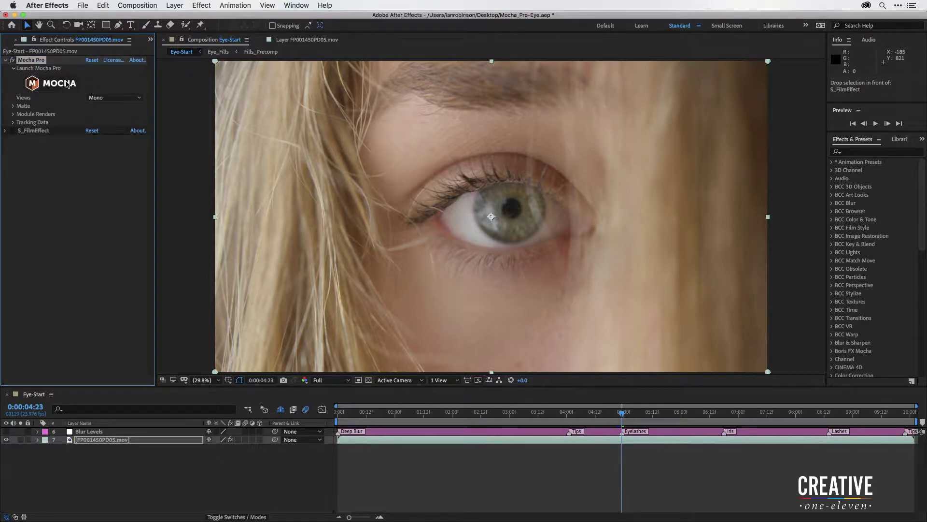
{"action": "left_click", "coordinate": [42, 89]}
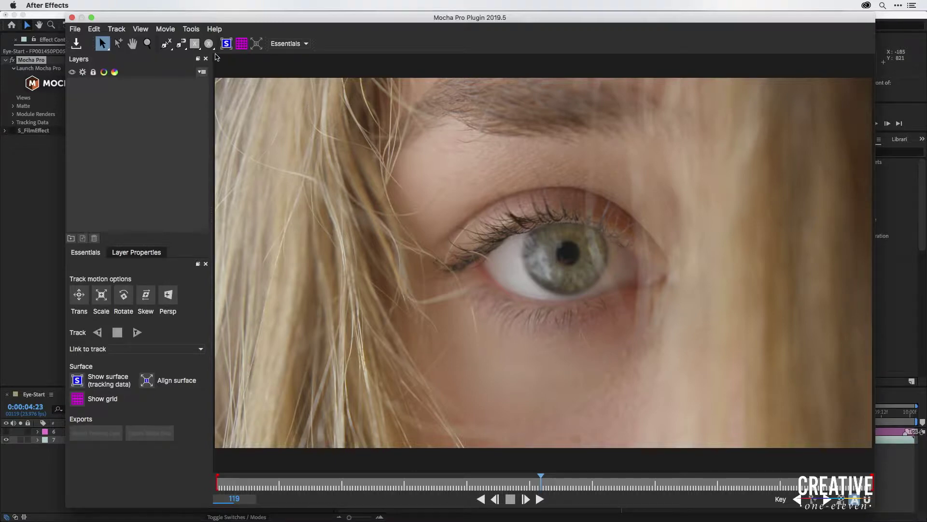
Step: Draw a rectangular X-spline around the whole eye and eyebrow at frame 119, and show the planar grid
{"action": "left_click_drag", "start_coordinate": [195, 46], "coordinate": [197, 59]}
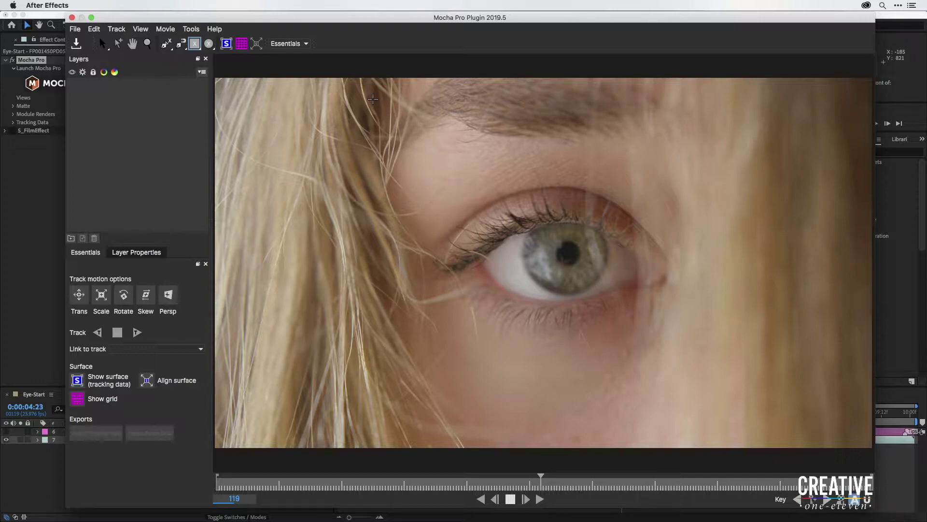
{"action": "left_click_drag", "start_coordinate": [373, 99], "coordinate": [758, 411]}
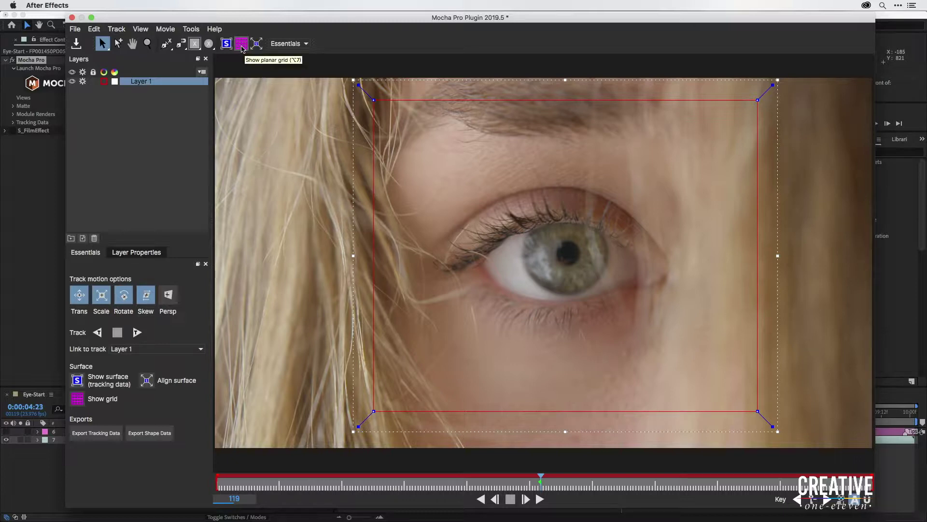
{"action": "left_click", "coordinate": [242, 47]}
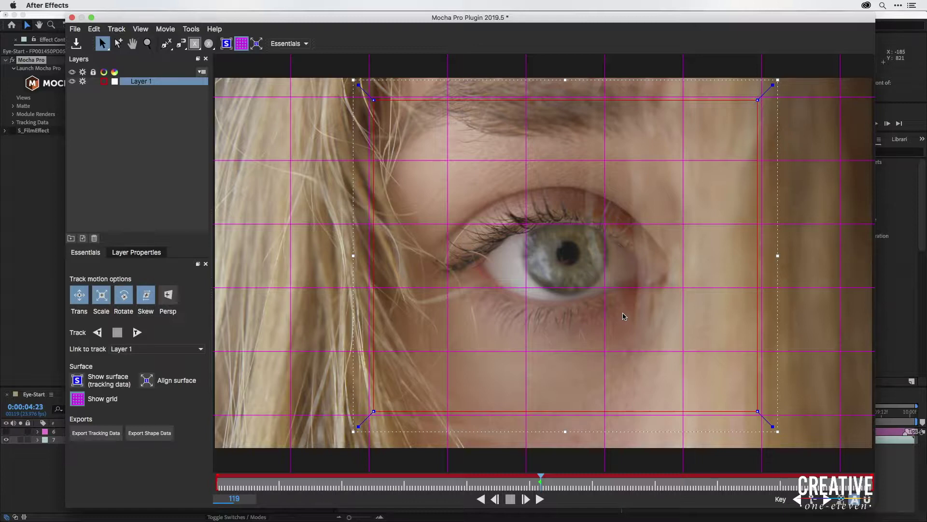
Step: Show the tracking surface, centre it on the pupil, and hide the surface again
{"action": "left_click", "coordinate": [227, 44]}
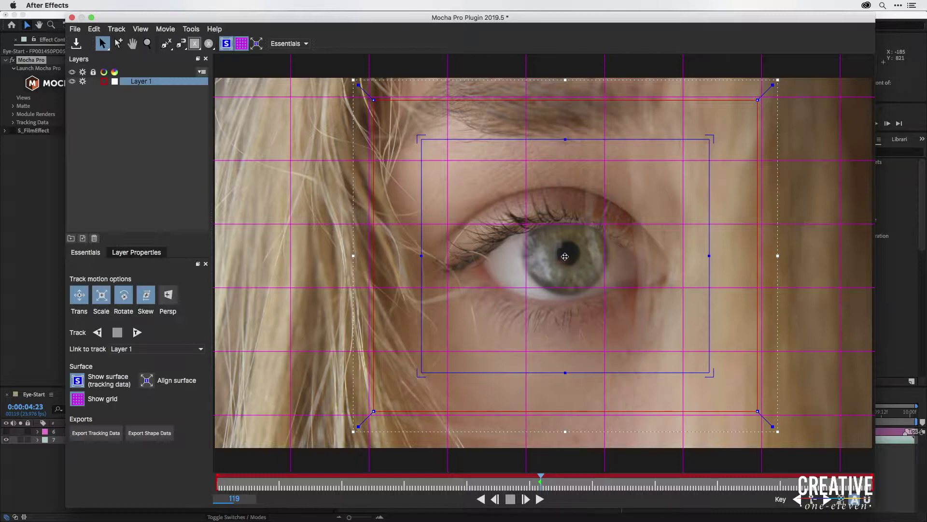
{"action": "left_click_drag", "start_coordinate": [565, 256], "coordinate": [567, 254]}
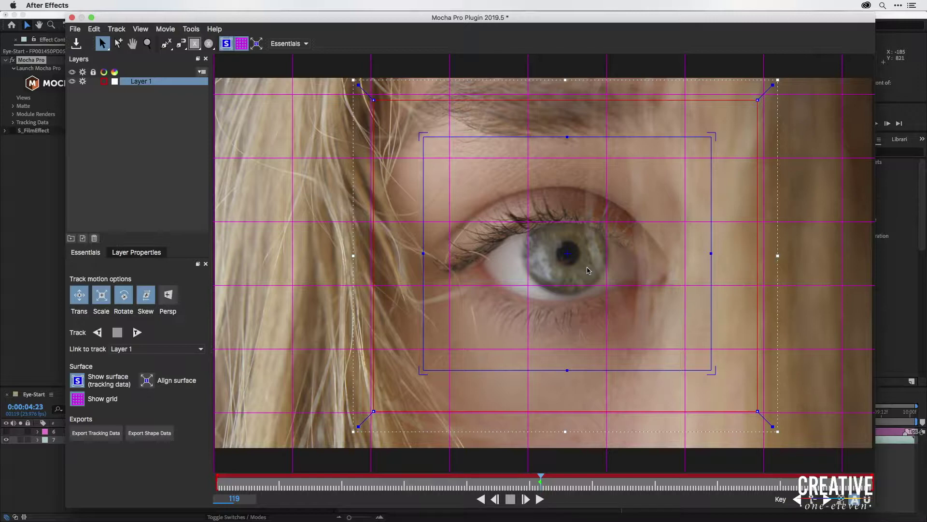
{"action": "left_click", "coordinate": [226, 47]}
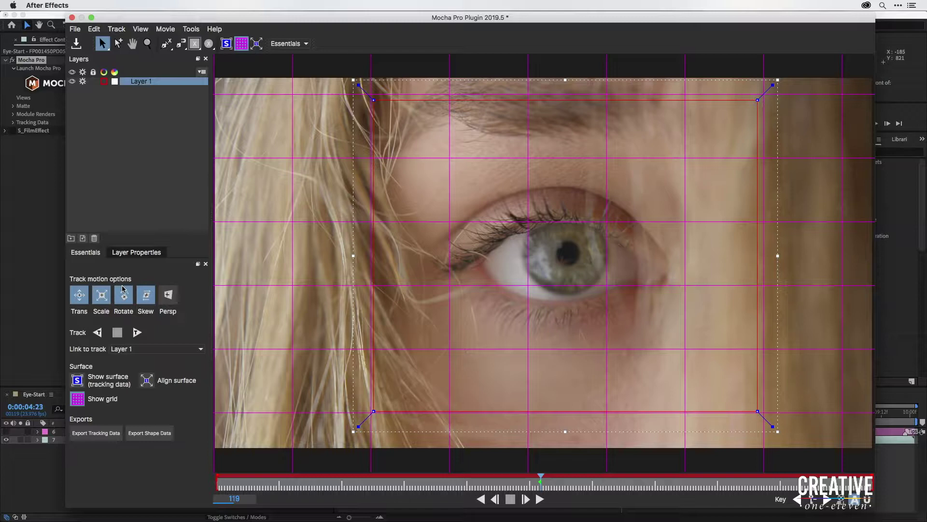
Step: Limit the motion tracking to translation and scale, and track Layer 1 backward from frame 119 to the start
{"action": "left_click", "coordinate": [145, 295]}
{"action": "left_click", "coordinate": [124, 296]}
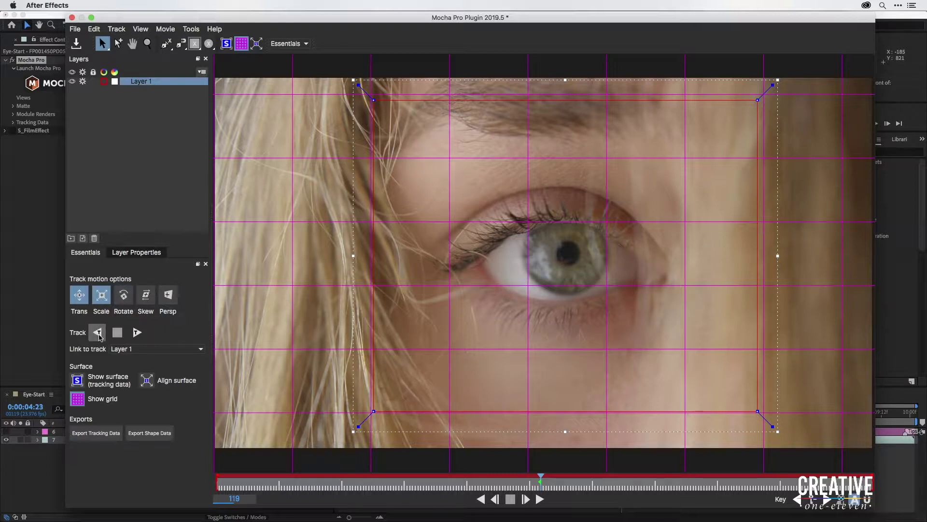
{"action": "left_click", "coordinate": [98, 332]}
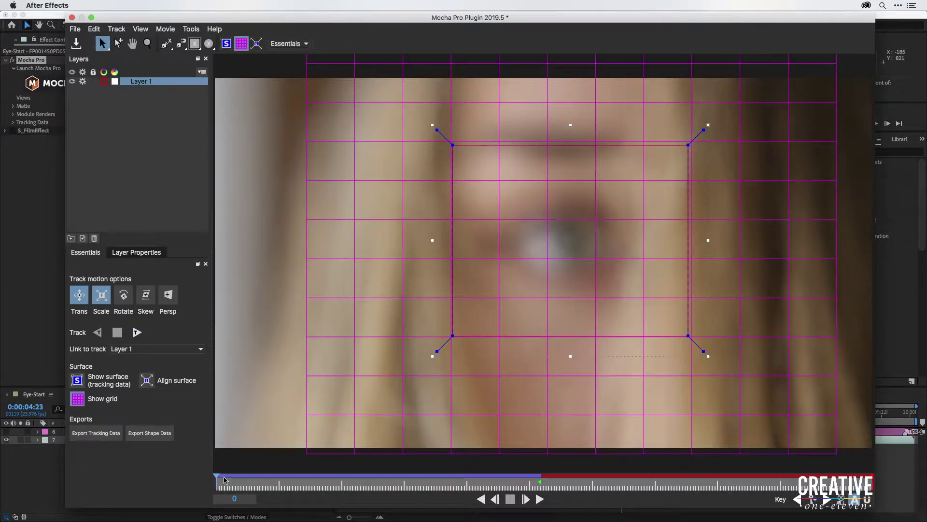
Step: Return to frame 119, track Layer 1 forward to the end of the clip, and hide the planar grid
{"action": "left_click_drag", "start_coordinate": [216, 482], "coordinate": [541, 490]}
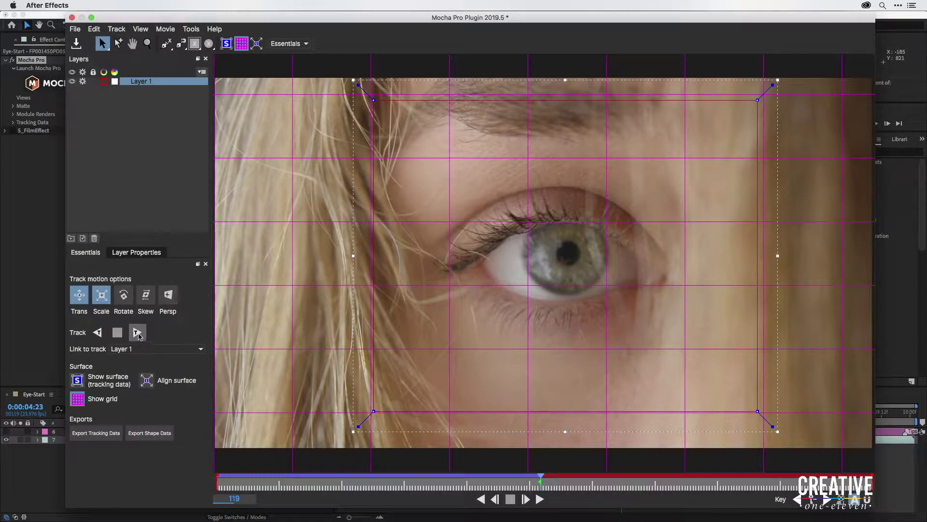
{"action": "left_click", "coordinate": [138, 332]}
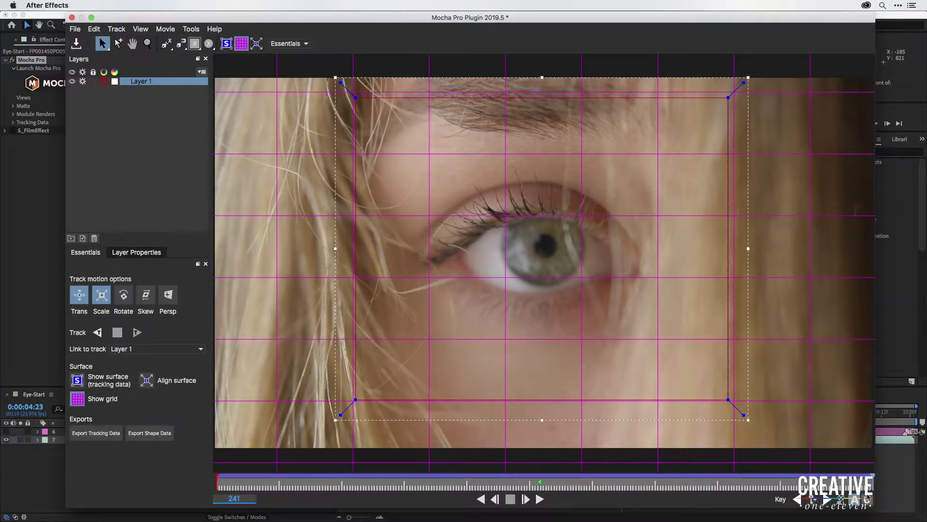
{"action": "mouse_move", "coordinate": [871, 481]}
{"action": "left_mouse_down"}
{"action": "mouse_move", "coordinate": [616, 488]}
{"action": "mouse_move", "coordinate": [639, 495]}
{"action": "mouse_move", "coordinate": [875, 478]}
{"action": "left_mouse_up"}
{"action": "left_click", "coordinate": [244, 45]}
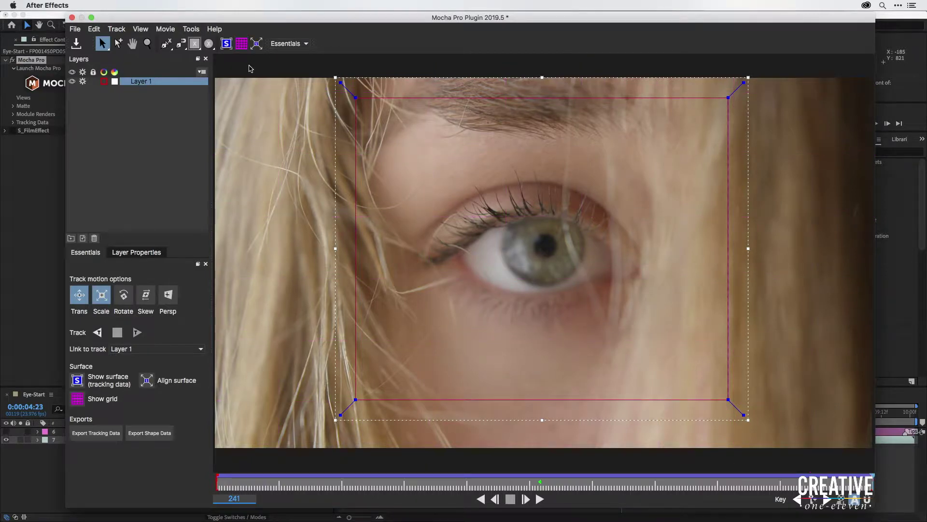
Step: Rename Layer 1 as Track, turn off its processing and lock it
{"action": "double_click", "coordinate": [145, 82]}
{"action": "type", "text": "T"}
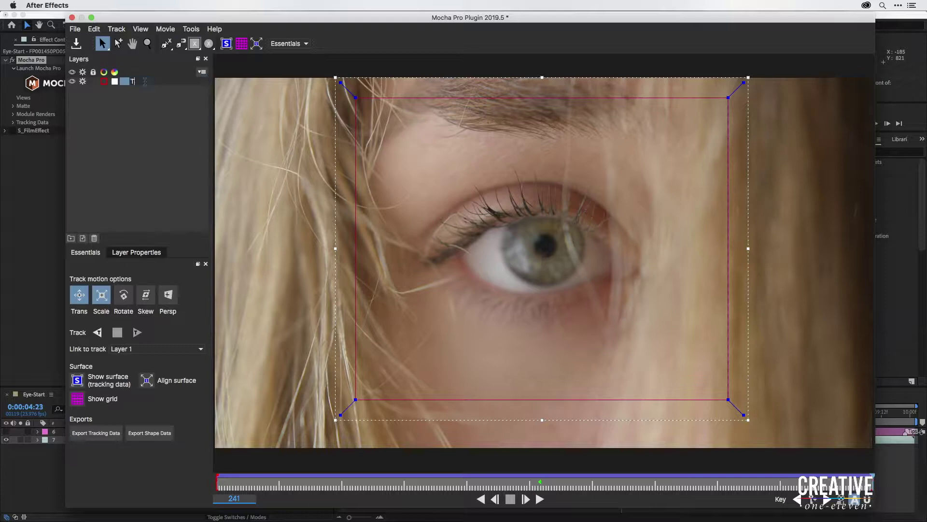
{"action": "type", "text": "rack"}
{"action": "key", "text": "Return"}
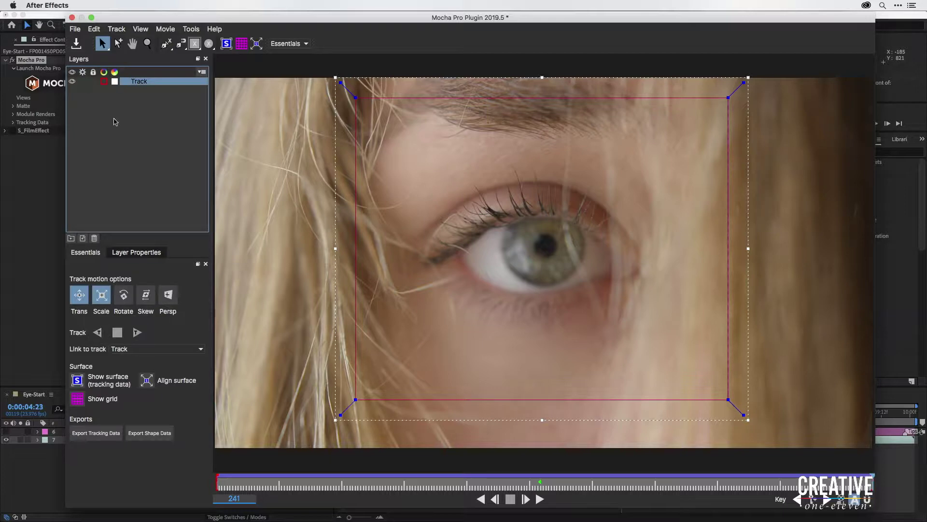
{"action": "left_click", "coordinate": [94, 81]}
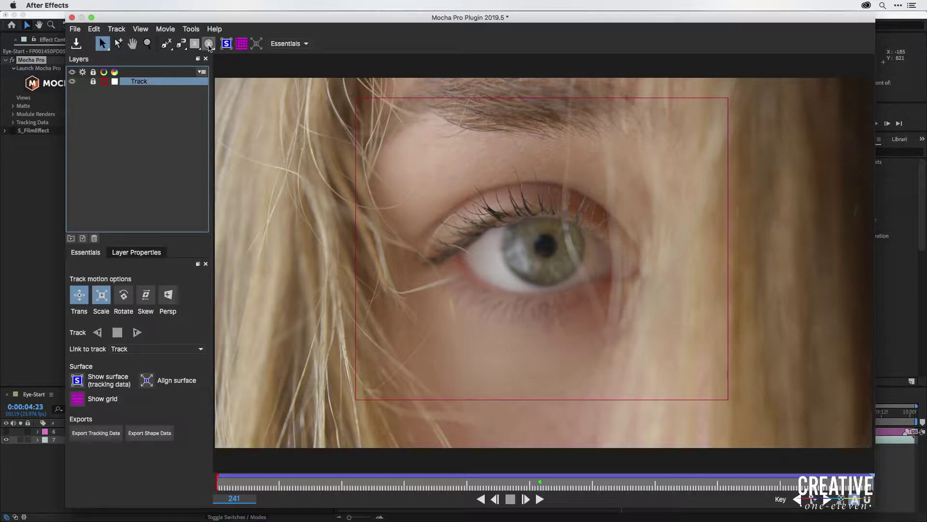
Step: Draw a circular X-spline around the iris at frame 241 and lower its upper edge toward the eyelid
{"action": "left_click_drag", "start_coordinate": [208, 44], "coordinate": [210, 60]}
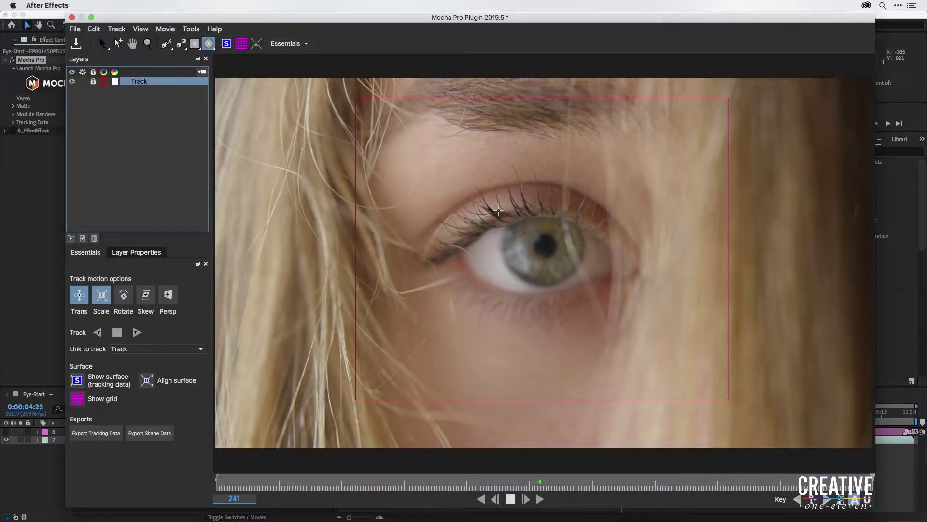
{"action": "left_click_drag", "start_coordinate": [496, 206], "coordinate": [576, 265]}
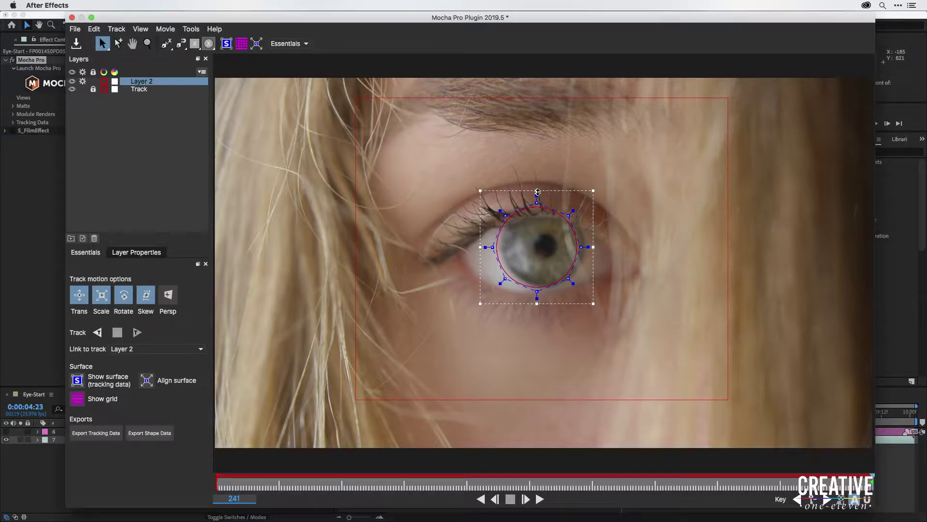
{"action": "left_click_drag", "start_coordinate": [537, 191], "coordinate": [538, 201]}
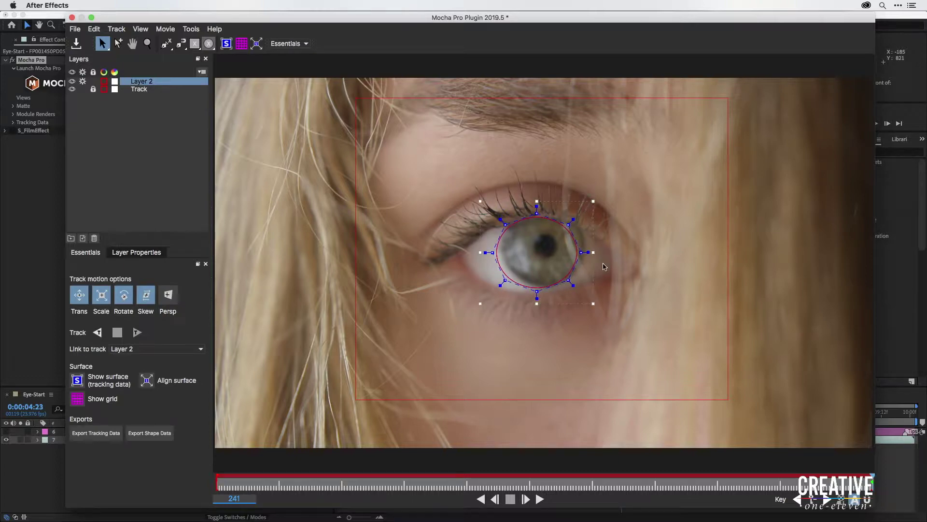
Step: Move the whole spline over the iris, lower its upper point and scale its corners to match the iris outline
{"action": "left_click_drag", "start_coordinate": [615, 182], "coordinate": [431, 358]}
{"action": "left_click_drag", "start_coordinate": [569, 282], "coordinate": [575, 278]}
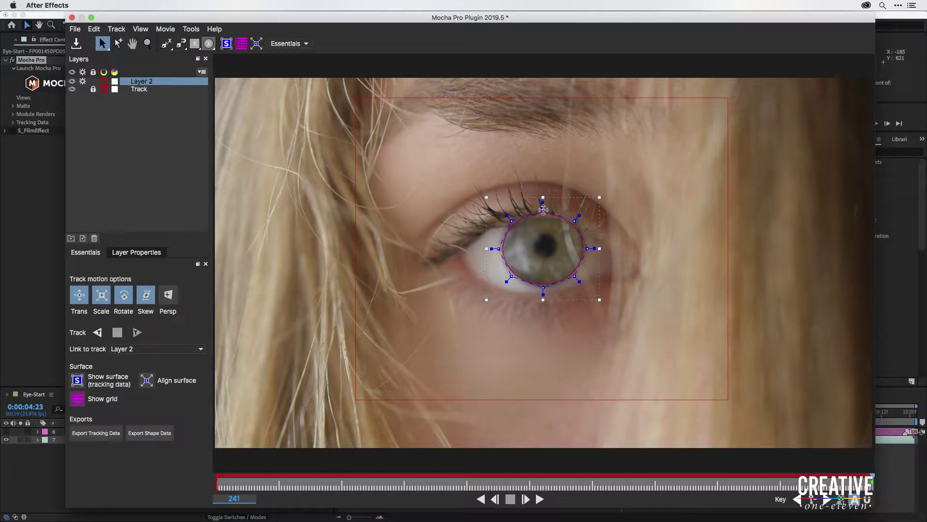
{"action": "left_click_drag", "start_coordinate": [544, 210], "coordinate": [543, 216]}
{"action": "left_click_drag", "start_coordinate": [599, 301], "coordinate": [601, 302]}
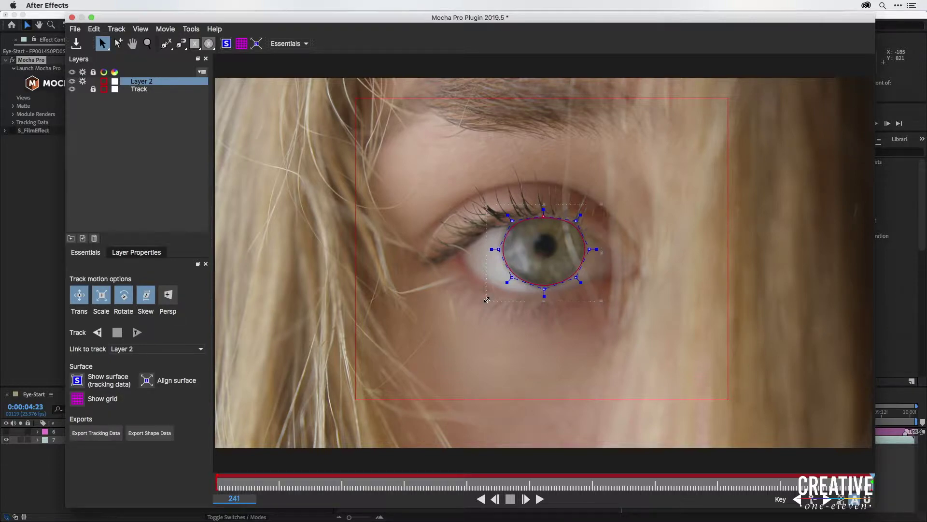
{"action": "left_click_drag", "start_coordinate": [486, 302], "coordinate": [488, 299]}
{"action": "left_click_drag", "start_coordinate": [601, 205], "coordinate": [601, 207]}
Step: Extend the spline slightly to the iris's left edge and pull its lower-left point inward
{"action": "key", "text": "z"}
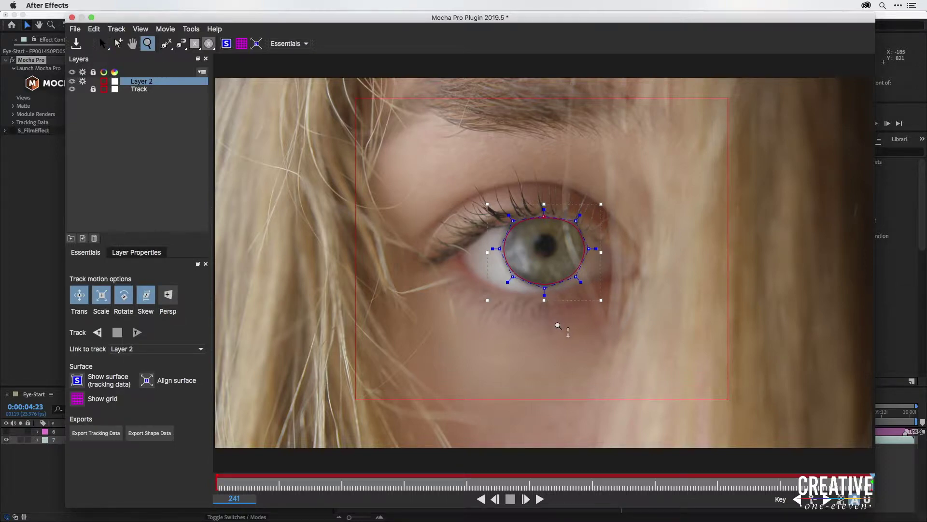
{"action": "left_click_drag", "start_coordinate": [558, 325], "coordinate": [481, 140]}
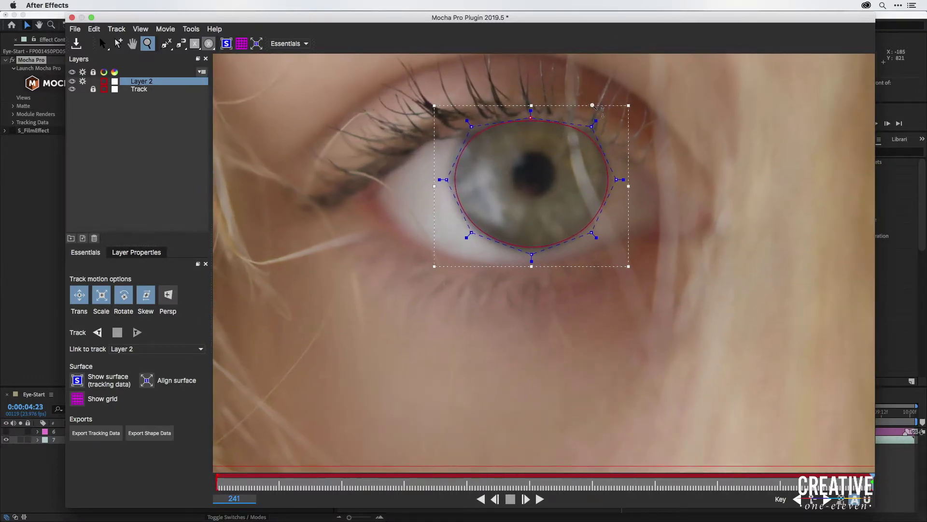
{"action": "key", "text": "s"}
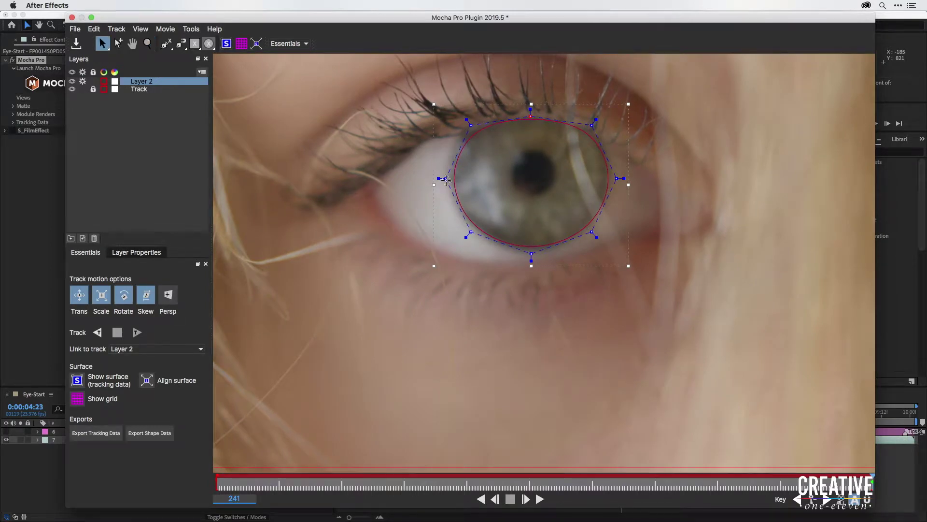
{"action": "left_click_drag", "start_coordinate": [433, 185], "coordinate": [431, 185]}
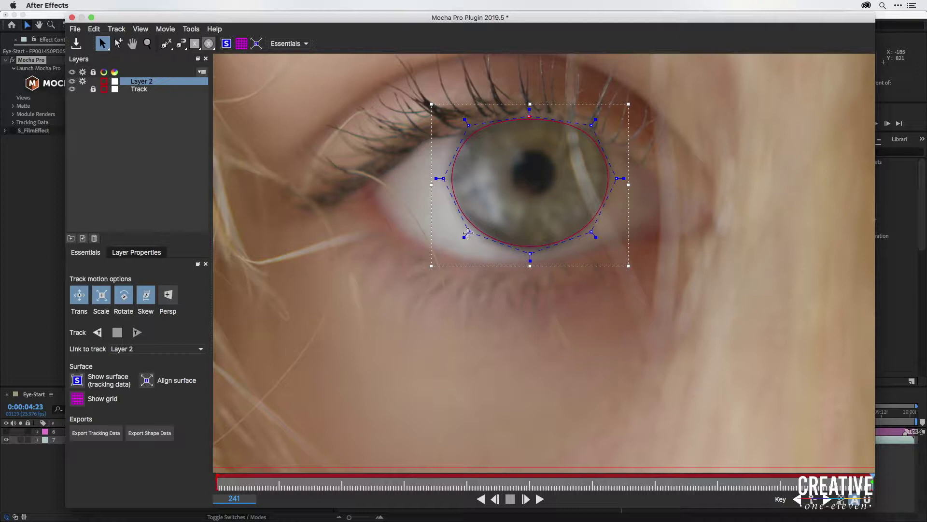
{"action": "left_click_drag", "start_coordinate": [467, 234], "coordinate": [471, 228]}
Step: Rename Layer 2 as Iris
{"action": "left_click", "coordinate": [142, 83]}
{"action": "double_click", "coordinate": [142, 83]}
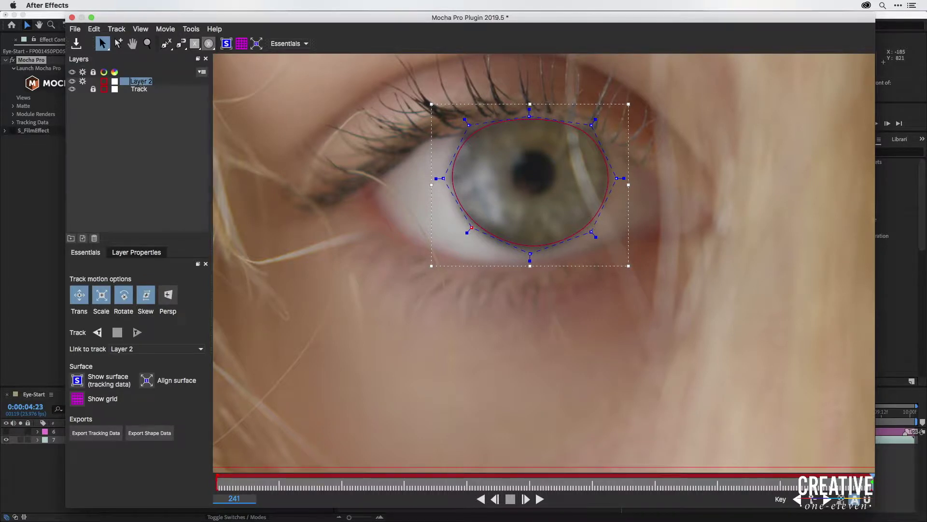
{"action": "type", "text": "Iris"}
{"action": "left_click", "coordinate": [151, 119]}
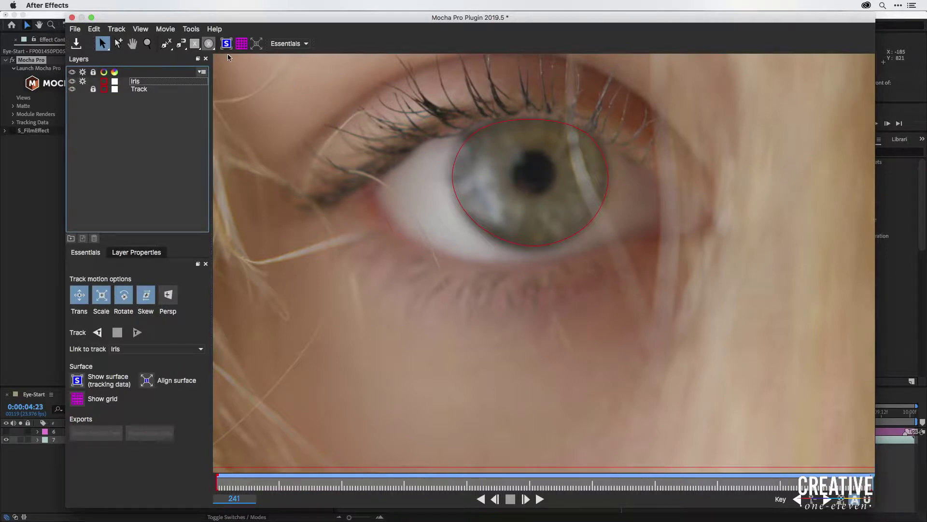
{"action": "left_click", "coordinate": [209, 44]}
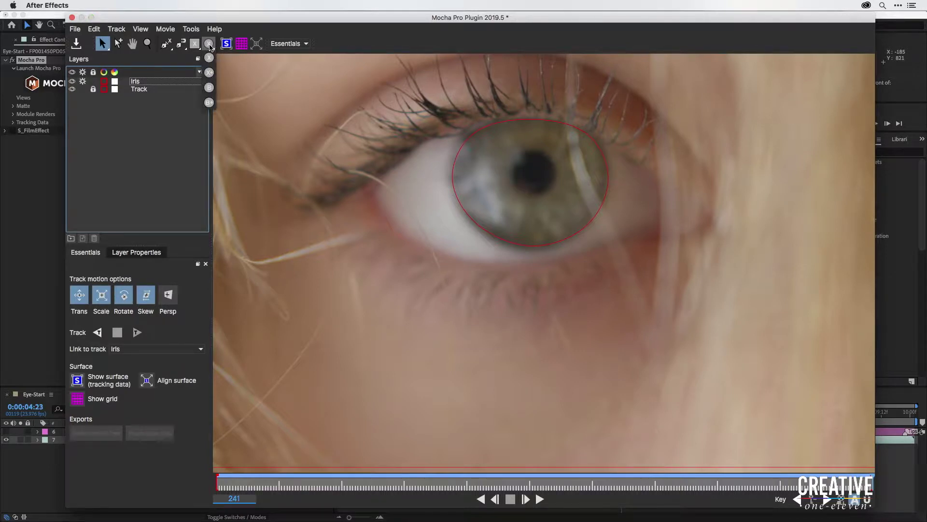
{"action": "left_click", "coordinate": [209, 73]}
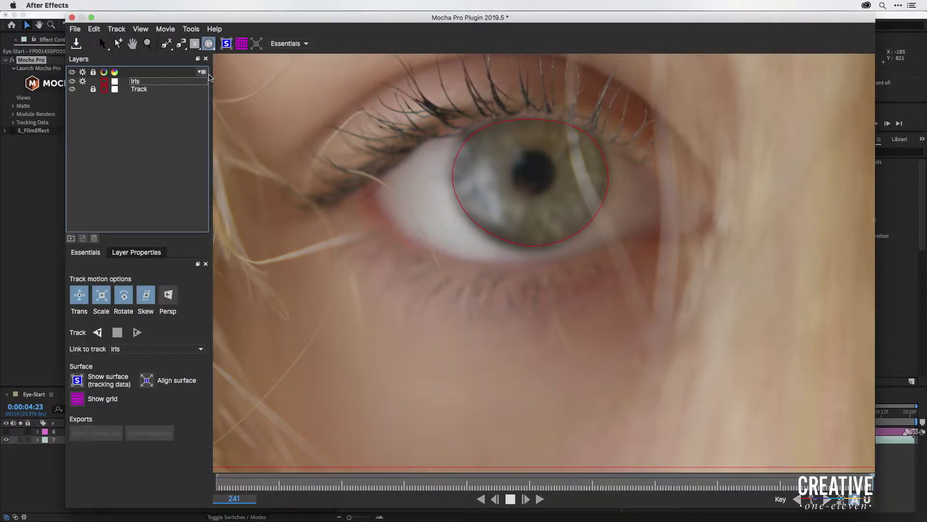
{"action": "left_click_drag", "start_coordinate": [508, 145], "coordinate": [542, 194]}
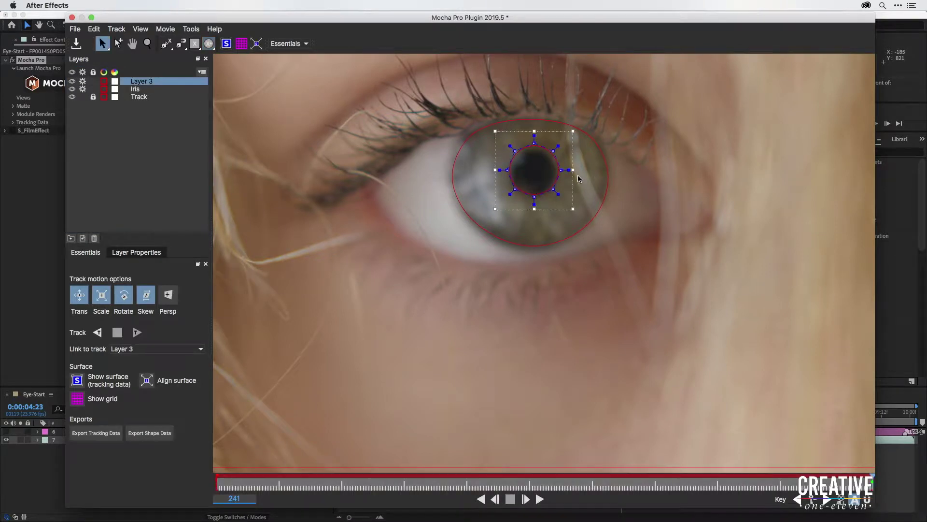
{"action": "left_click_drag", "start_coordinate": [575, 130], "coordinate": [569, 136]}
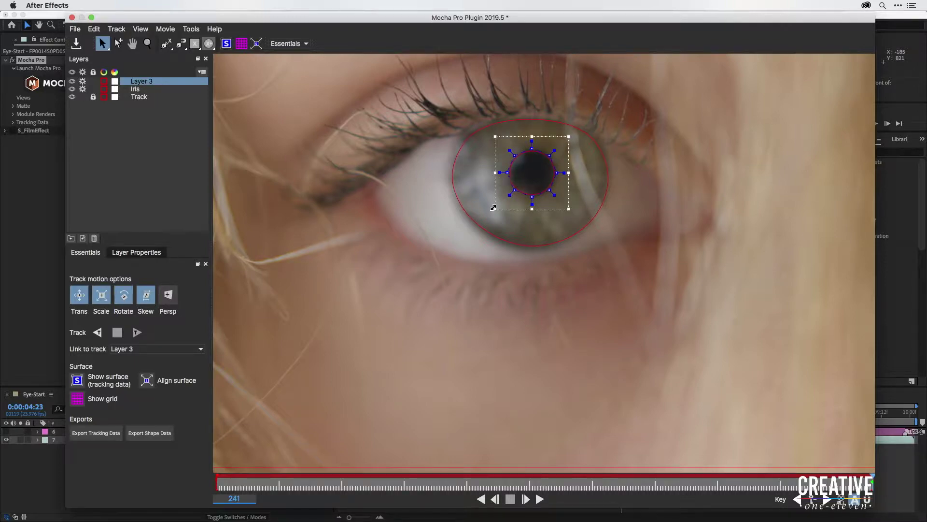
{"action": "left_click_drag", "start_coordinate": [495, 211], "coordinate": [497, 208]}
{"action": "left_click", "coordinate": [95, 239]}
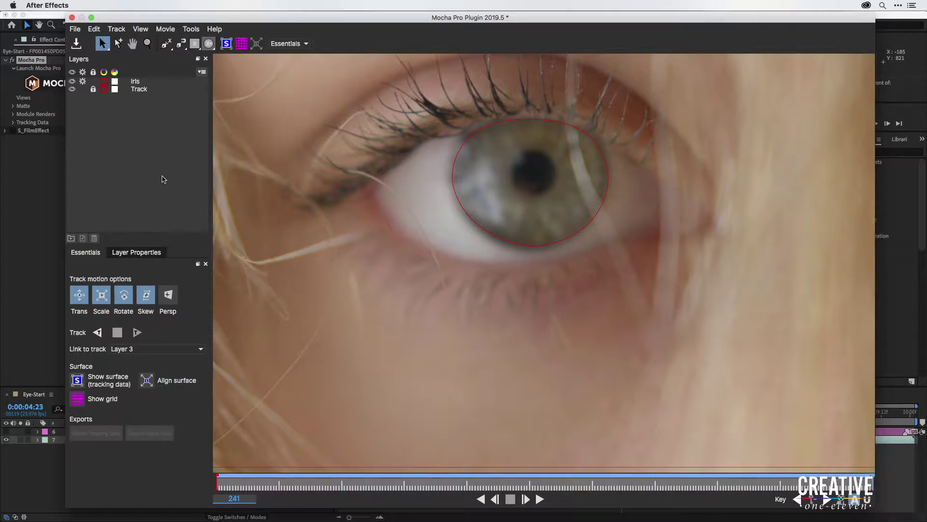
Step: Add a circular X-spline around the pupil to the Iris layer and align it with the pupil at frame 241
{"action": "left_click", "coordinate": [136, 83]}
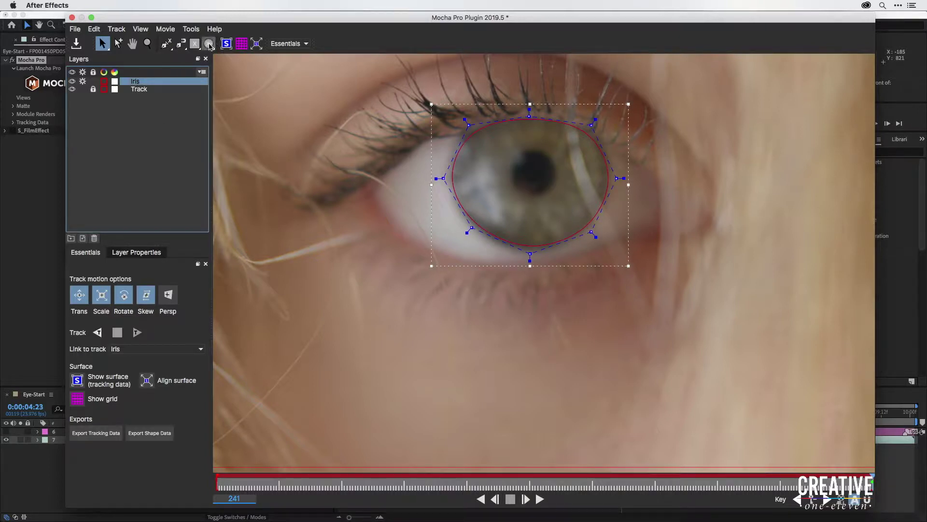
{"action": "left_click", "coordinate": [210, 46]}
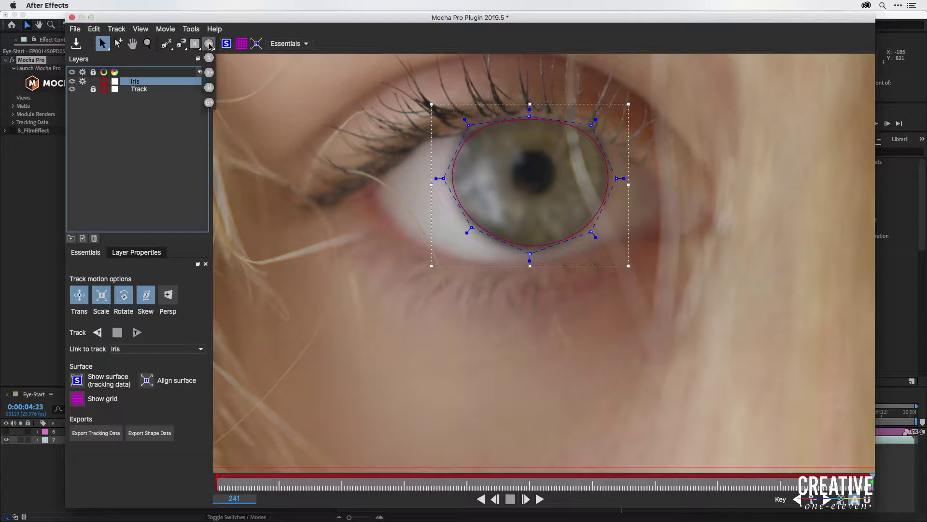
{"action": "left_click", "coordinate": [209, 79]}
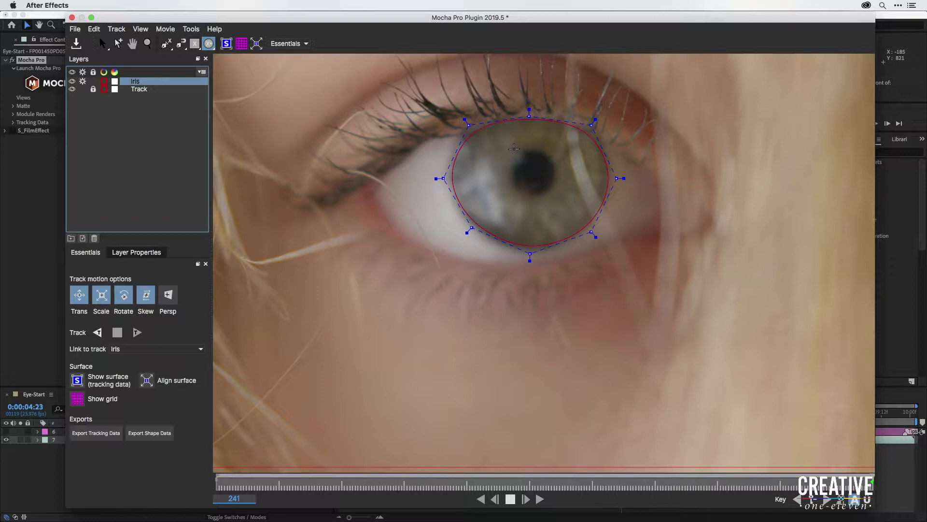
{"action": "left_click_drag", "start_coordinate": [513, 148], "coordinate": [533, 193]}
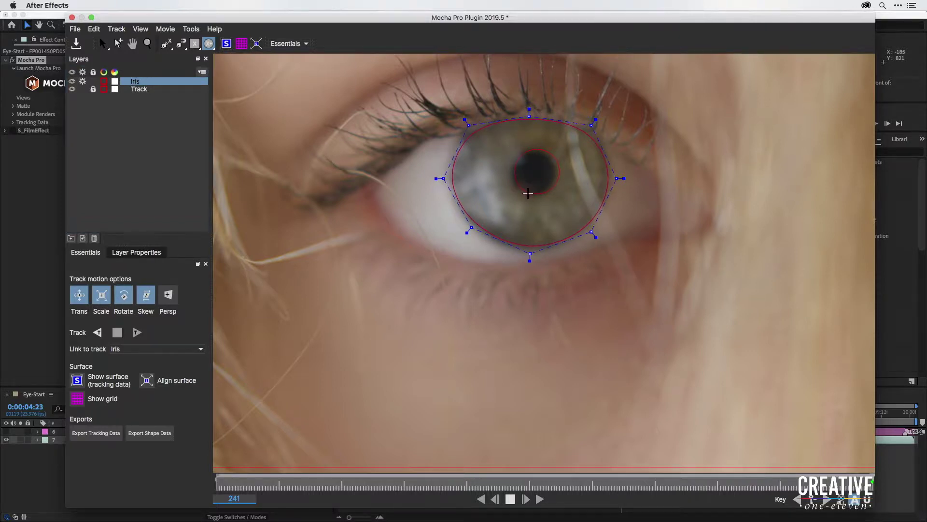
{"action": "key", "text": "s"}
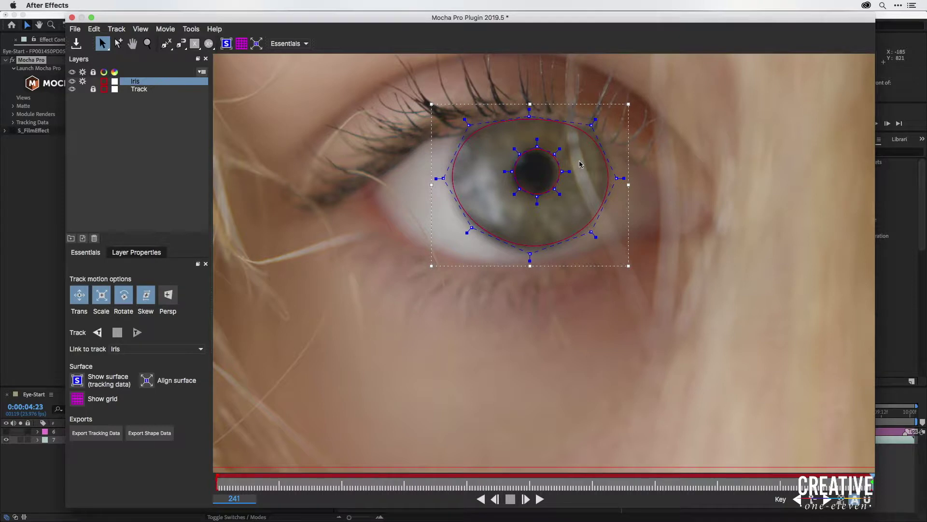
{"action": "left_click", "coordinate": [557, 170]}
{"action": "left_click_drag", "start_coordinate": [536, 196], "coordinate": [533, 197]}
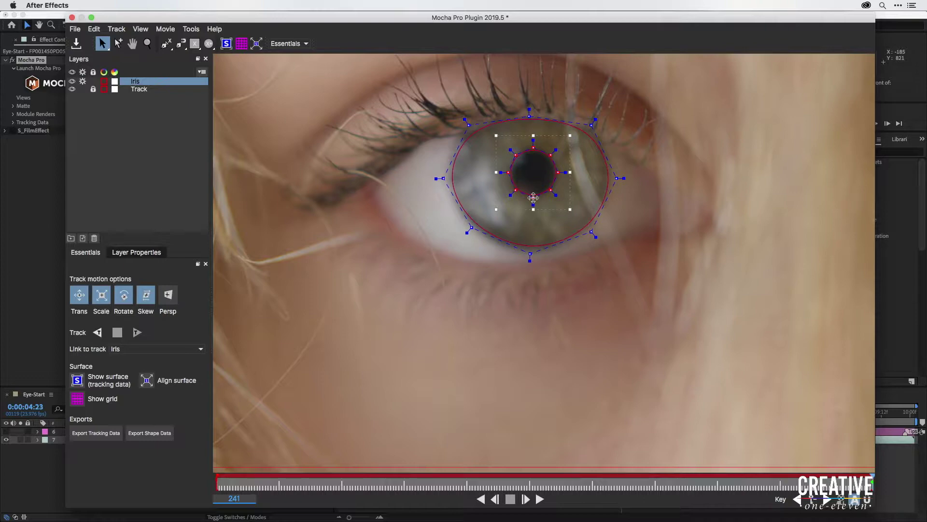
{"action": "left_click", "coordinate": [147, 149]}
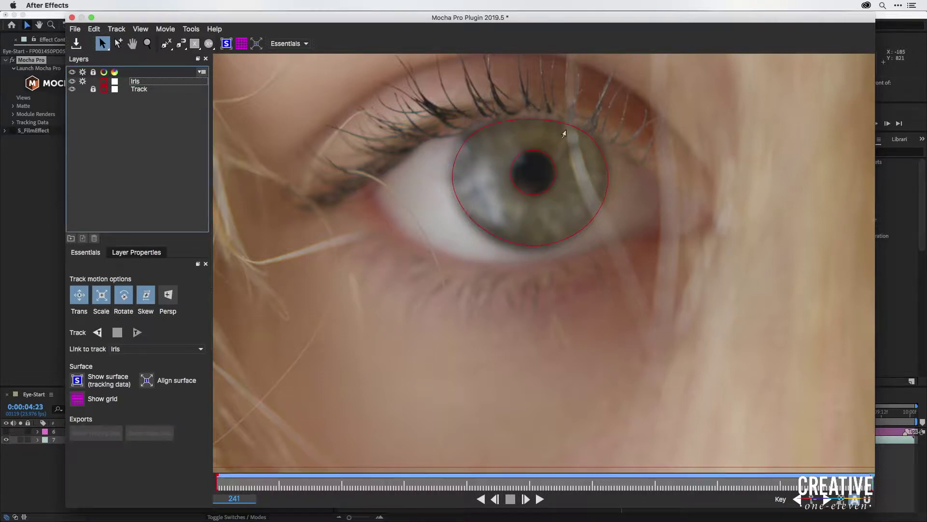
Step: Link the Iris layer to the motion of the Track layer
{"action": "left_click", "coordinate": [148, 83]}
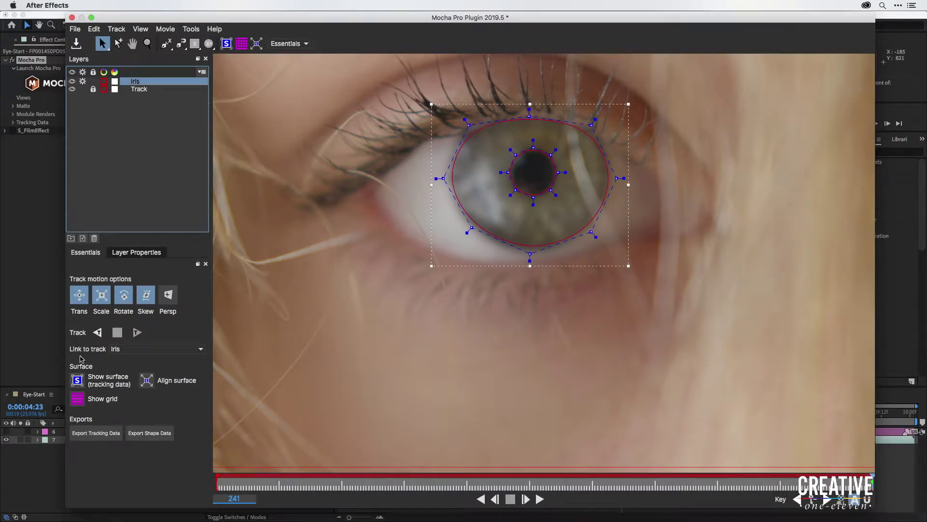
{"action": "left_click", "coordinate": [129, 350]}
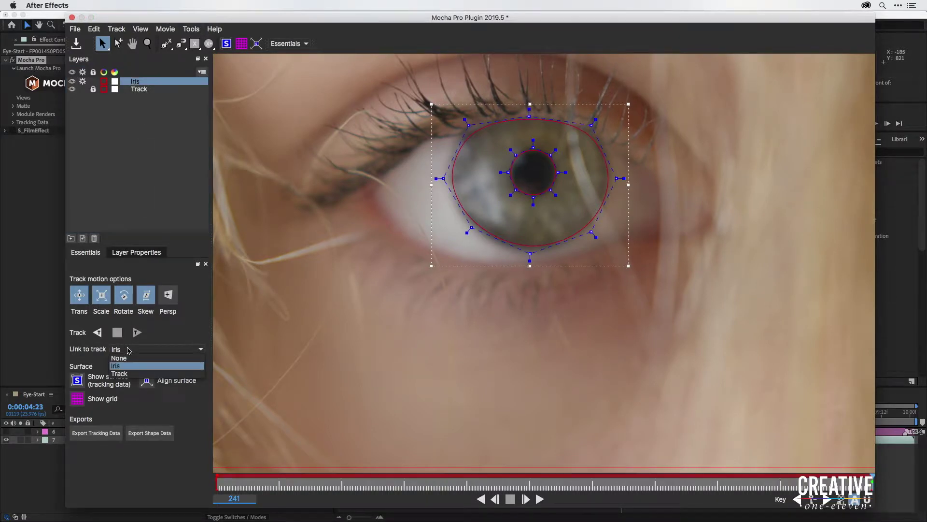
{"action": "left_click", "coordinate": [129, 374]}
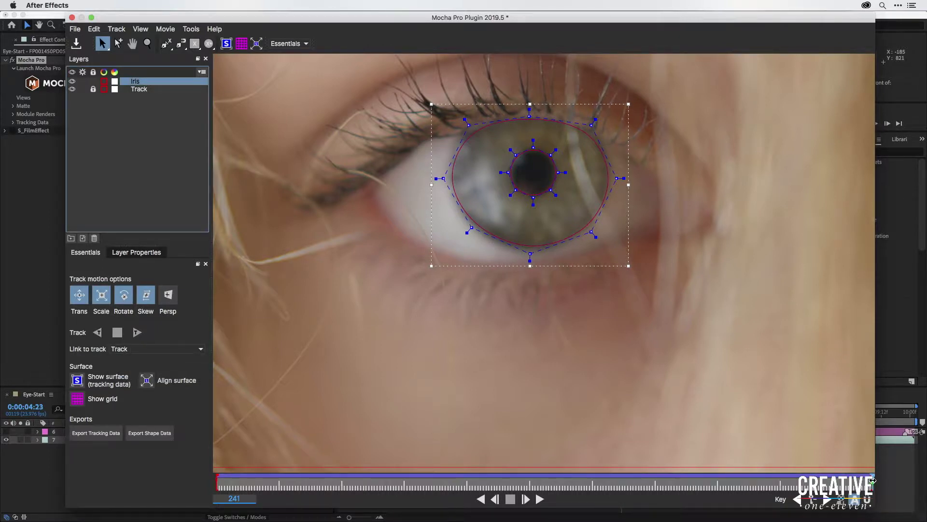
Step: At frame 163, enlarge the Iris splines slightly on the left side and move the outer upper-left point outward
{"action": "mouse_move", "coordinate": [872, 481]}
{"action": "left_mouse_down"}
{"action": "mouse_move", "coordinate": [419, 515]}
{"action": "mouse_move", "coordinate": [882, 475]}
{"action": "left_mouse_up"}
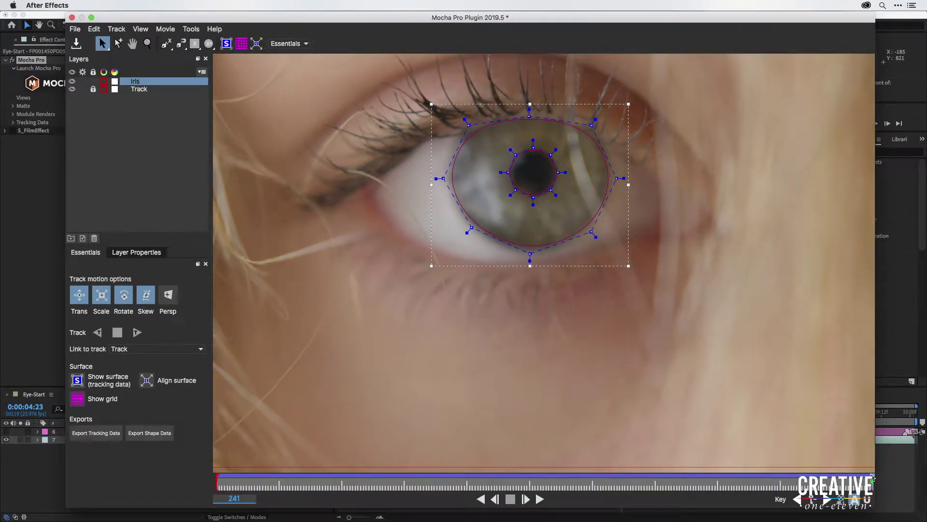
{"action": "left_click_drag", "start_coordinate": [873, 477], "coordinate": [661, 493]}
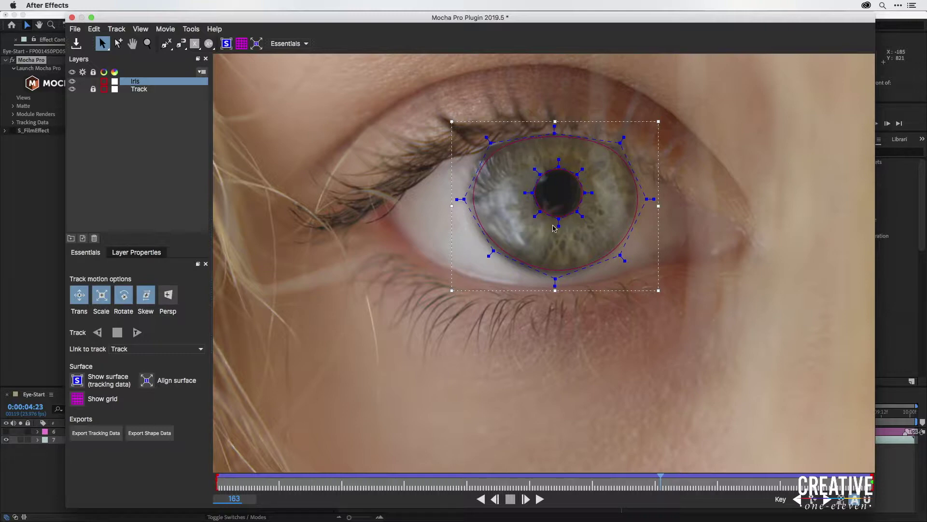
{"action": "left_click_drag", "start_coordinate": [452, 122], "coordinate": [449, 119]}
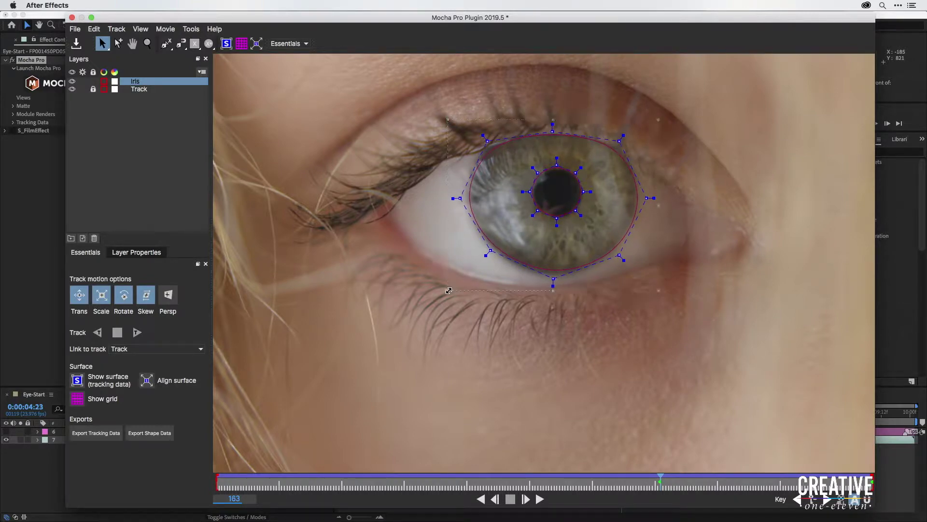
{"action": "left_click_drag", "start_coordinate": [449, 290], "coordinate": [449, 292]}
{"action": "left_click_drag", "start_coordinate": [487, 141], "coordinate": [483, 141]}
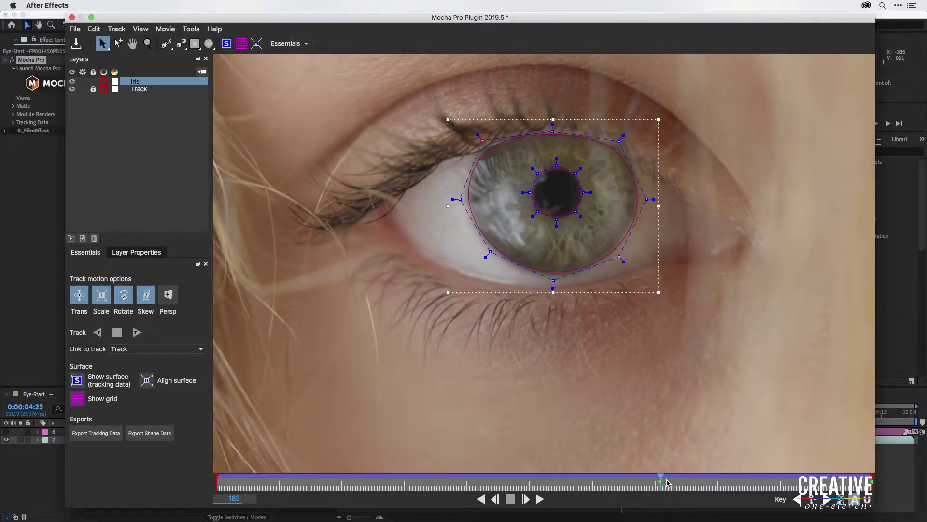
Step: At frame 57, scale the Iris splines down to the blurred iris and move all their points slightly down
{"action": "left_click_drag", "start_coordinate": [660, 479], "coordinate": [373, 520]}
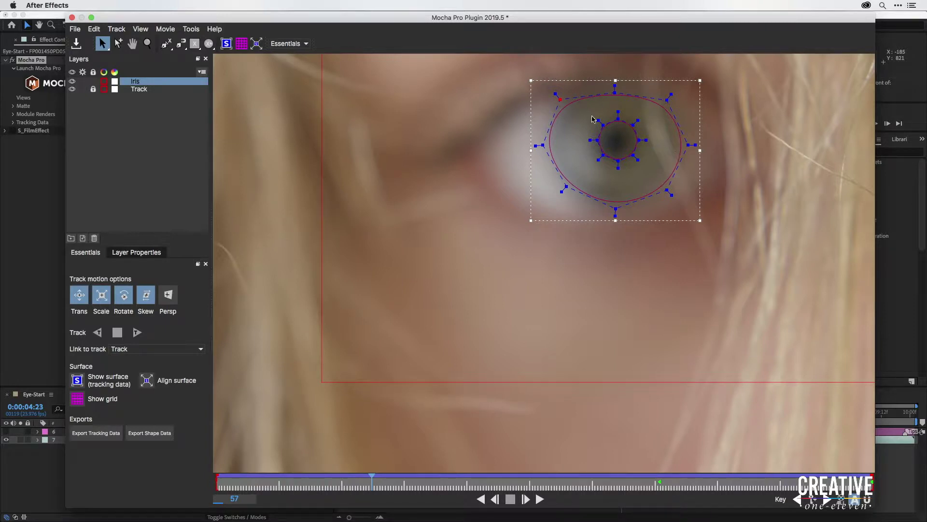
{"action": "left_click_drag", "start_coordinate": [530, 80], "coordinate": [535, 82]}
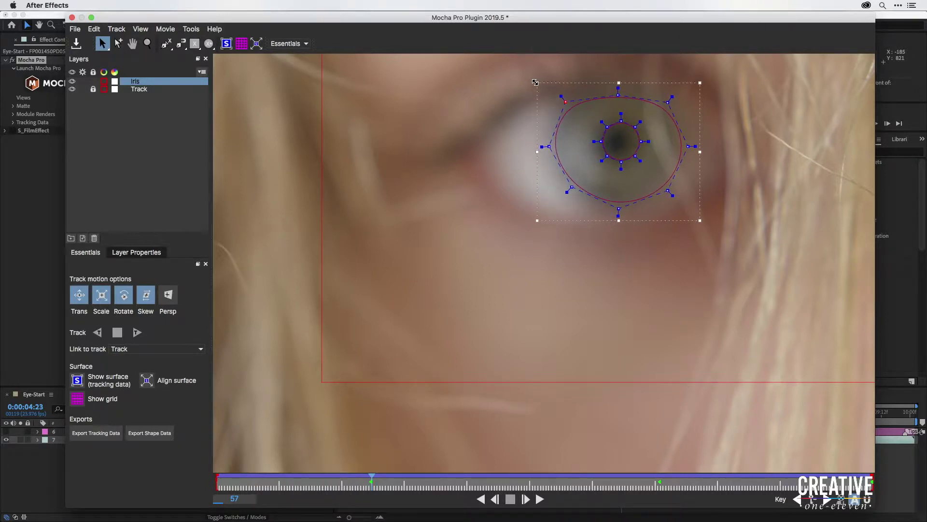
{"action": "left_click_drag", "start_coordinate": [700, 82], "coordinate": [691, 83]}
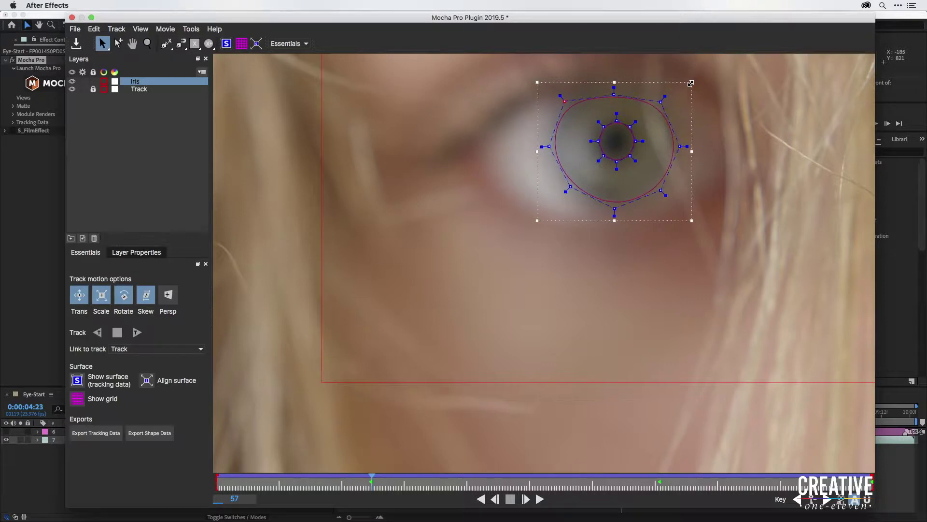
{"action": "left_click_drag", "start_coordinate": [692, 220], "coordinate": [689, 214]}
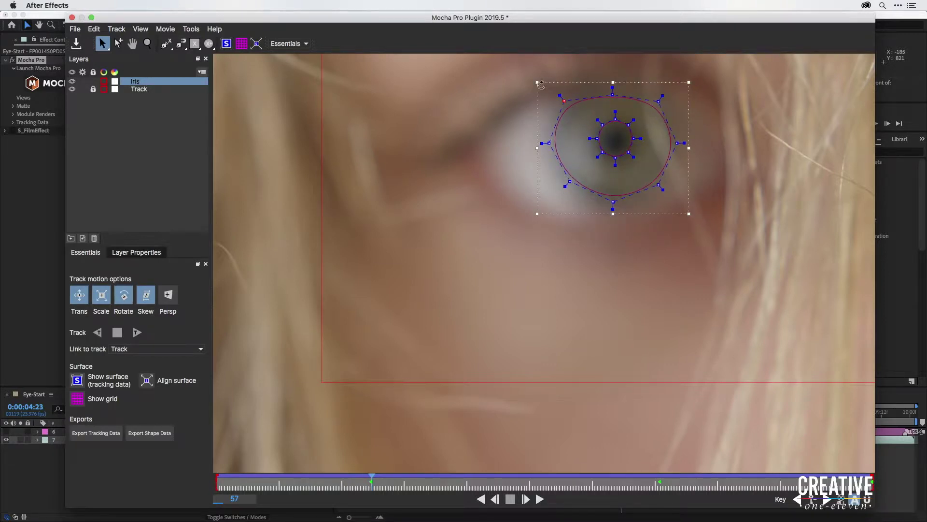
{"action": "left_click_drag", "start_coordinate": [537, 82], "coordinate": [538, 83]}
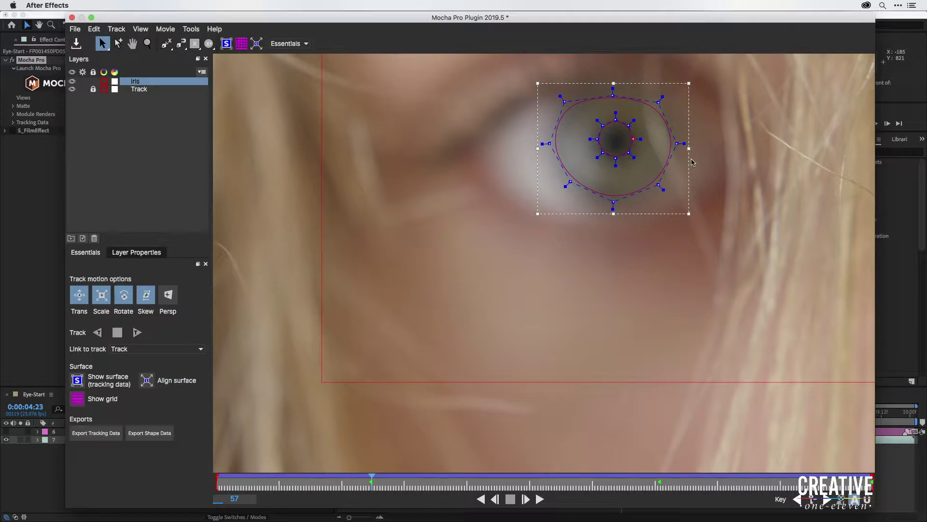
{"action": "left_click_drag", "start_coordinate": [709, 72], "coordinate": [503, 275]}
{"action": "left_click_drag", "start_coordinate": [630, 154], "coordinate": [629, 156]}
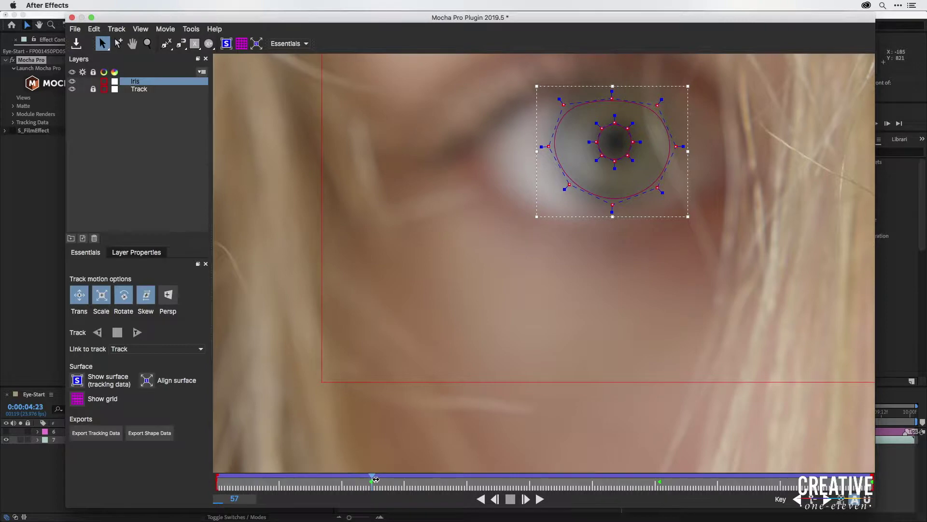
Step: At frame 105, shift both Iris splines slightly down and to the right to match the iris and pupil
{"action": "left_click_drag", "start_coordinate": [376, 479], "coordinate": [504, 489]}
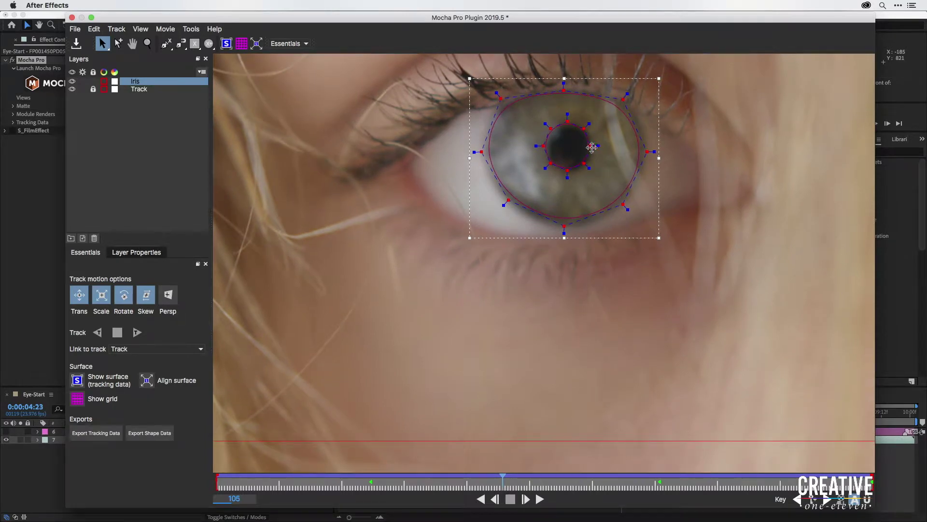
{"action": "left_click_drag", "start_coordinate": [592, 147], "coordinate": [594, 149]}
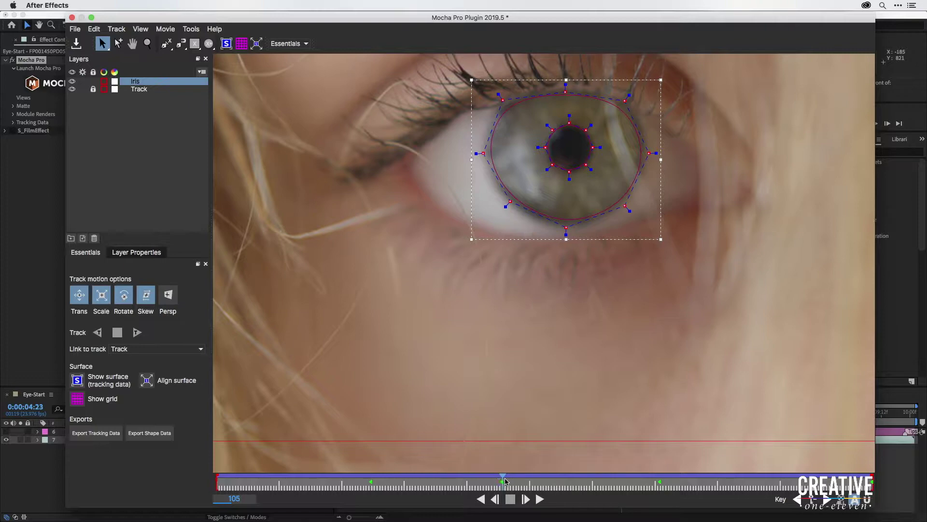
Step: At frame 0, scale the Iris splines down from their corners to fit the small blurred iris
{"action": "left_click_drag", "start_coordinate": [502, 478], "coordinate": [195, 499]}
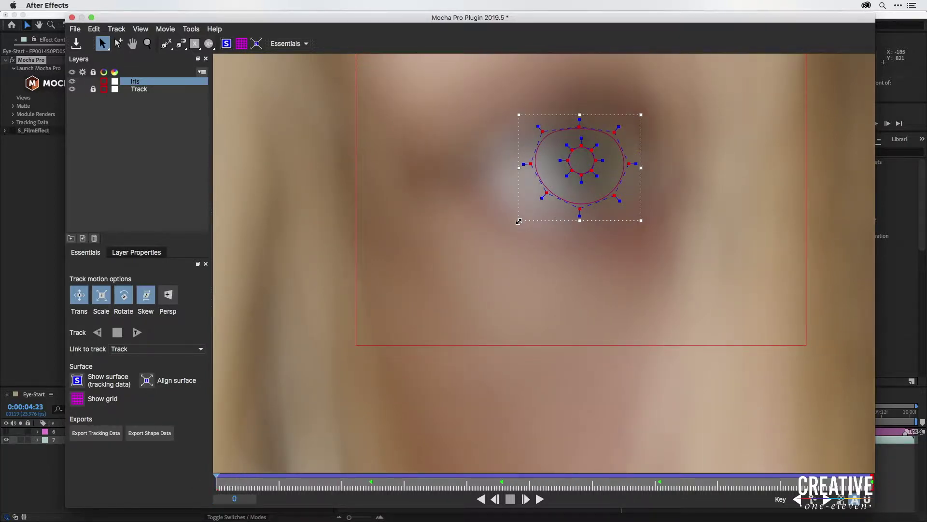
{"action": "left_click_drag", "start_coordinate": [519, 220], "coordinate": [532, 211]}
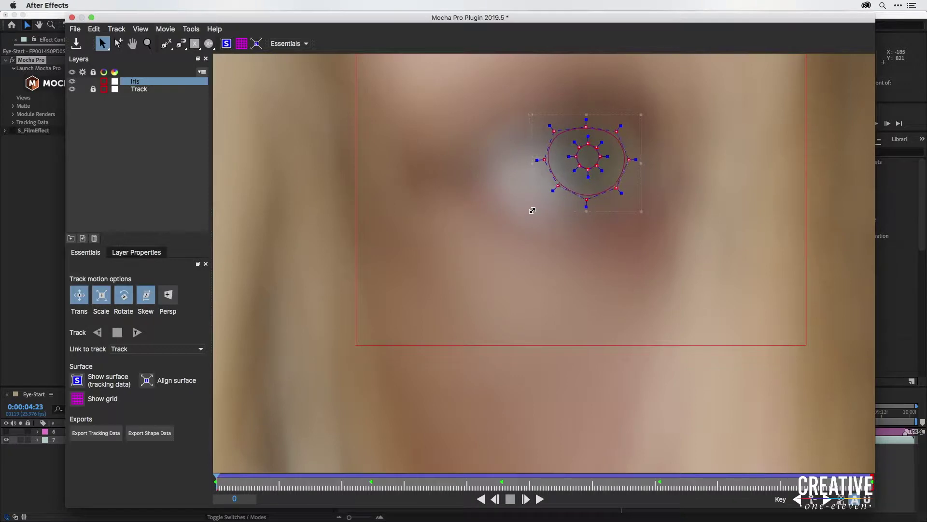
{"action": "left_click_drag", "start_coordinate": [641, 112], "coordinate": [639, 115]}
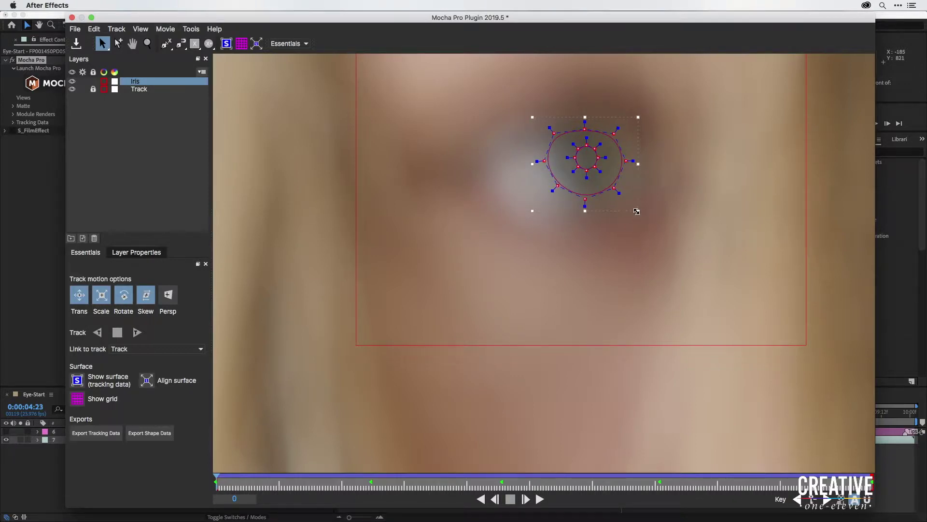
{"action": "left_click_drag", "start_coordinate": [637, 211], "coordinate": [635, 206]}
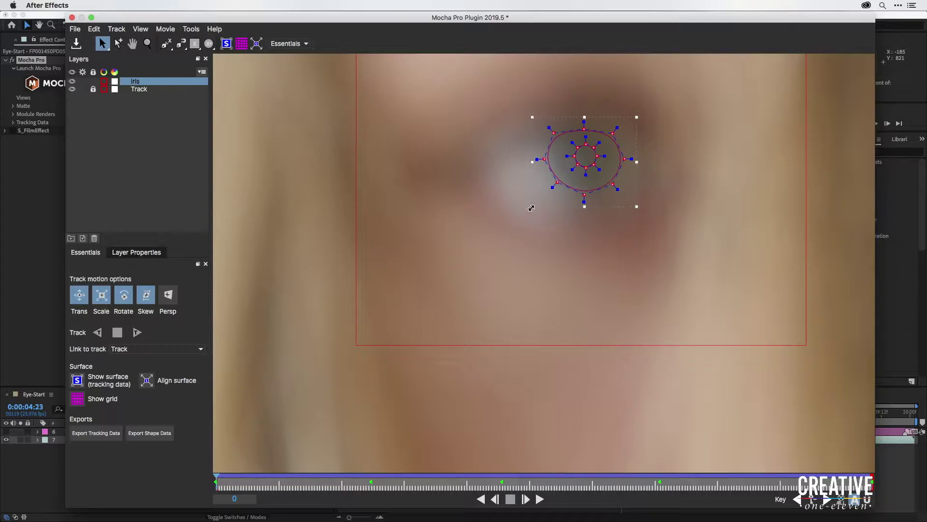
{"action": "left_click_drag", "start_coordinate": [533, 205], "coordinate": [536, 205]}
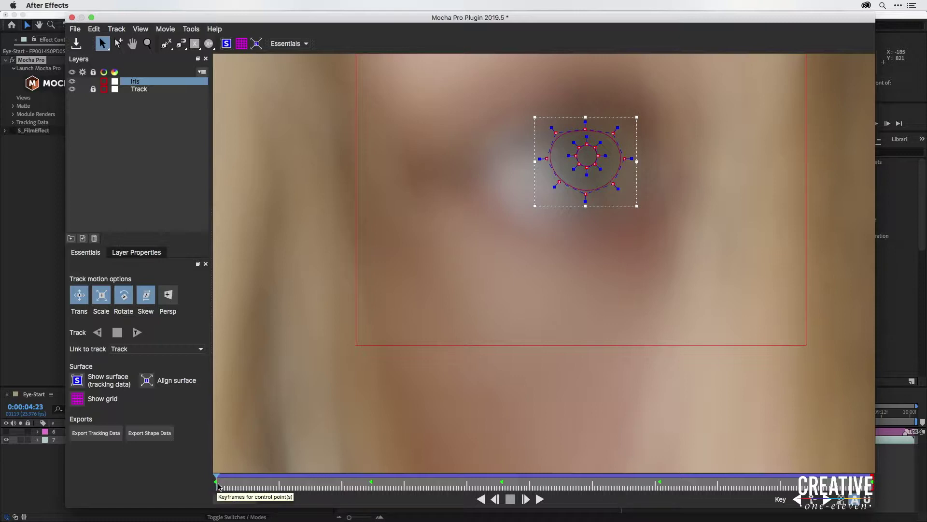
Step: At frame 182, change the Iris layer's spline colour to pale yellow #ffff7f and deselect the layer
{"action": "left_click_drag", "start_coordinate": [216, 483], "coordinate": [713, 476]}
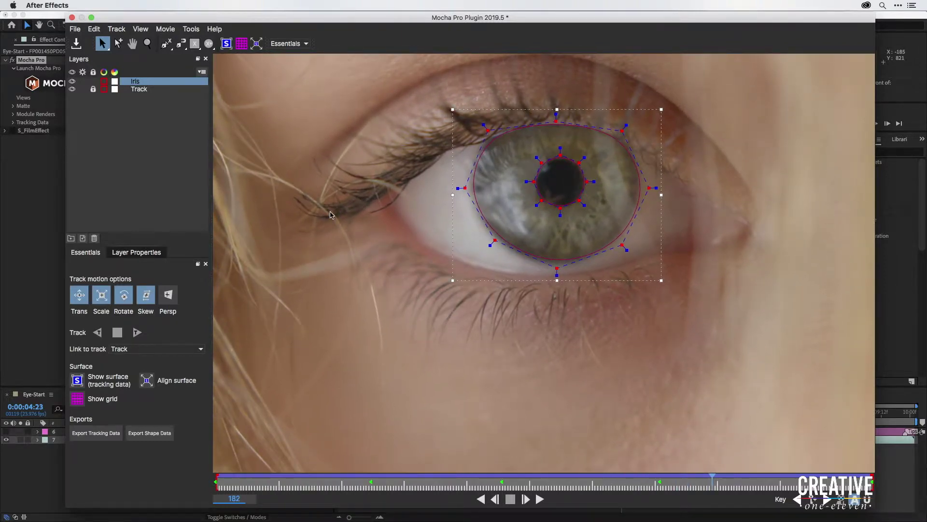
{"action": "left_click", "coordinate": [107, 86]}
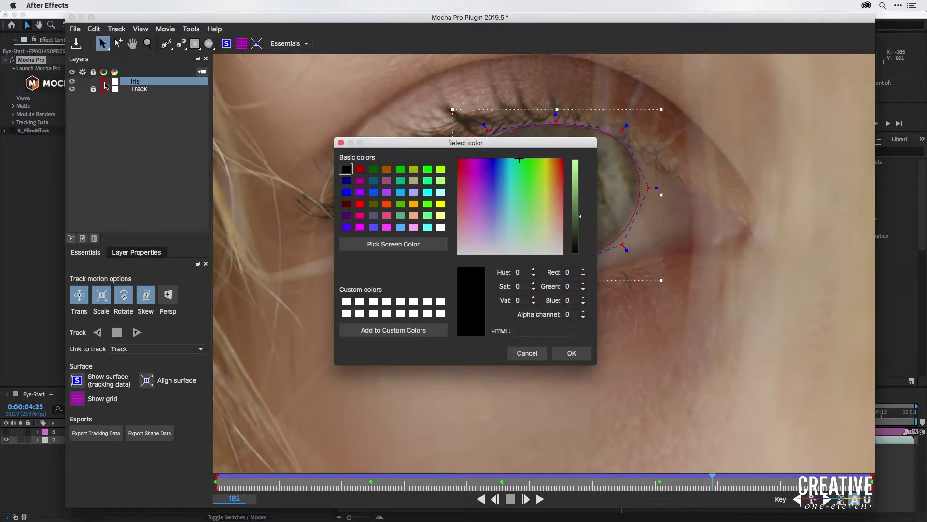
{"action": "left_click", "coordinate": [441, 216]}
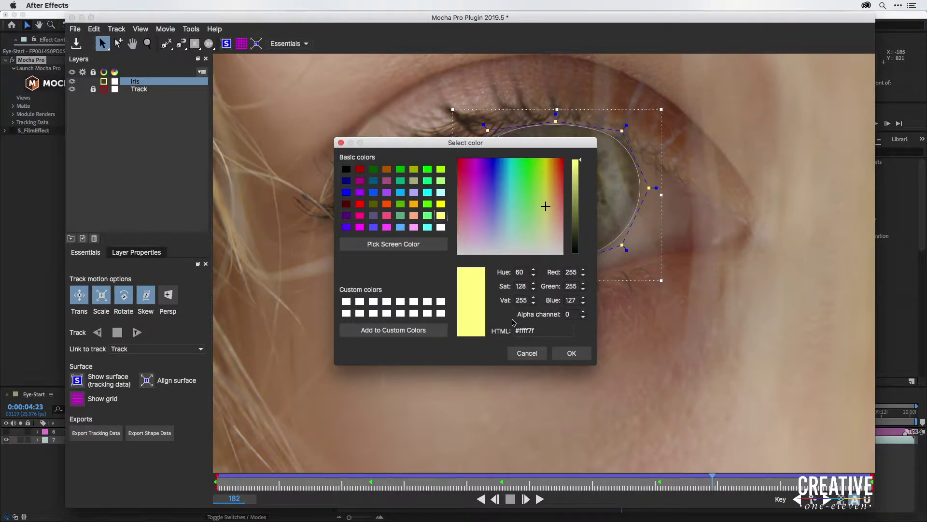
{"action": "left_click", "coordinate": [569, 355]}
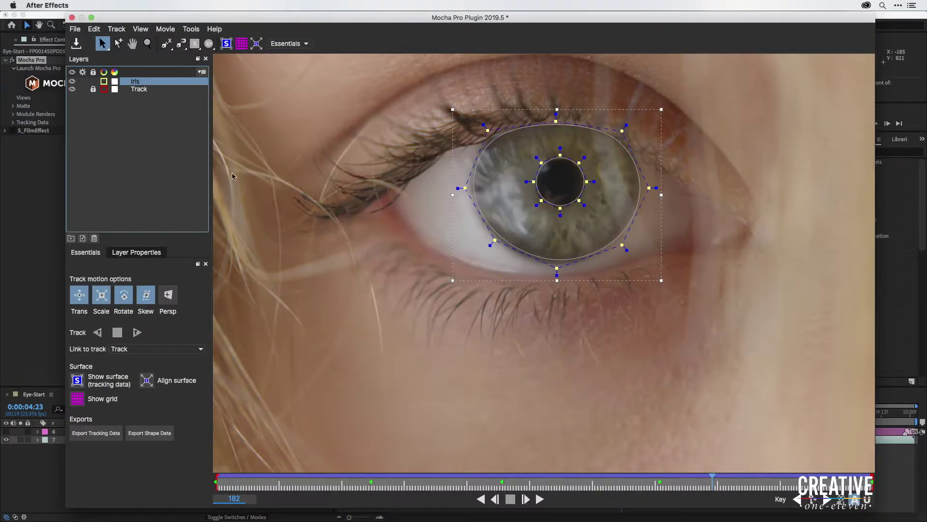
{"action": "left_click", "coordinate": [127, 134]}
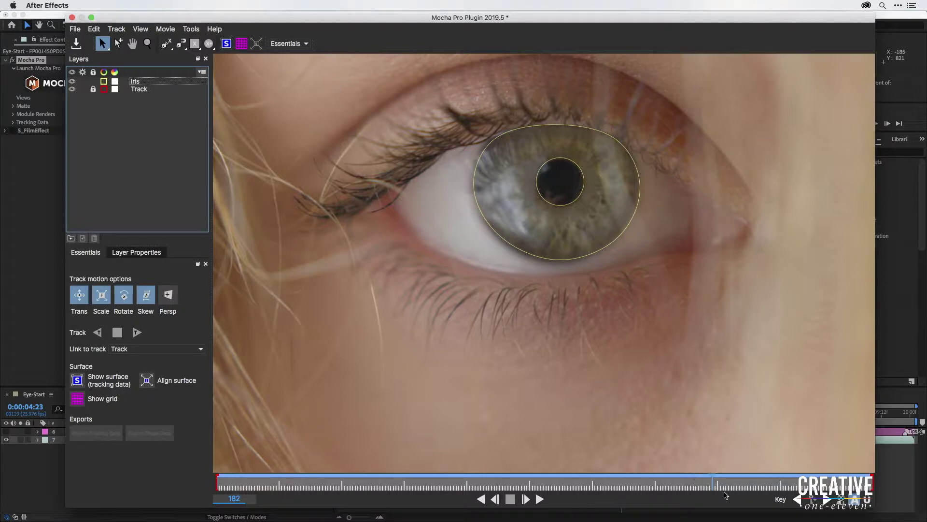
Step: At frame 80, draw an open six-point X-spline down the hair strand crossing the iris, ending below the eye
{"action": "left_click_drag", "start_coordinate": [712, 483], "coordinate": [434, 494]}
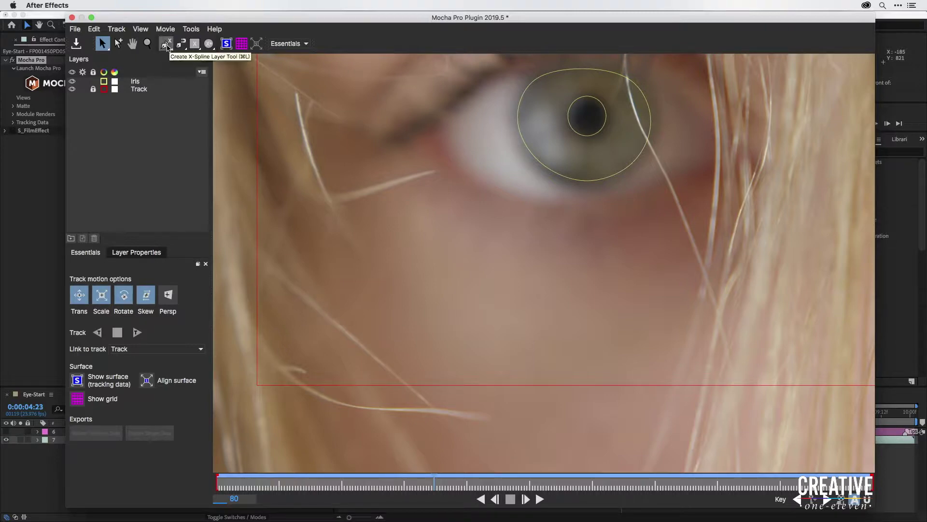
{"action": "left_click", "coordinate": [166, 45]}
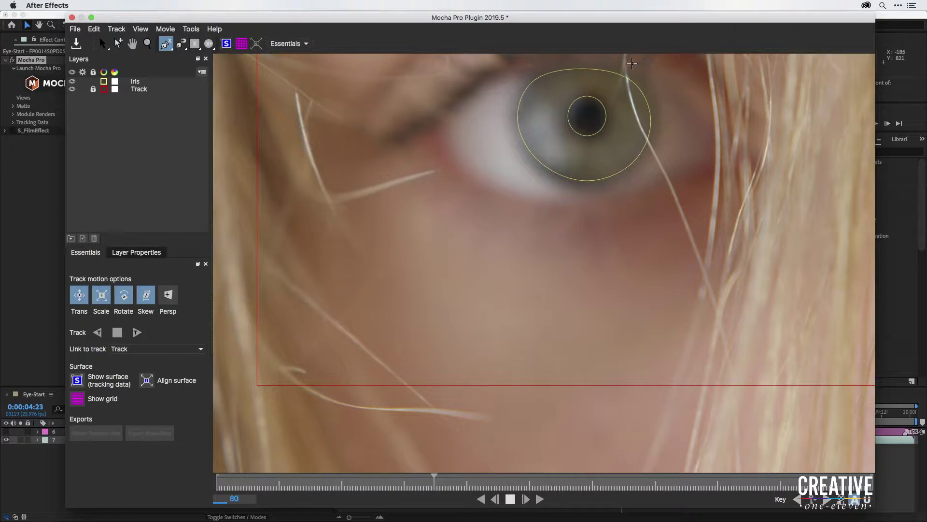
{"action": "left_click", "coordinate": [625, 59]}
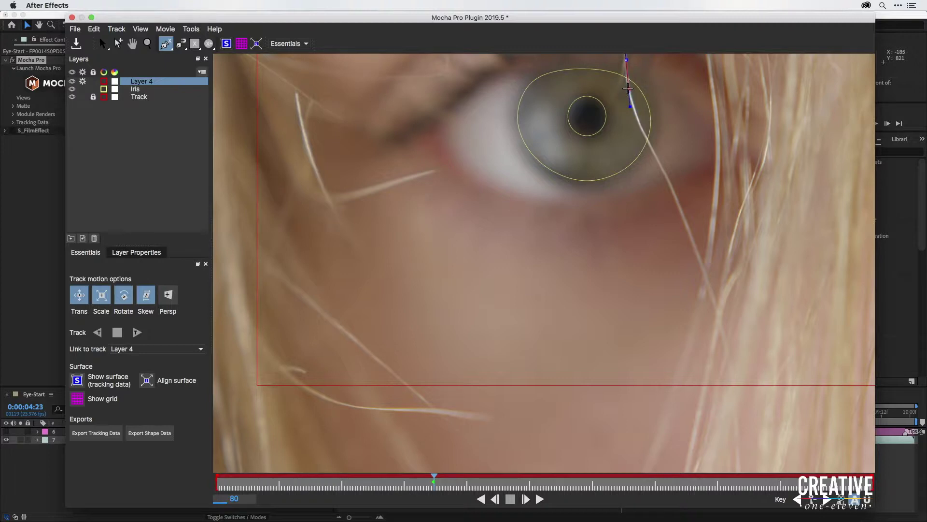
{"action": "left_click", "coordinate": [628, 88]}
{"action": "left_click", "coordinate": [637, 117]}
{"action": "left_click", "coordinate": [654, 153]}
{"action": "left_click", "coordinate": [667, 178]}
{"action": "left_click", "coordinate": [678, 206]}
{"action": "key", "text": "s"}
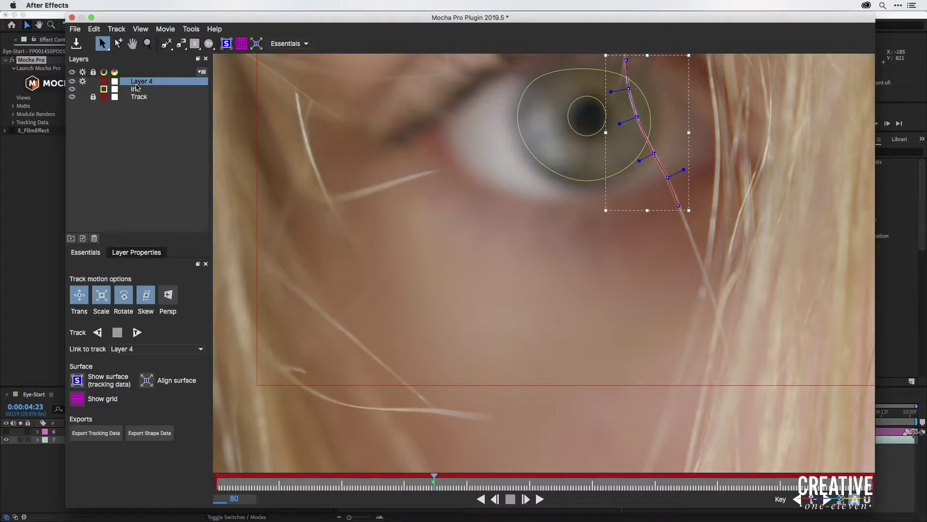
Step: Turn off tracking for the new hair spline layer and link it to the motion of the Track layer
{"action": "left_click", "coordinate": [83, 82]}
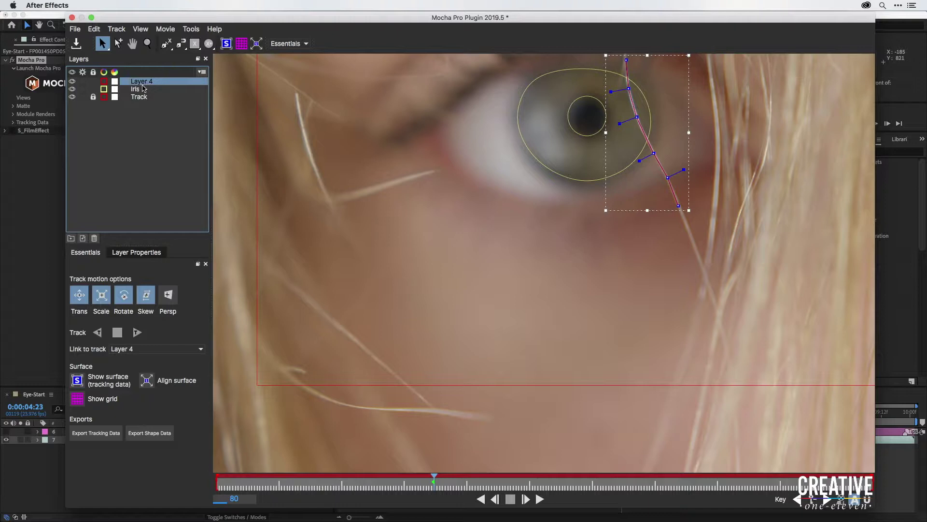
{"action": "left_click", "coordinate": [134, 349]}
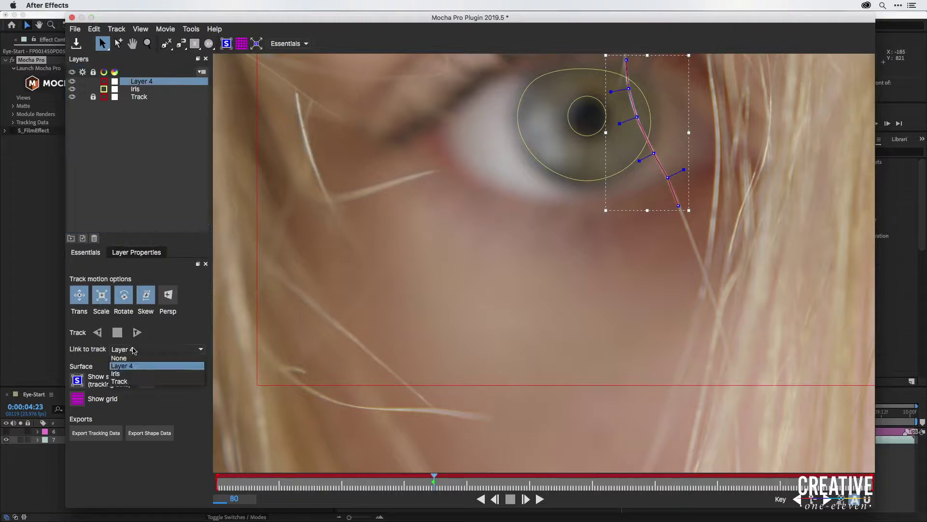
{"action": "left_click", "coordinate": [130, 381]}
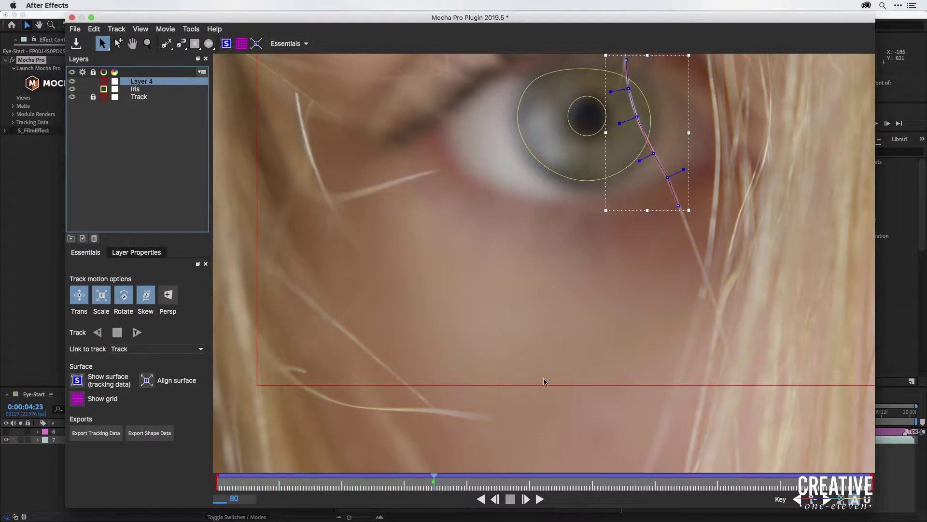
Step: At frames 87 and 125, nudge the hair spline's second-lowest point slightly to the left, and review up to frame 141
{"action": "left_click_drag", "start_coordinate": [433, 481], "coordinate": [461, 493]}
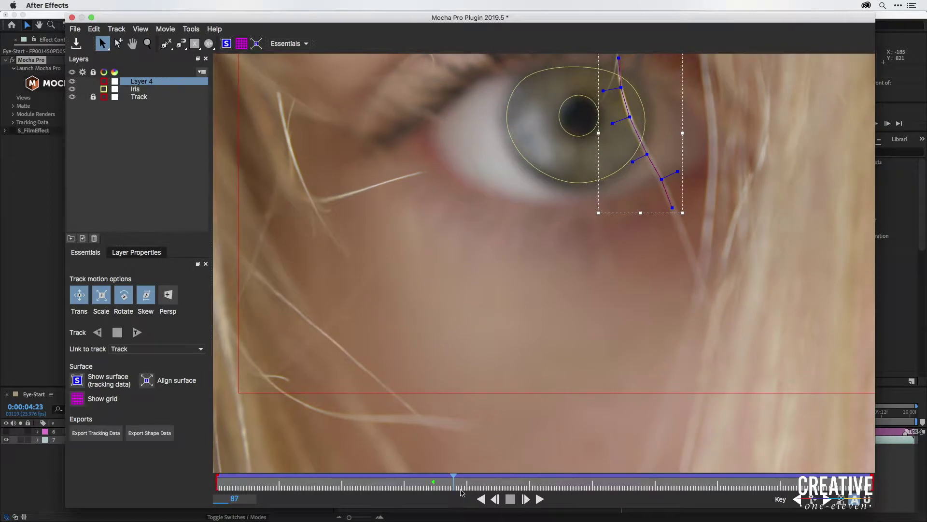
{"action": "left_click_drag", "start_coordinate": [662, 179], "coordinate": [661, 180]}
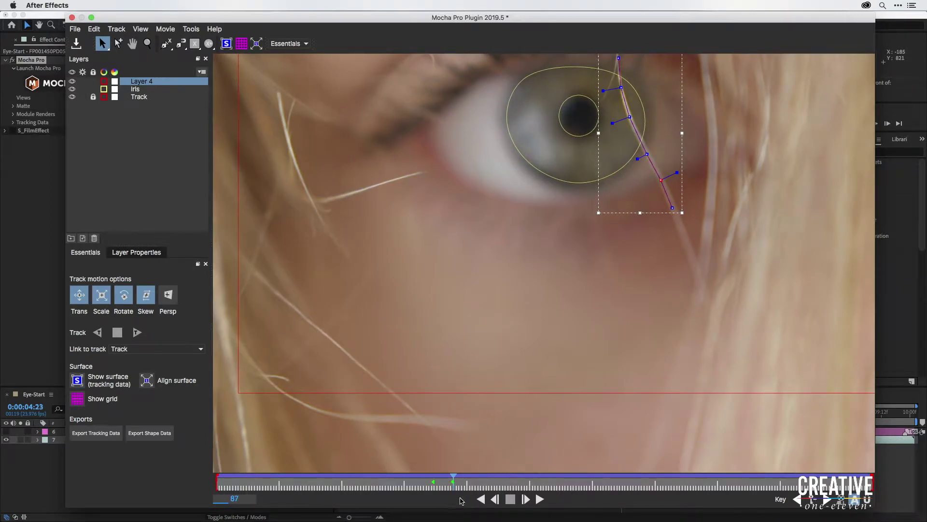
{"action": "left_click_drag", "start_coordinate": [453, 480], "coordinate": [557, 491]}
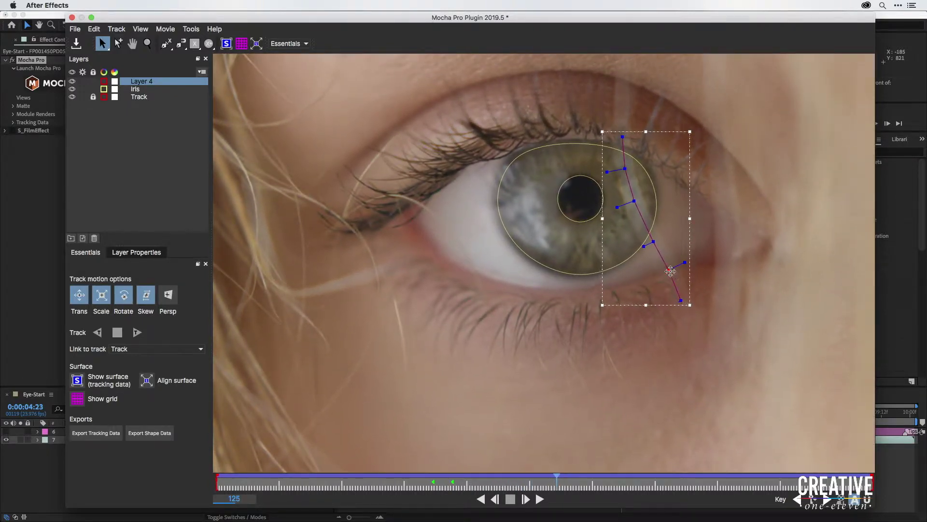
{"action": "left_click_drag", "start_coordinate": [671, 271], "coordinate": [669, 271]}
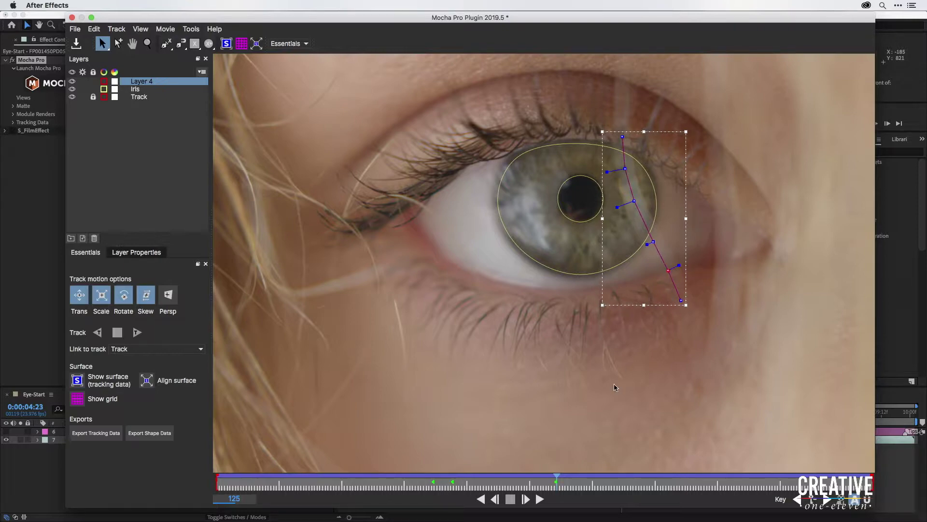
{"action": "left_click_drag", "start_coordinate": [554, 480], "coordinate": [598, 485]}
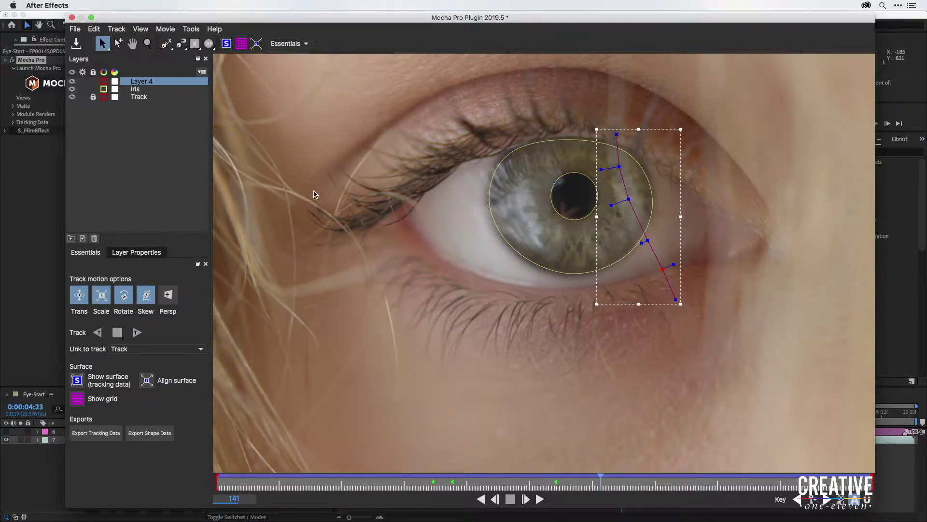
Step: Rename the hair spline layer Hair Matte and the Iris layer Iris Matte
{"action": "double_click", "coordinate": [138, 85]}
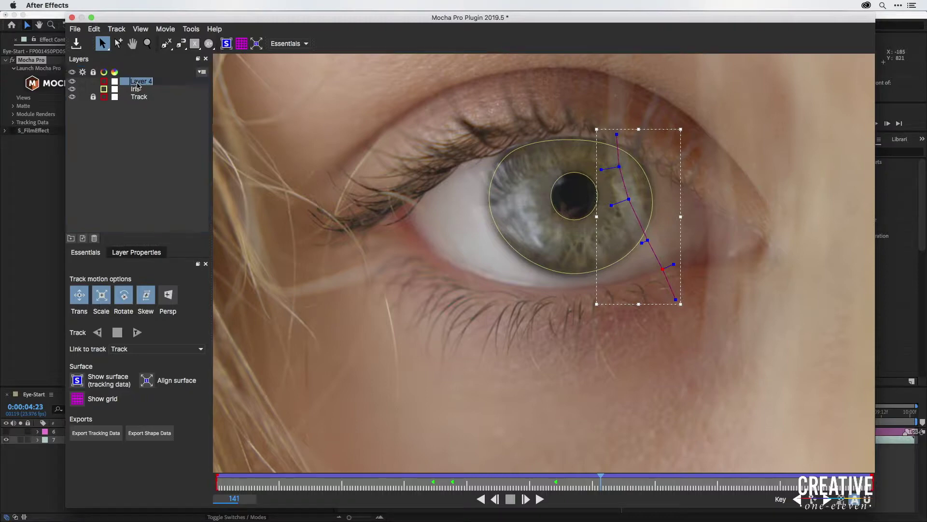
{"action": "type", "text": "Hair Matte"}
{"action": "key", "text": "Return"}
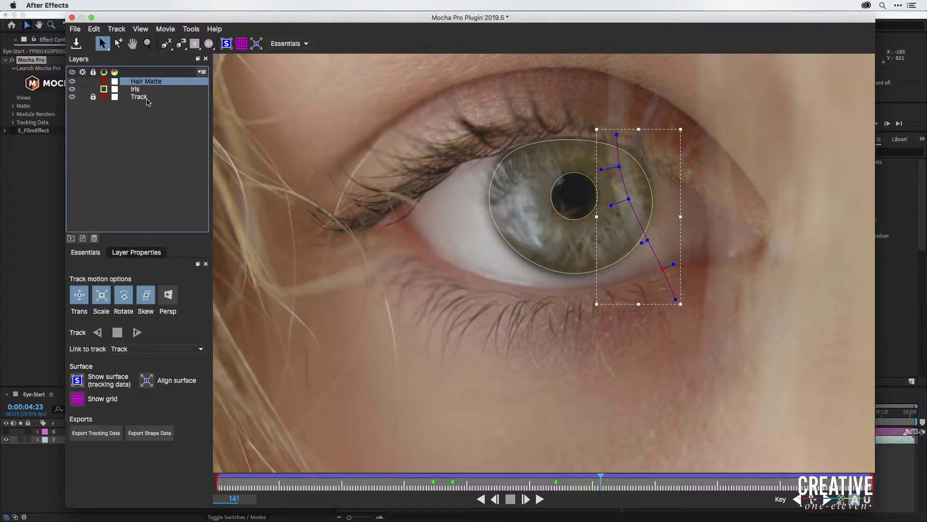
{"action": "double_click", "coordinate": [137, 89]}
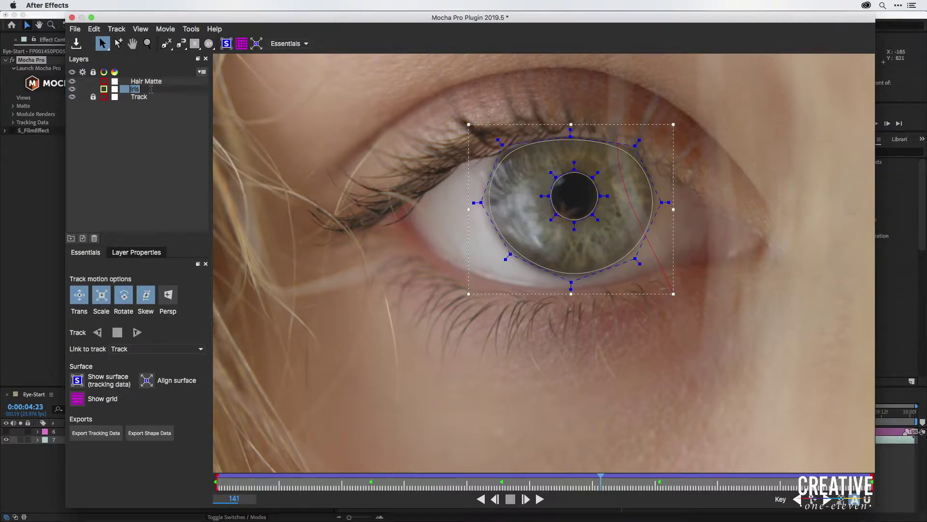
{"action": "key", "text": "Return"}
{"action": "key", "text": "Return"}
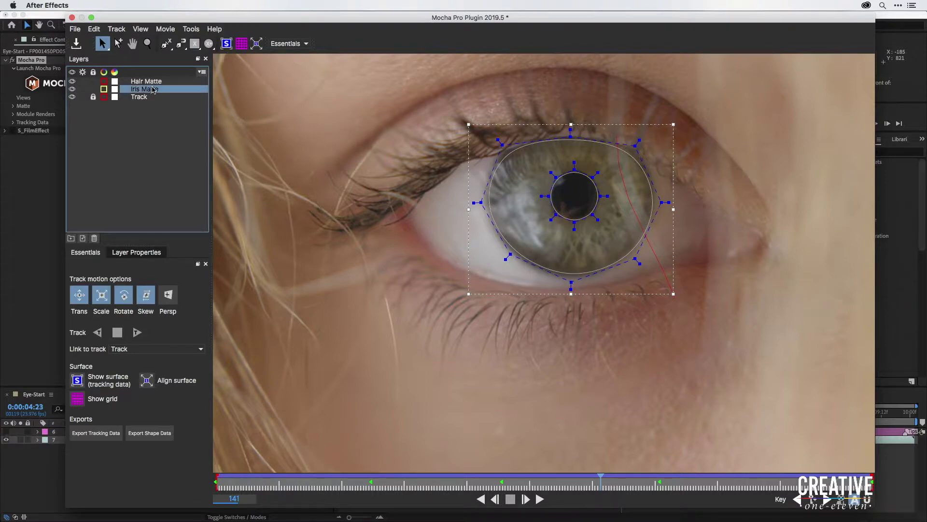
Step: Change the Hair Matte layer's spline colour to green #00ff00 and deselect the layer
{"action": "left_click", "coordinate": [119, 82]}
{"action": "left_click", "coordinate": [104, 82]}
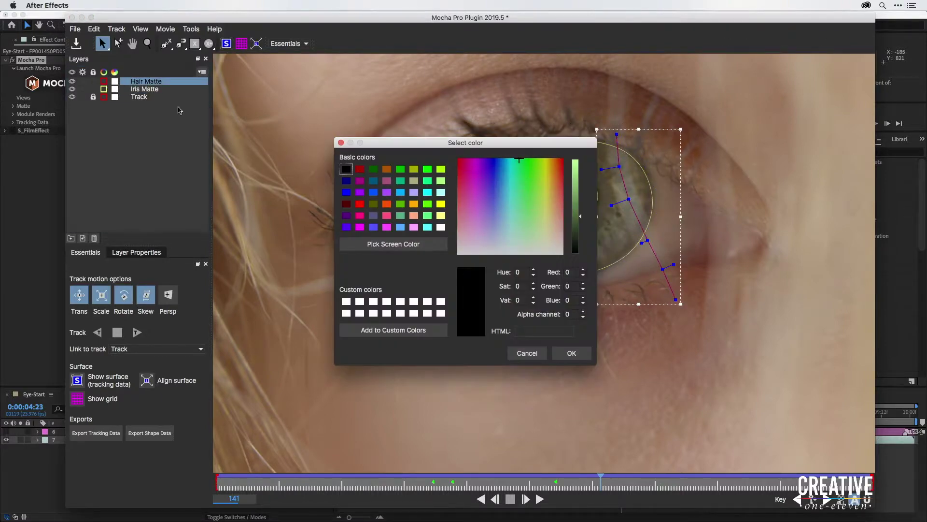
{"action": "left_click", "coordinate": [427, 171]}
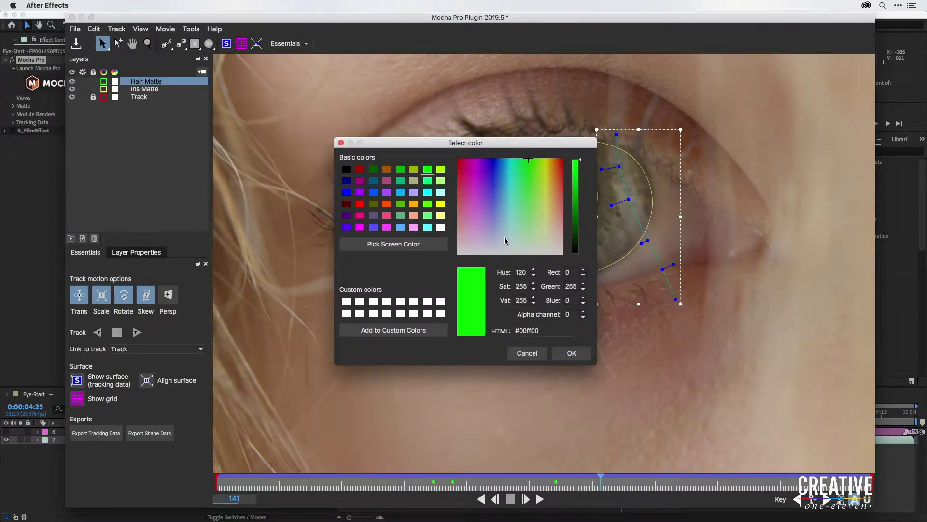
{"action": "left_click", "coordinate": [572, 353]}
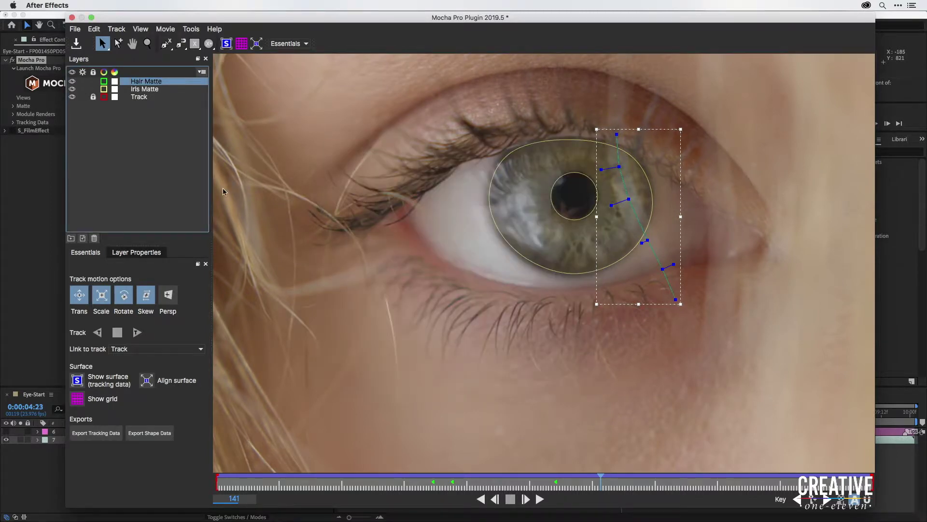
{"action": "left_click", "coordinate": [146, 154]}
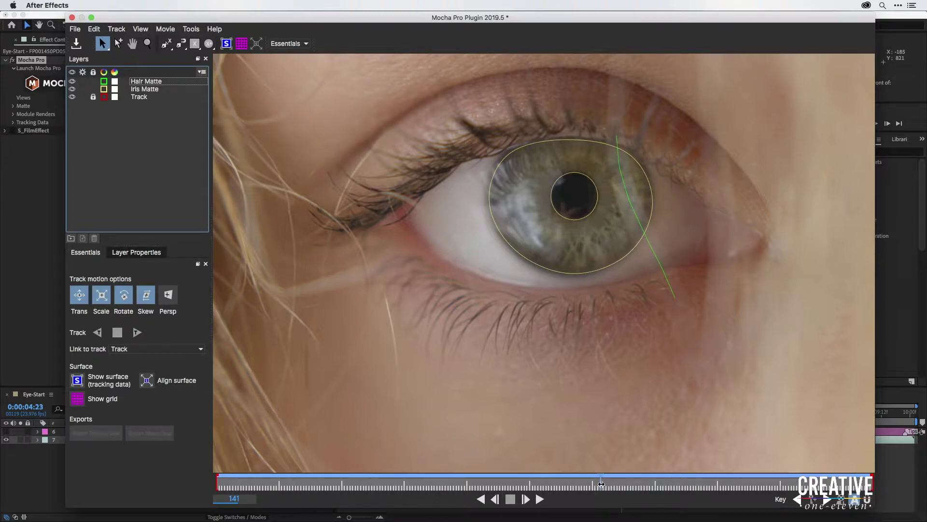
Step: Review both mattes back to frame 61, save the Mocha project and close the plugin to return to After Effects
{"action": "left_click_drag", "start_coordinate": [601, 485], "coordinate": [386, 475]}
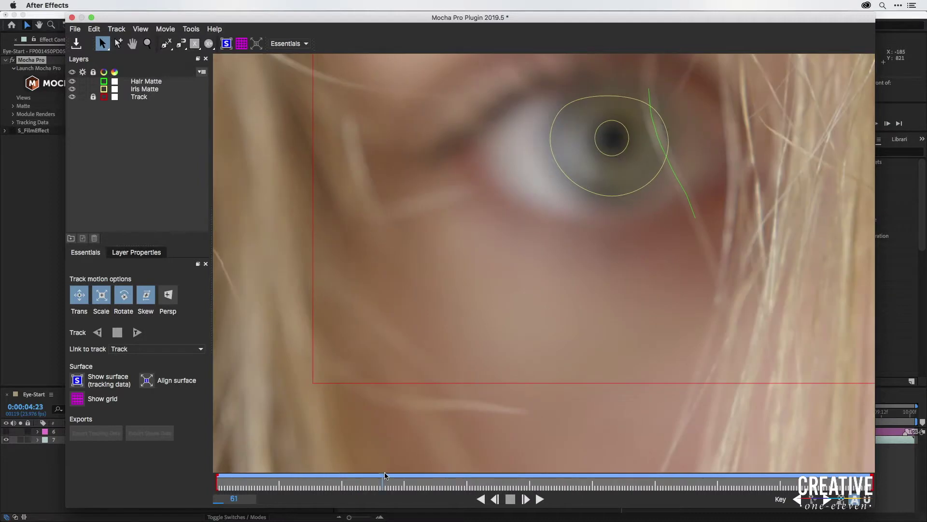
{"action": "left_click", "coordinate": [77, 44]}
{"action": "left_click", "coordinate": [71, 17]}
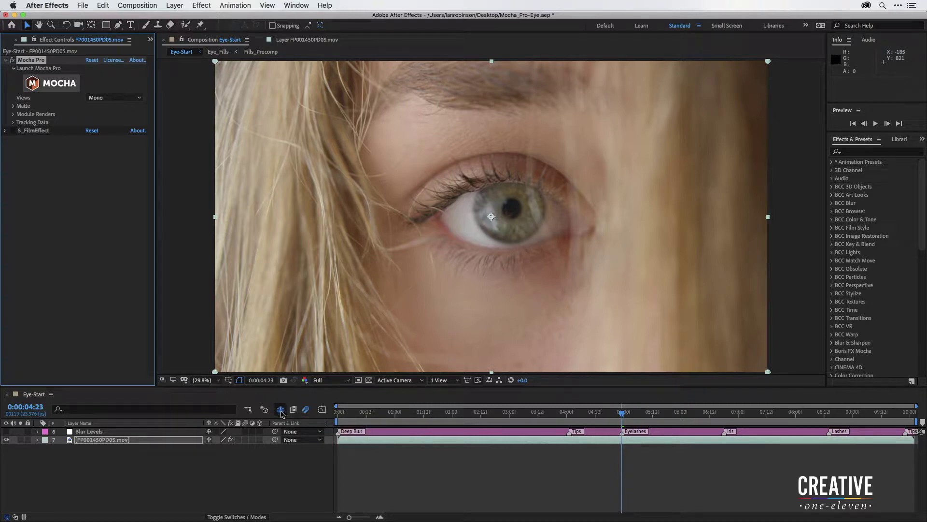
Step: Unhide the shy layers to turn on Circles_Pre, and open that precomp at 0:00:02:00
{"action": "left_click", "coordinate": [281, 410]}
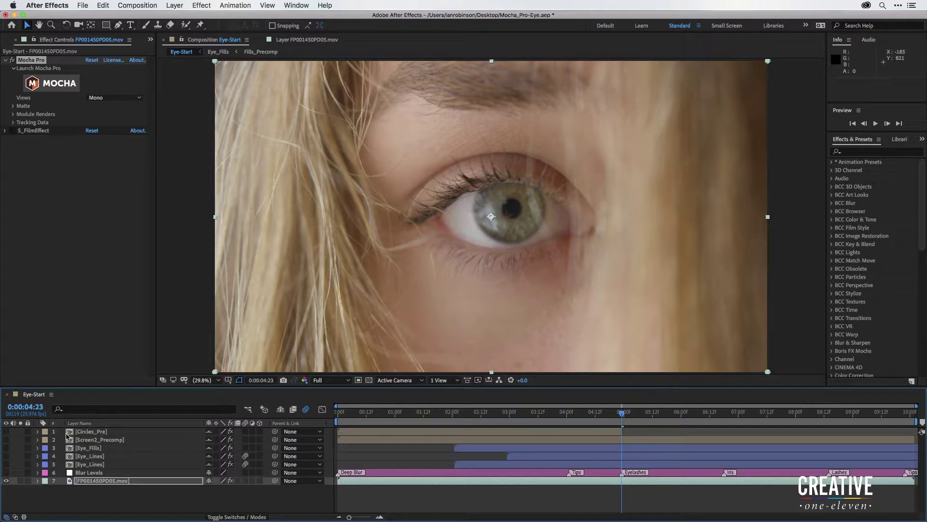
{"action": "left_click", "coordinate": [6, 431]}
{"action": "left_click", "coordinate": [453, 413]}
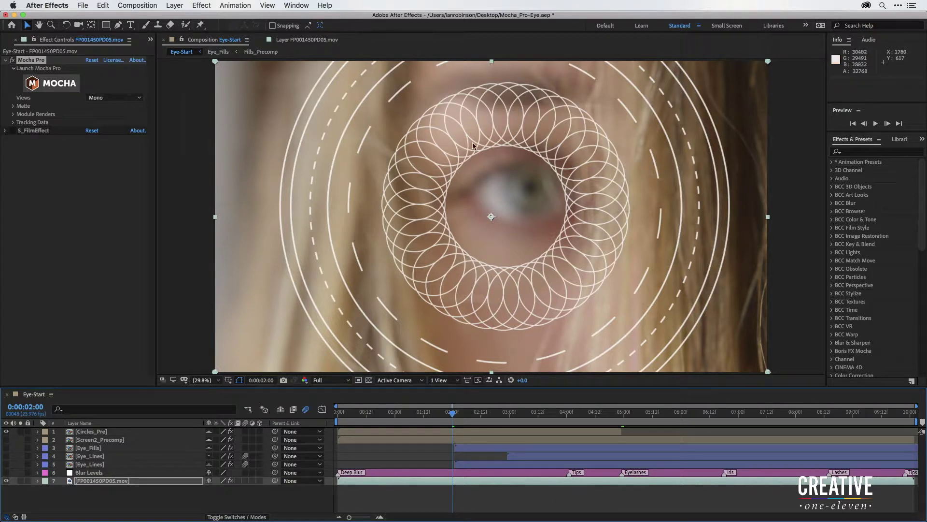
{"action": "double_click", "coordinate": [103, 434]}
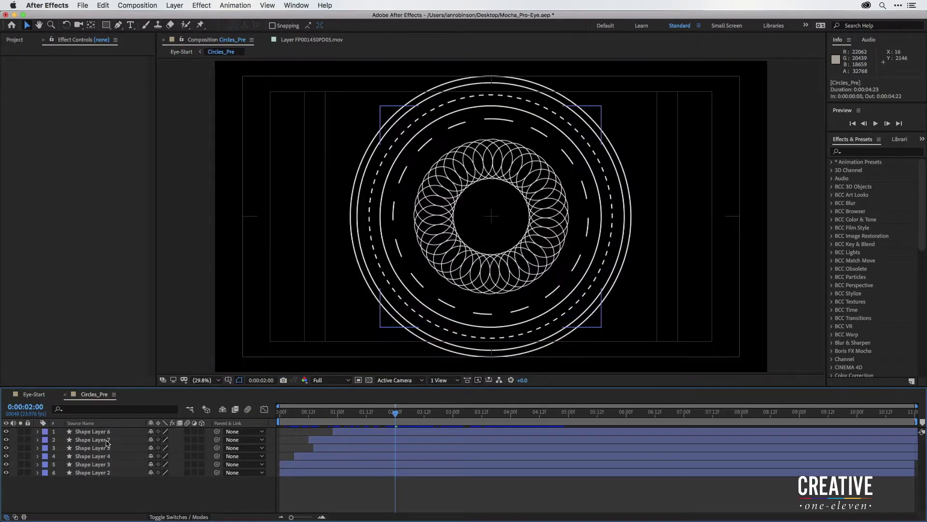
Step: Scrub the Circles_Pre animation forward to 0:00:04:03 and return to the Eye-Start composition
{"action": "left_click_drag", "start_coordinate": [371, 413], "coordinate": [519, 426]}
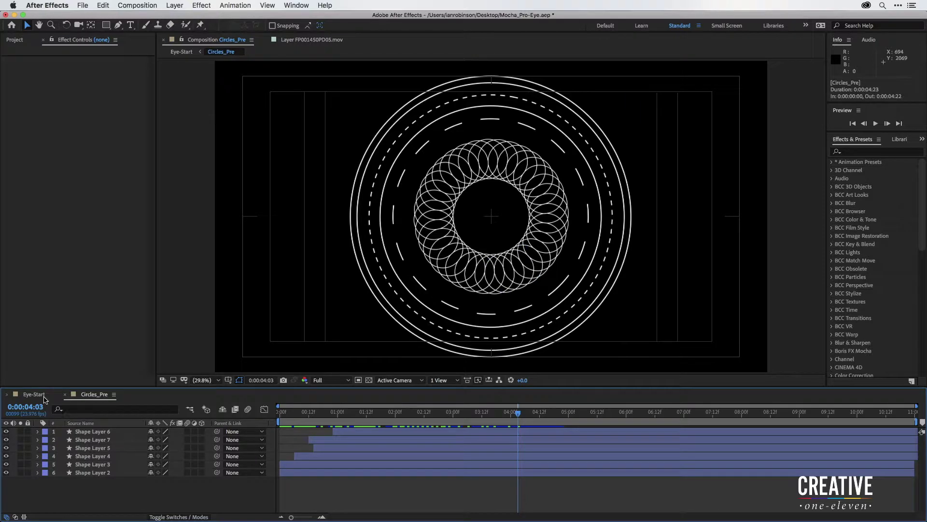
{"action": "left_click", "coordinate": [36, 395]}
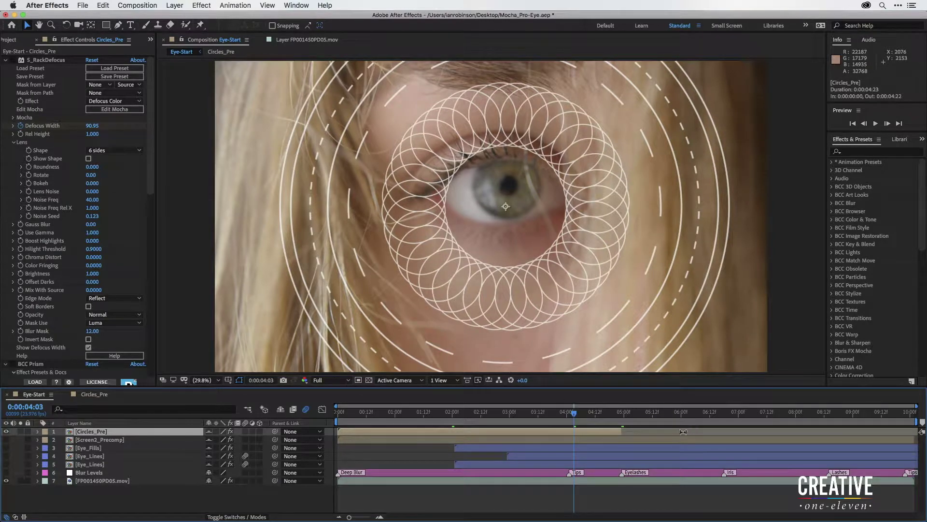
Step: Place composition marker 1 at 0:00:04:23, then test it by moving to 0:00:06:08 and jumping back to the marker
{"action": "left_click", "coordinate": [607, 413]}
{"action": "mouse_move", "coordinate": [607, 413]}
{"action": "left_mouse_down"}
{"action": "mouse_move", "coordinate": [621, 408]}
{"action": "mouse_move", "coordinate": [559, 418]}
{"action": "mouse_move", "coordinate": [624, 413]}
{"action": "left_mouse_up"}
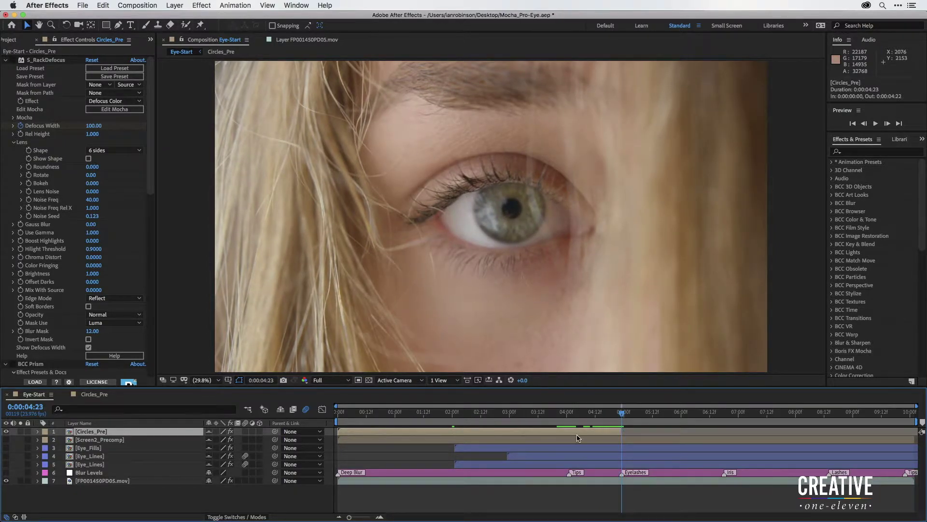
{"action": "key", "text": "shift+1"}
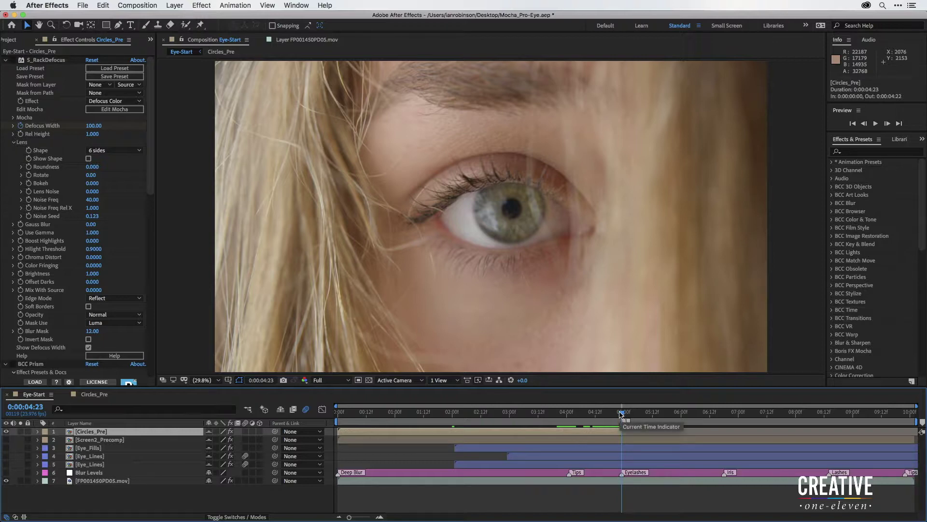
{"action": "left_click_drag", "start_coordinate": [621, 414], "coordinate": [698, 427]}
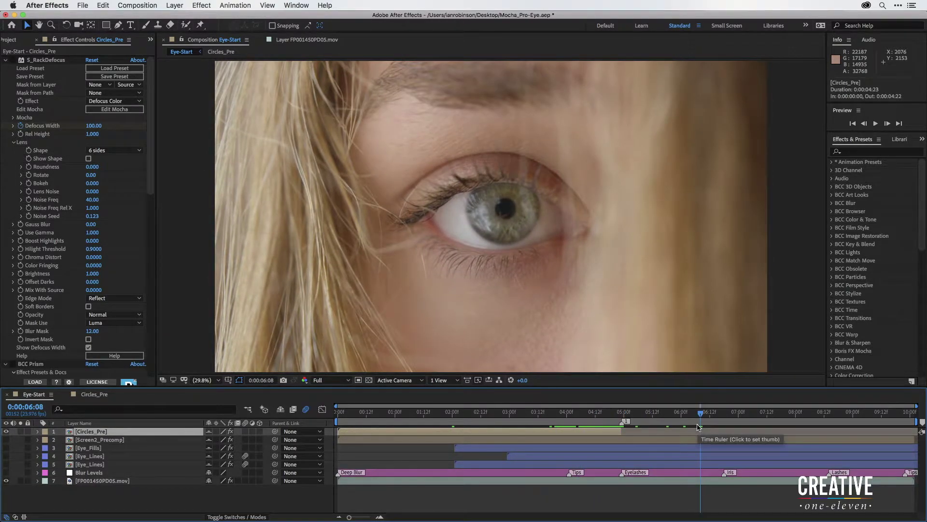
{"action": "key", "text": "1"}
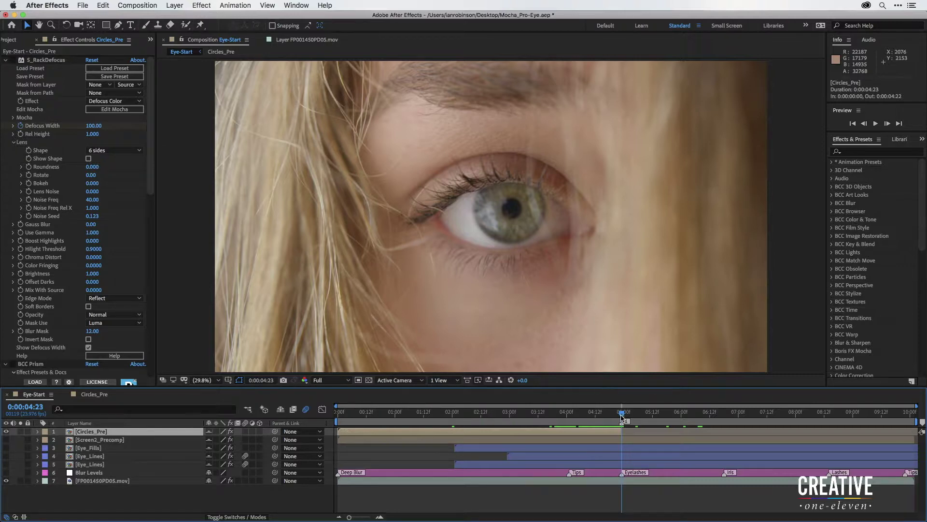
Step: At 0:00:03:21, move the Circles_Pre layer to about 2053, 835.8 so it centres on the pupil, and reveal its Scale property
{"action": "left_click_drag", "start_coordinate": [622, 416], "coordinate": [560, 421]}
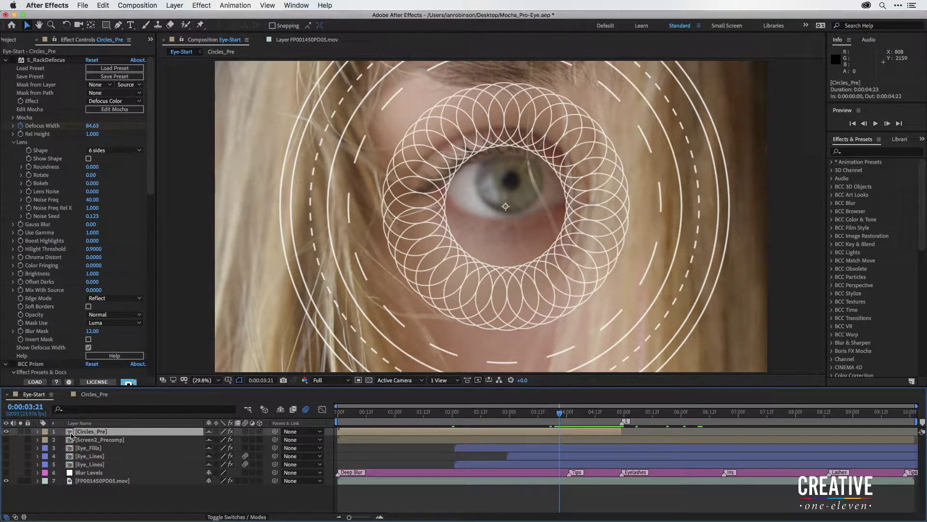
{"action": "key", "text": "p"}
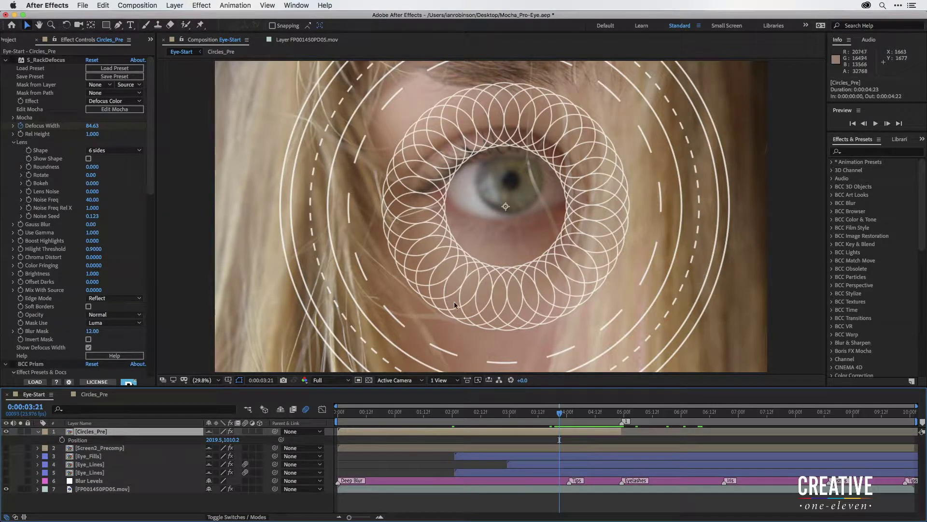
{"action": "left_click_drag", "start_coordinate": [527, 167], "coordinate": [532, 145]}
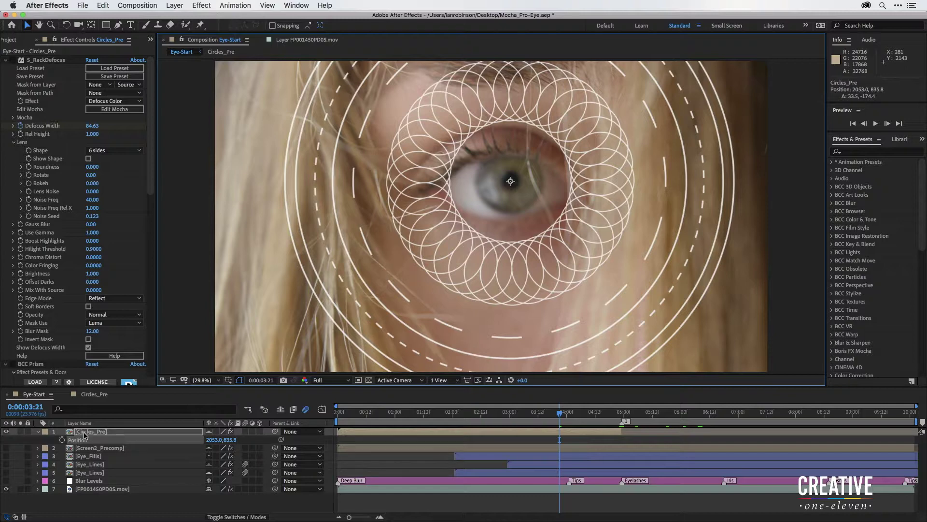
{"action": "key", "text": "s"}
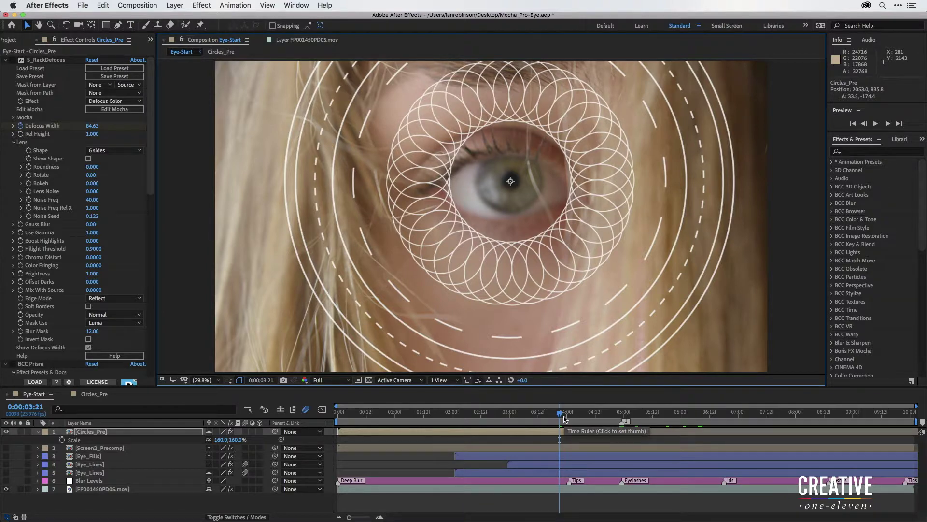
Step: At 0:00:03:22, add a red 1920 x 1080 px solid named Red Solid 1 above Circles_Pre
{"action": "mouse_move", "coordinate": [565, 418]}
{"action": "left_mouse_down"}
{"action": "mouse_move", "coordinate": [575, 420]}
{"action": "mouse_move", "coordinate": [563, 420]}
{"action": "left_mouse_up"}
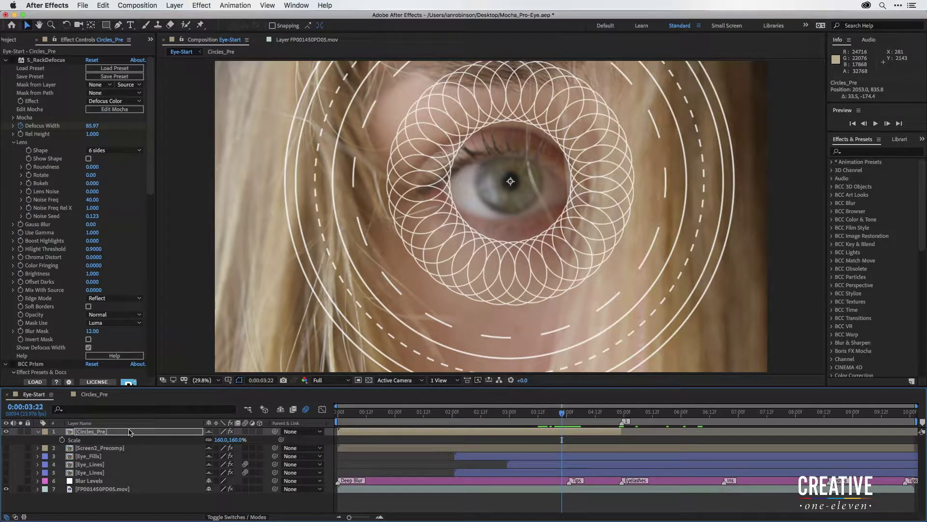
{"action": "left_click", "coordinate": [174, 5]}
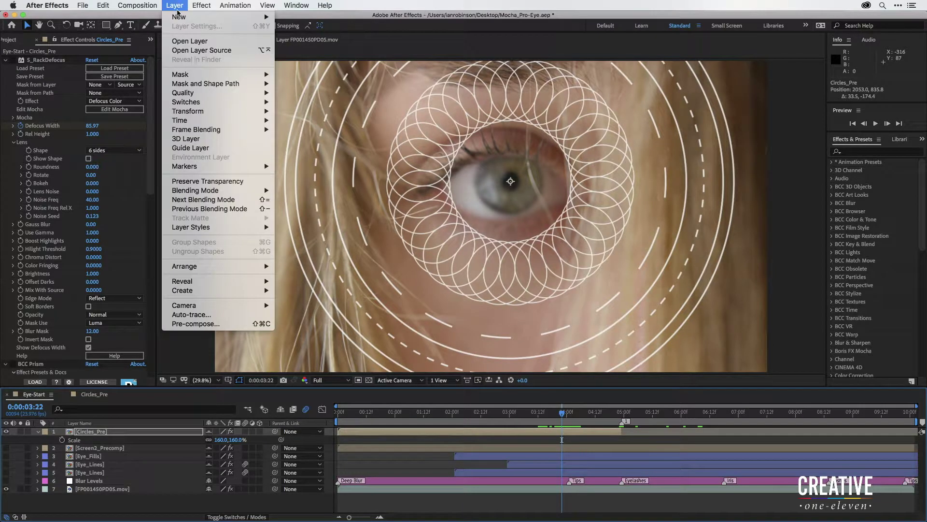
{"action": "mouse_move", "coordinate": [179, 16]}
{"action": "left_click", "coordinate": [295, 29]}
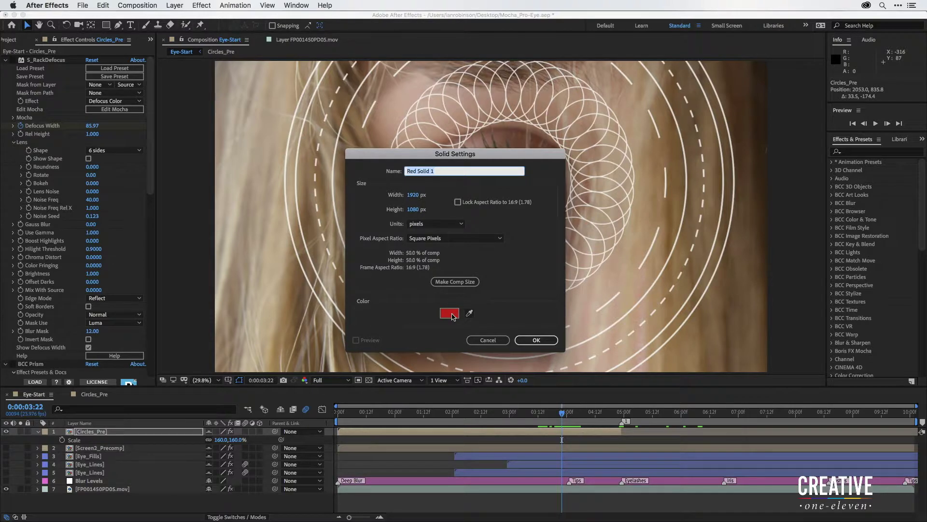
{"action": "left_click", "coordinate": [538, 341]}
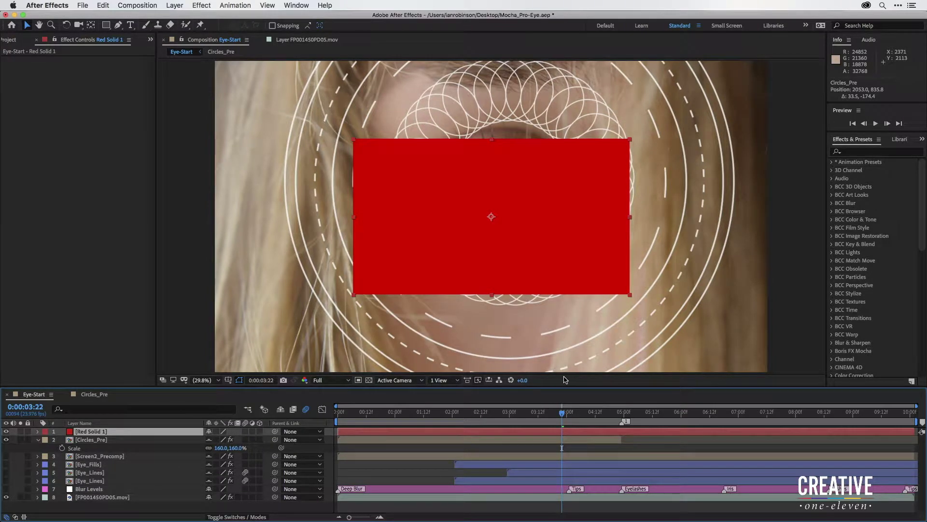
Step: Create Mocha Pro tracking data on the FP001450PD05.mov layer from the Track layer
{"action": "left_click", "coordinate": [96, 498]}
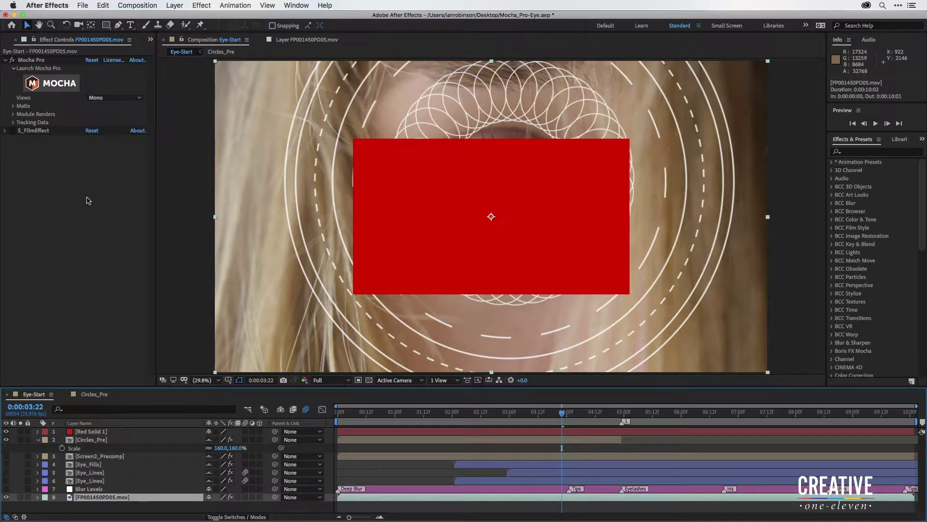
{"action": "left_click", "coordinate": [13, 123]}
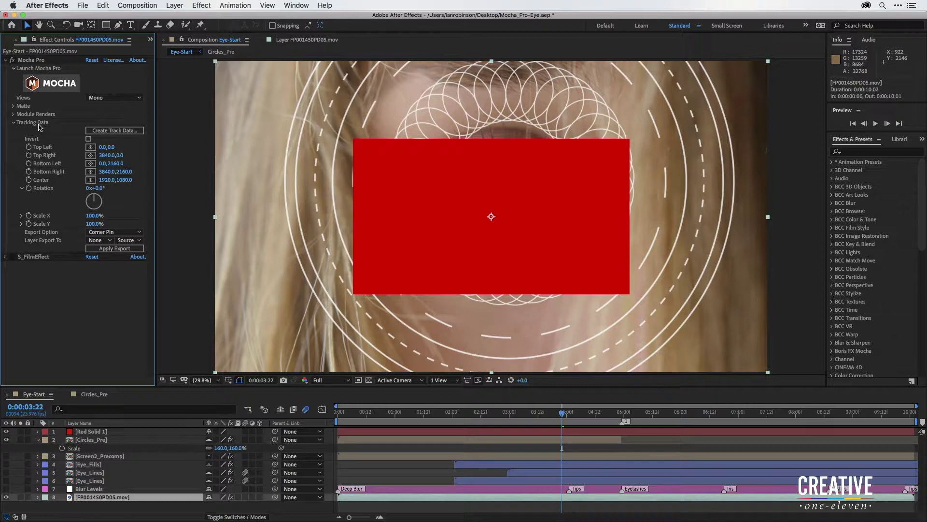
{"action": "left_click", "coordinate": [101, 131]}
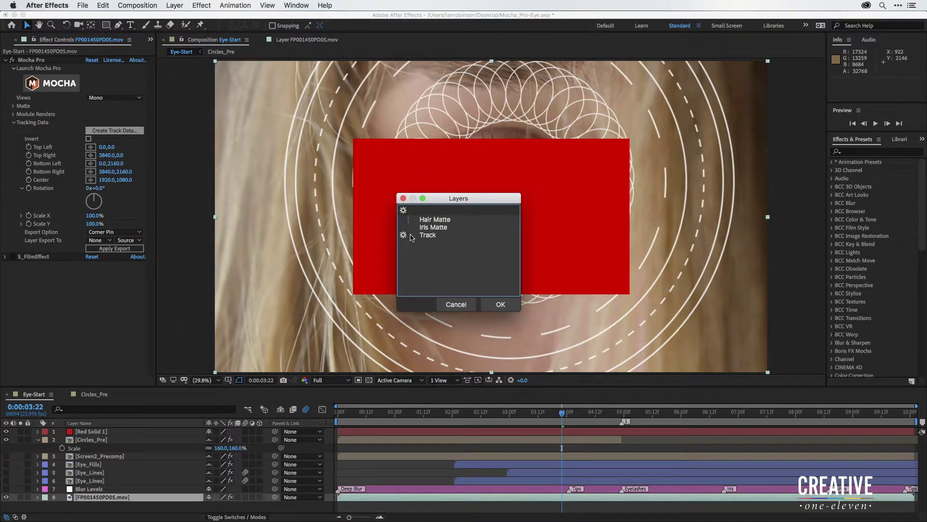
{"action": "left_click", "coordinate": [499, 305]}
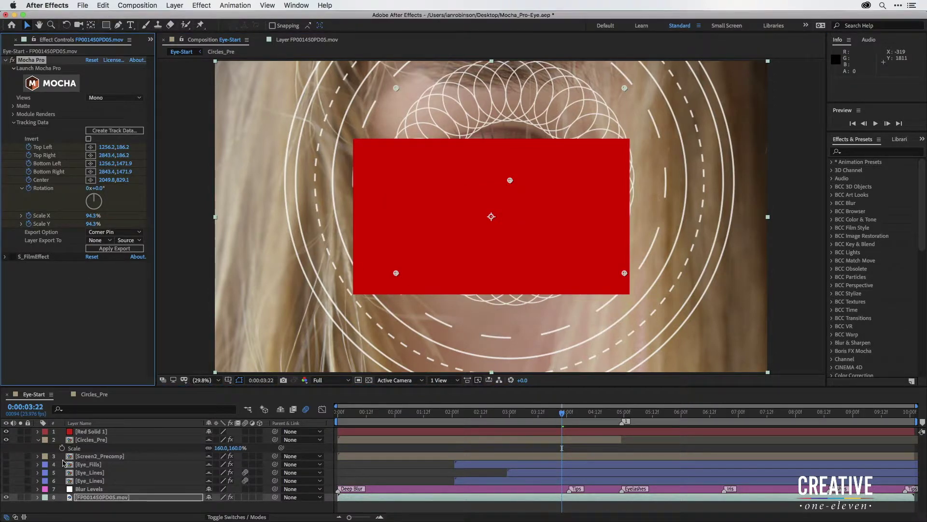
Step: Reveal the keyframed properties of the FP001450PD05.mov layer and look through its Mocha Pro tracking keyframes
{"action": "left_click", "coordinate": [96, 497]}
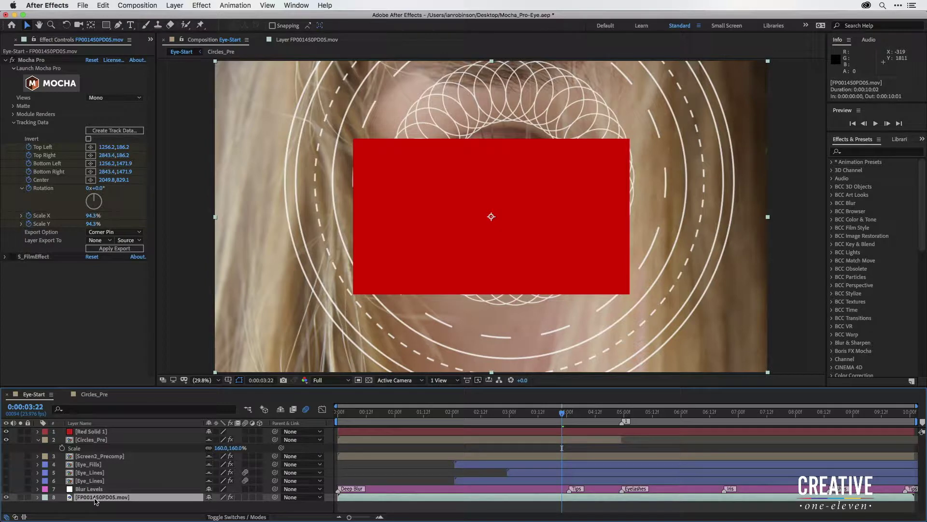
{"action": "key", "text": "u"}
{"action": "scroll", "coordinate": [111, 500], "scroll_direction": "down", "scroll_amount": 5}
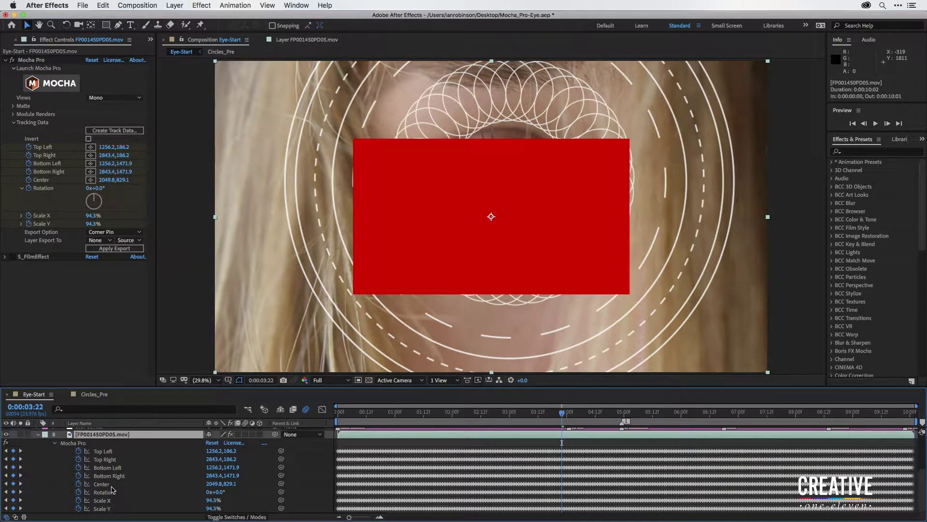
{"action": "scroll", "coordinate": [111, 488], "scroll_direction": "up", "scroll_amount": 5}
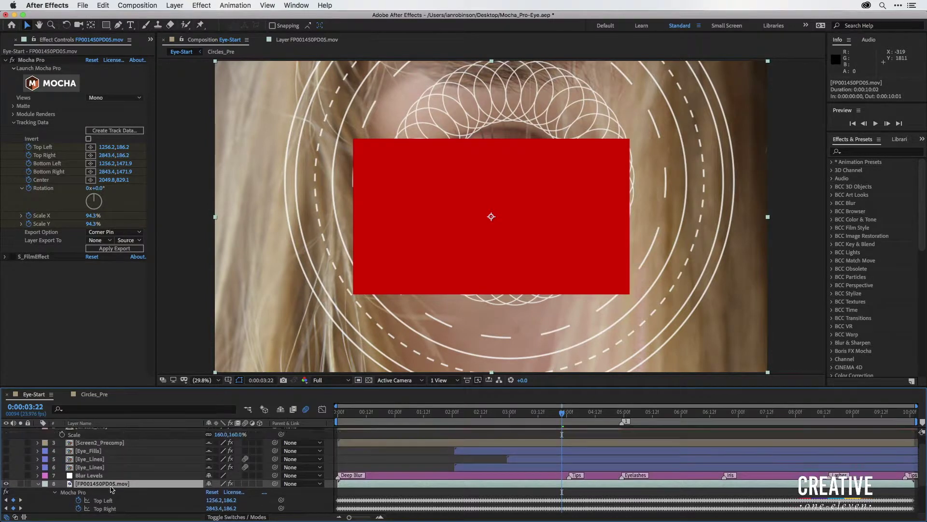
{"action": "scroll", "coordinate": [112, 489], "scroll_direction": "down", "scroll_amount": 5}
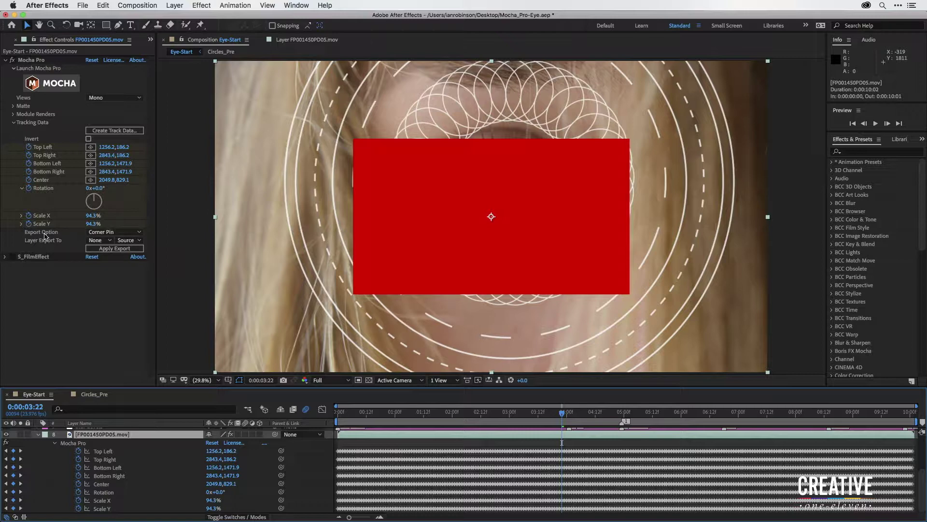
Step: Export the Mocha Pro tracking data as Transform to the Red Solid 1 layer
{"action": "left_click", "coordinate": [105, 234]}
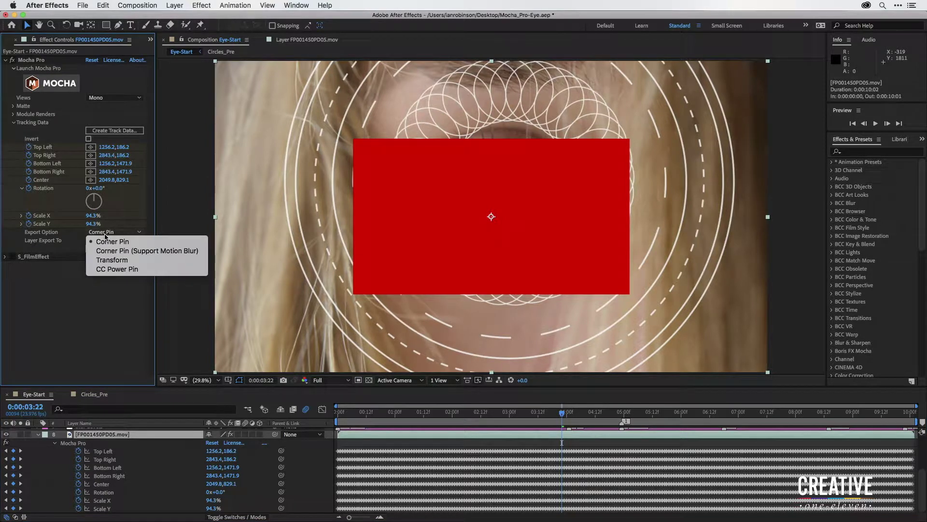
{"action": "left_click", "coordinate": [116, 261]}
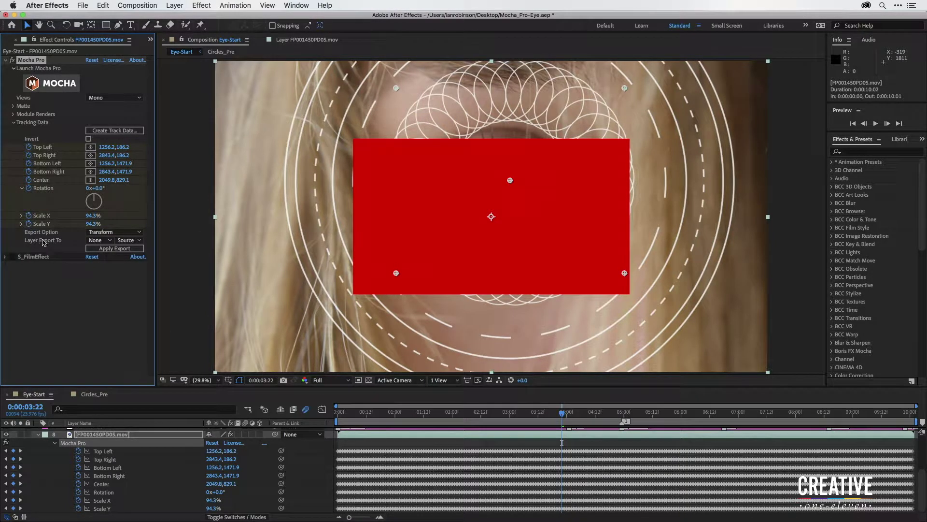
{"action": "left_click", "coordinate": [96, 241]}
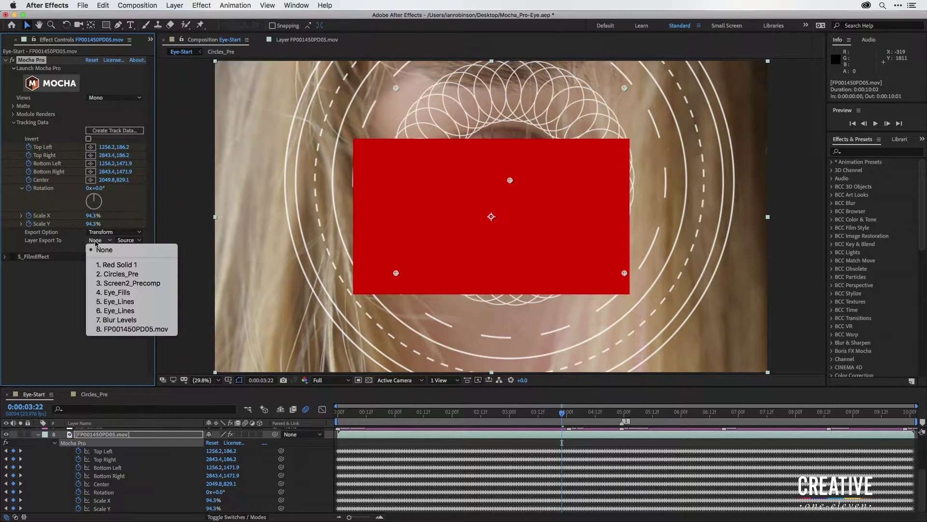
{"action": "left_click", "coordinate": [115, 265]}
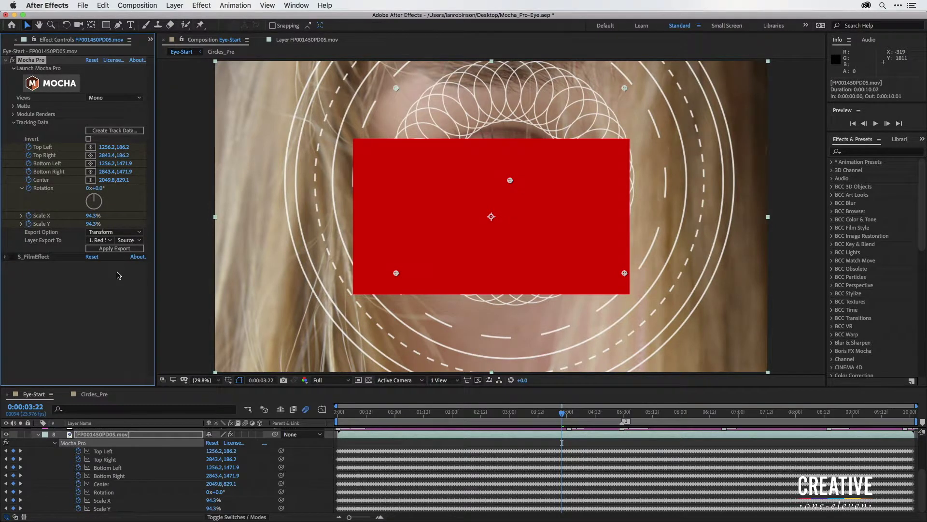
{"action": "left_click", "coordinate": [111, 250]}
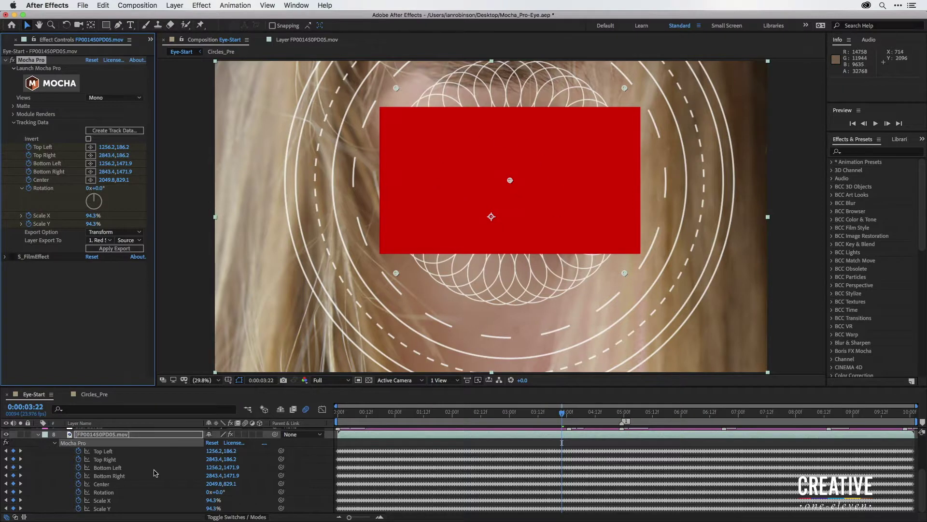
Step: Lower the Red Solid 1 layer's opacity to 21% and deselect the layer
{"action": "scroll", "coordinate": [125, 483], "scroll_direction": "up", "scroll_amount": 3}
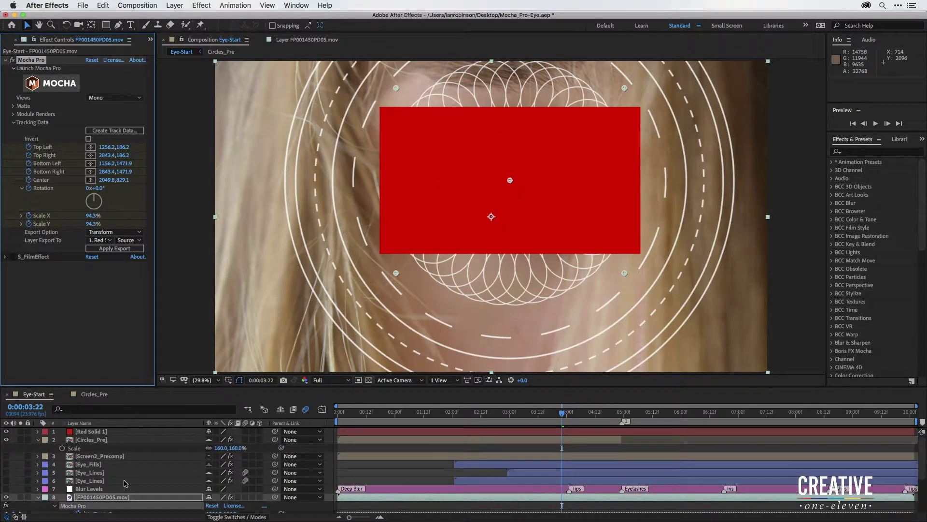
{"action": "left_click", "coordinate": [97, 432]}
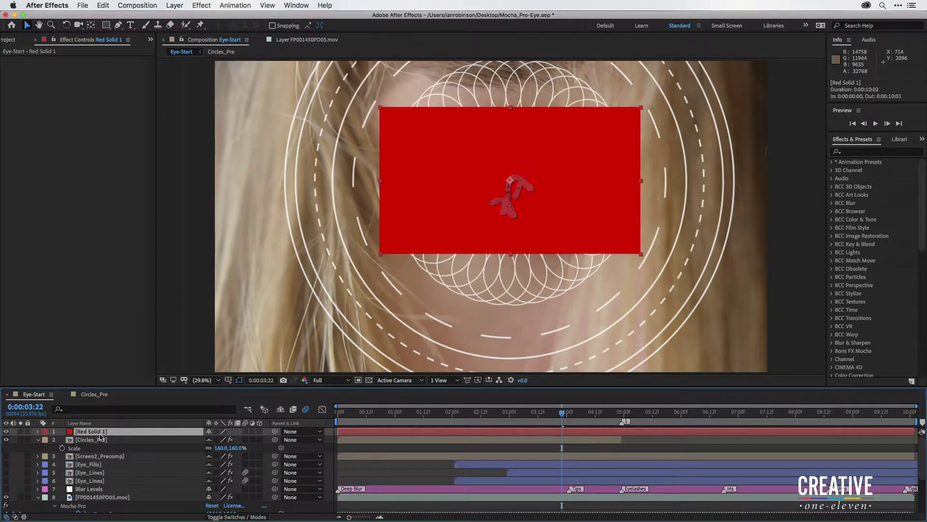
{"action": "key", "text": "t"}
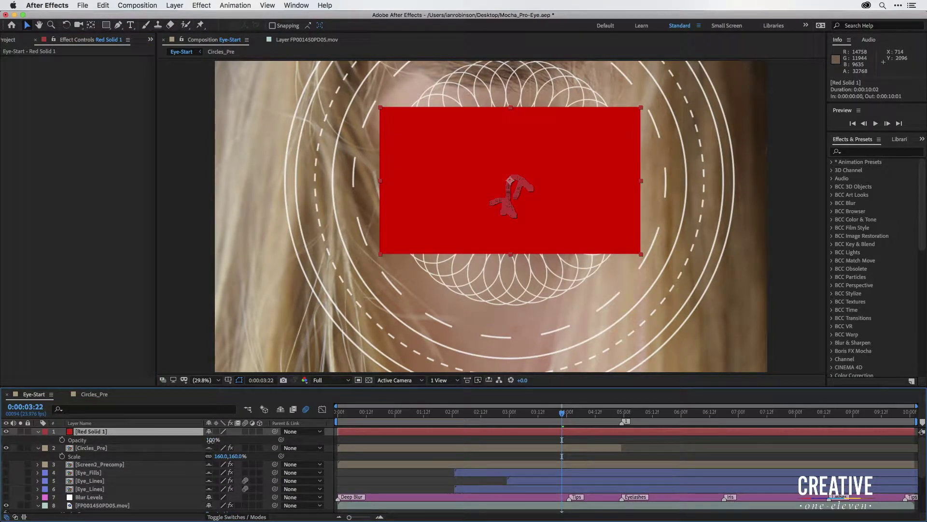
{"action": "left_click_drag", "start_coordinate": [211, 440], "coordinate": [176, 444]}
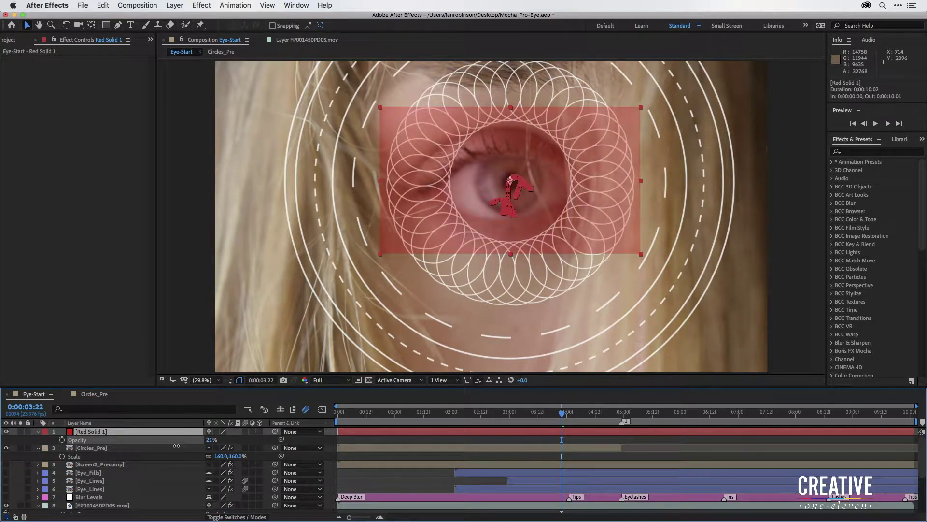
{"action": "left_click", "coordinate": [50, 443]}
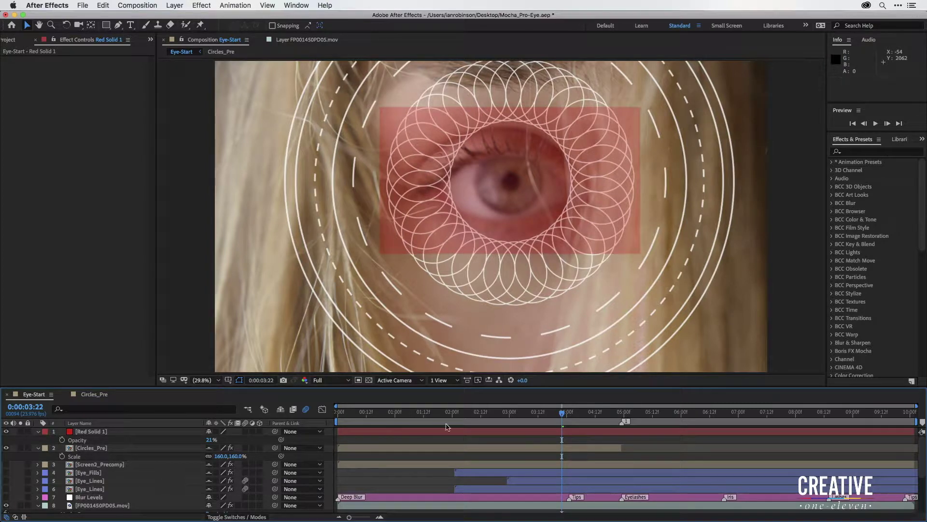
Step: Scrub to 0:00:04:01 to check the tracked solid, select the Circles_Pre layer and return to 0:00:03:22
{"action": "mouse_move", "coordinate": [562, 413]}
{"action": "left_mouse_down"}
{"action": "mouse_move", "coordinate": [529, 414]}
{"action": "mouse_move", "coordinate": [673, 425]}
{"action": "mouse_move", "coordinate": [569, 423]}
{"action": "left_mouse_up"}
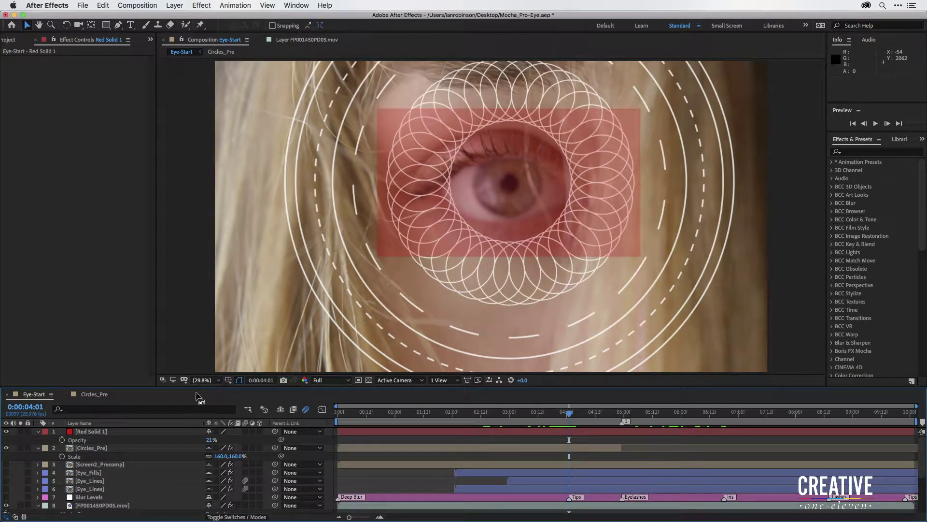
{"action": "left_click", "coordinate": [98, 450]}
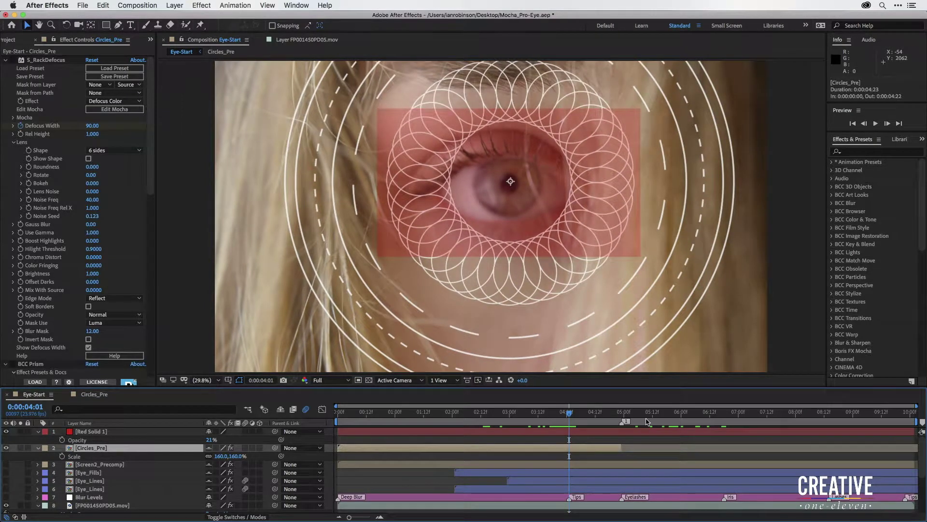
{"action": "left_click_drag", "start_coordinate": [570, 418], "coordinate": [562, 418]}
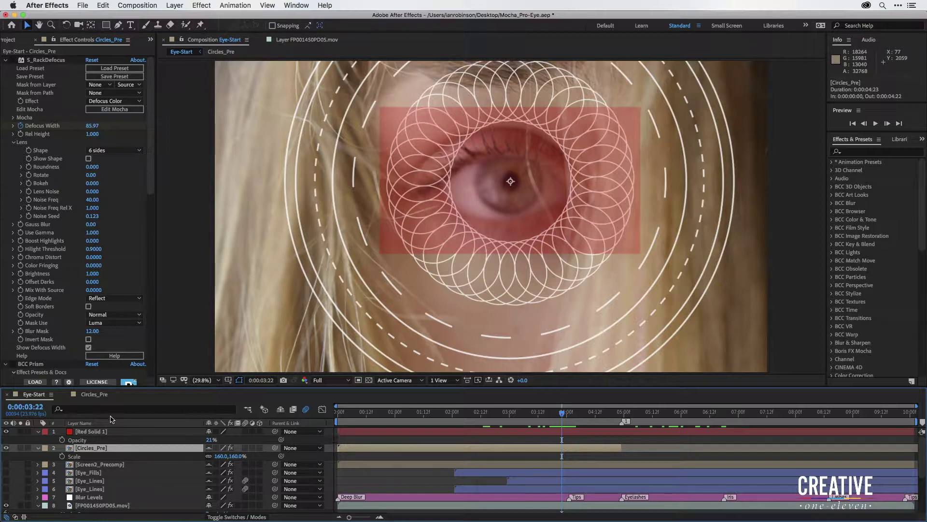
Step: Parent the Circles_Pre layer to Red Solid 1 and hide the solid, scrubbing back to 0:00:02:13 to check the circles follow the eye
{"action": "right_click", "coordinate": [95, 425]}
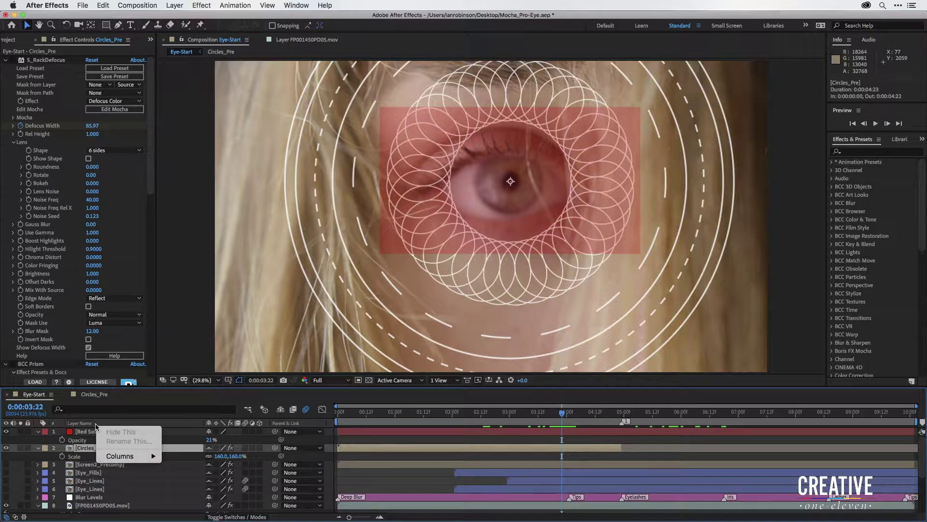
{"action": "left_click", "coordinate": [129, 406]}
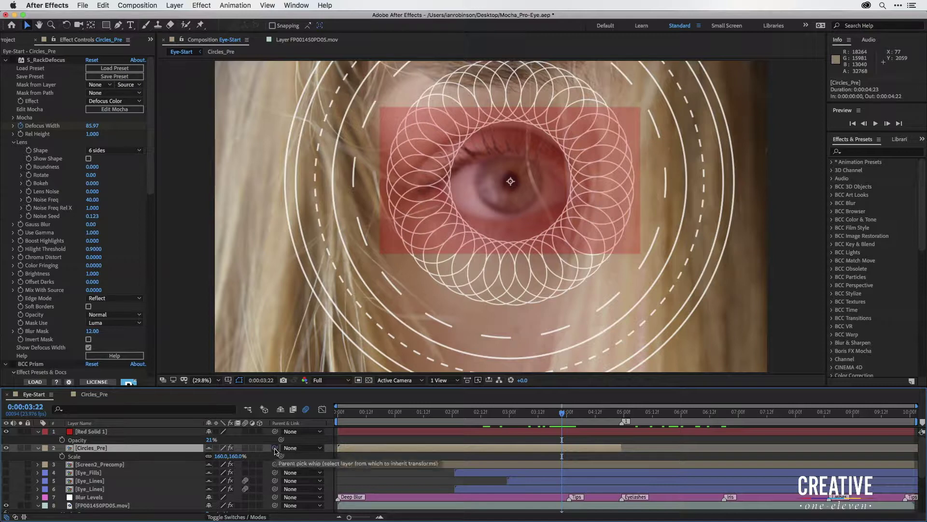
{"action": "left_click_drag", "start_coordinate": [275, 450], "coordinate": [77, 434]}
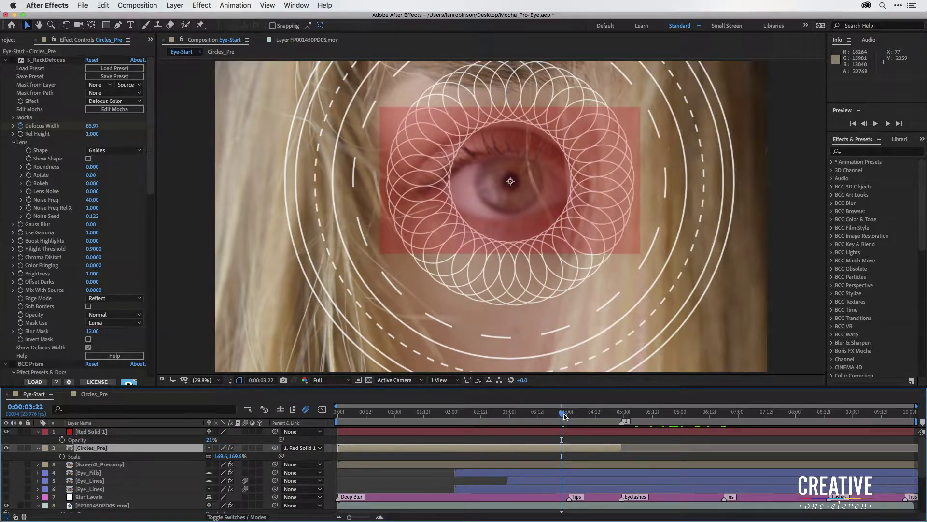
{"action": "left_click_drag", "start_coordinate": [564, 416], "coordinate": [525, 411]}
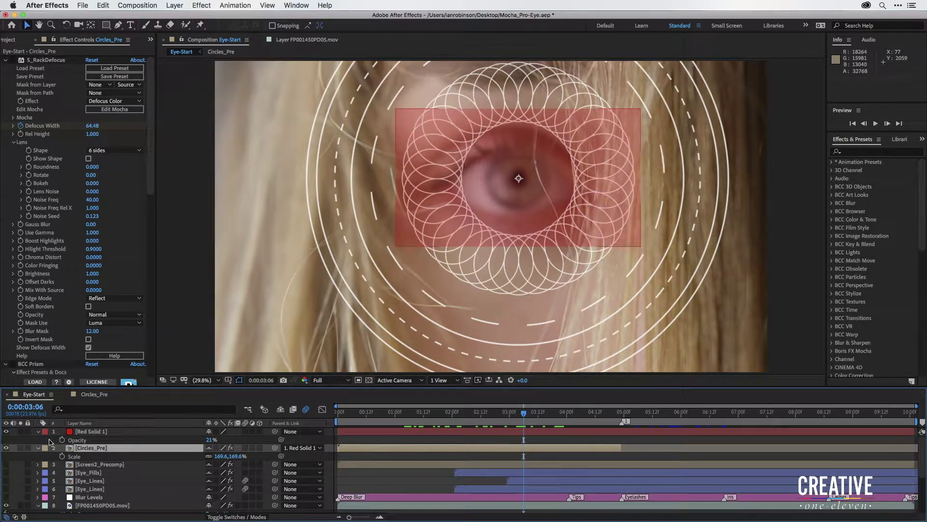
{"action": "left_click", "coordinate": [7, 431]}
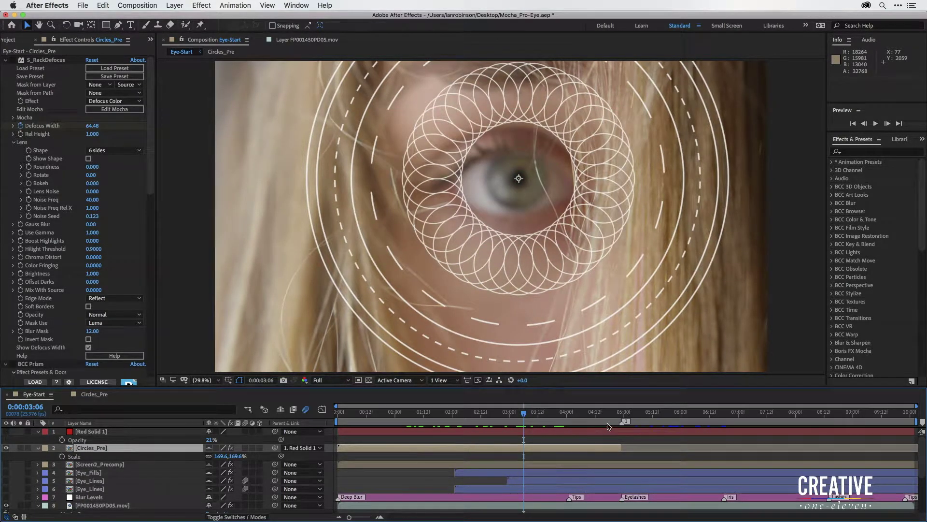
{"action": "left_click_drag", "start_coordinate": [527, 415], "coordinate": [484, 399]}
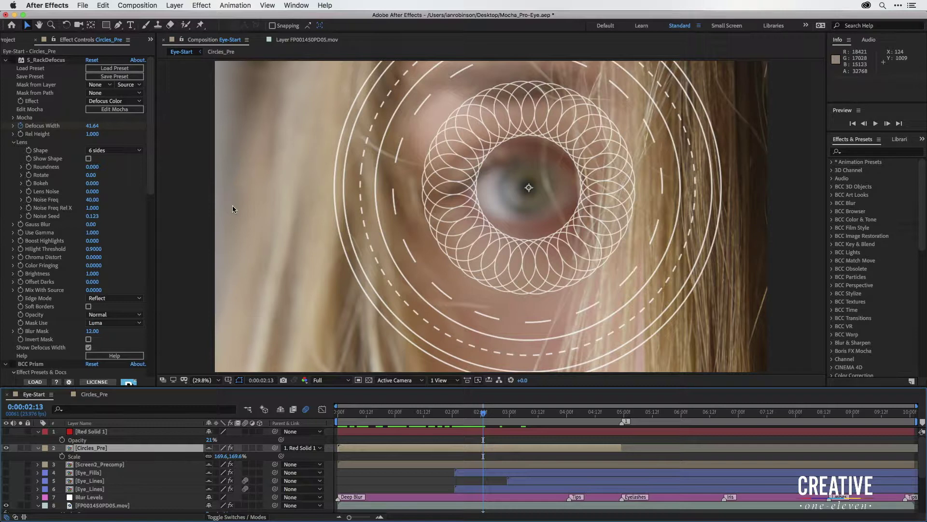
Step: Hide Circles_Pre and show the Screen2_Precomp layer with its Opacity property revealed, previewing it and scrubbing back to 0:00:01:18
{"action": "left_click", "coordinate": [6, 448]}
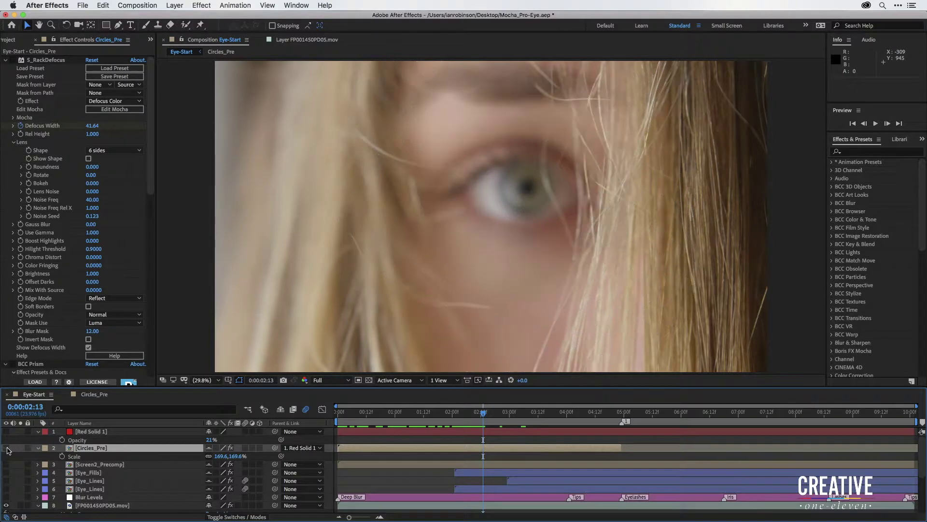
{"action": "left_click", "coordinate": [94, 466]}
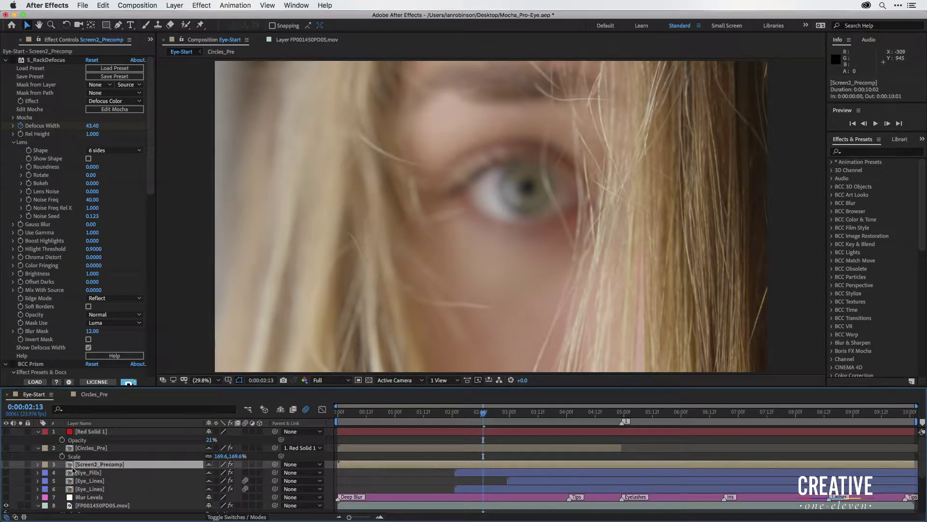
{"action": "left_click", "coordinate": [6, 464]}
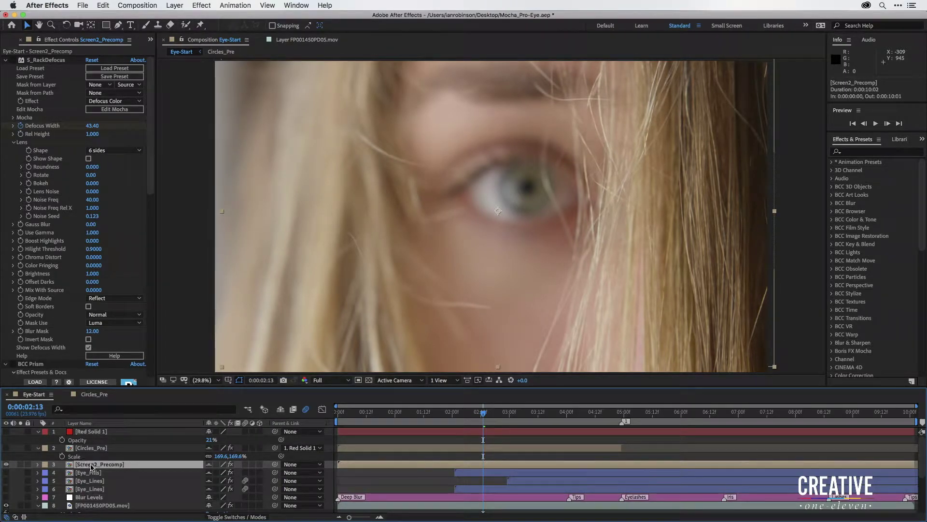
{"action": "key", "text": "t"}
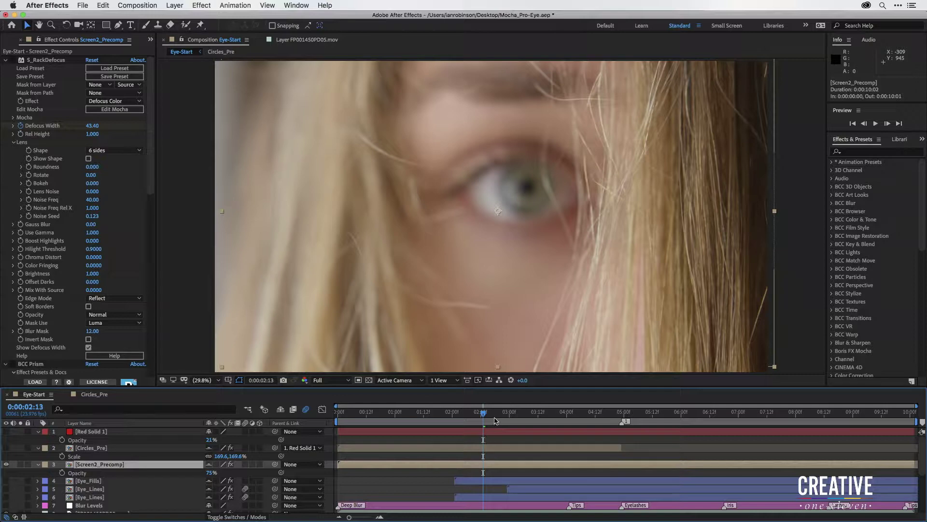
{"action": "key", "text": "space"}
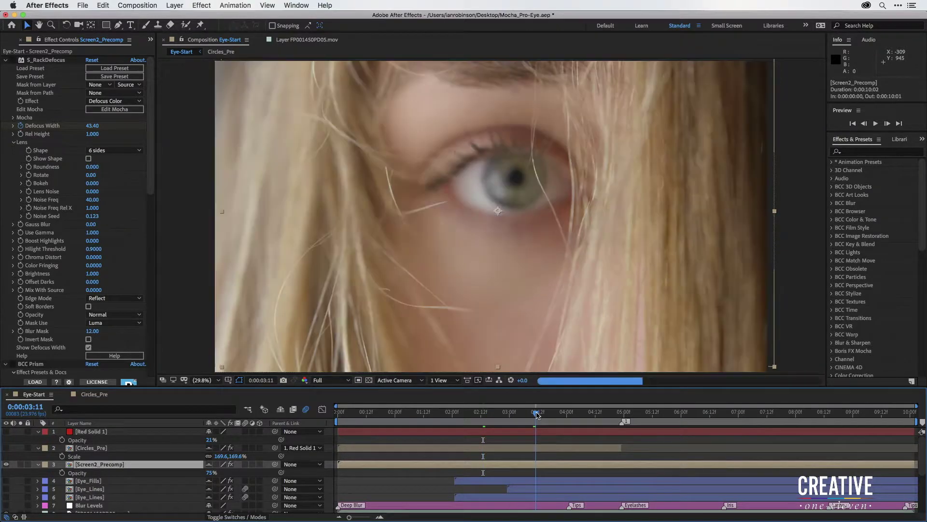
{"action": "left_click_drag", "start_coordinate": [504, 419], "coordinate": [438, 419]}
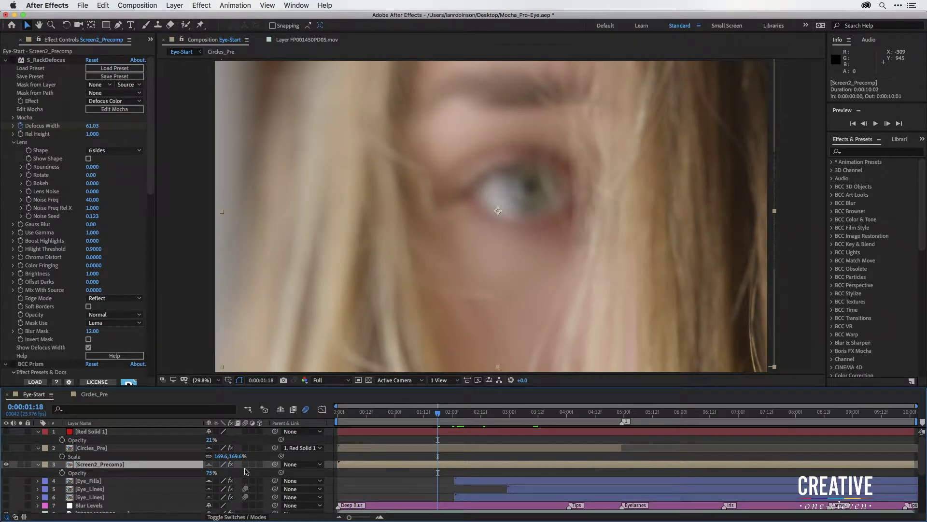
Step: Set the blending mode of the Screen2_Precomp, Eye_Fills and both Eye_Lines layers to Normal
{"action": "left_click", "coordinate": [240, 517]}
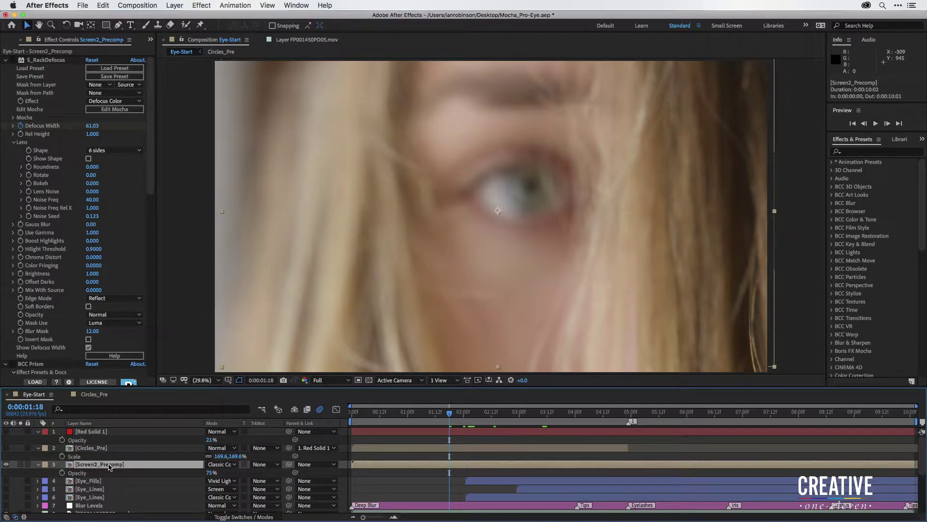
{"action": "left_click", "coordinate": [82, 497], "text": "shift"}
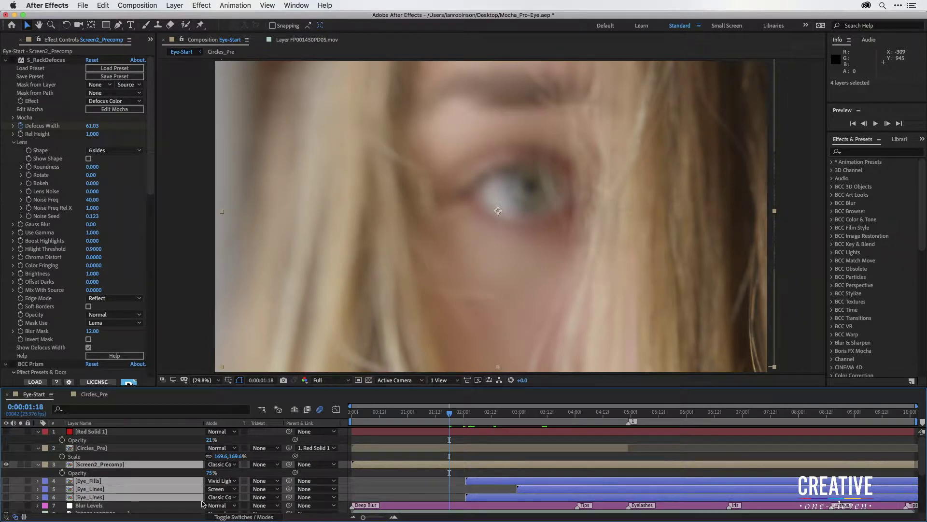
{"action": "left_click", "coordinate": [223, 500]}
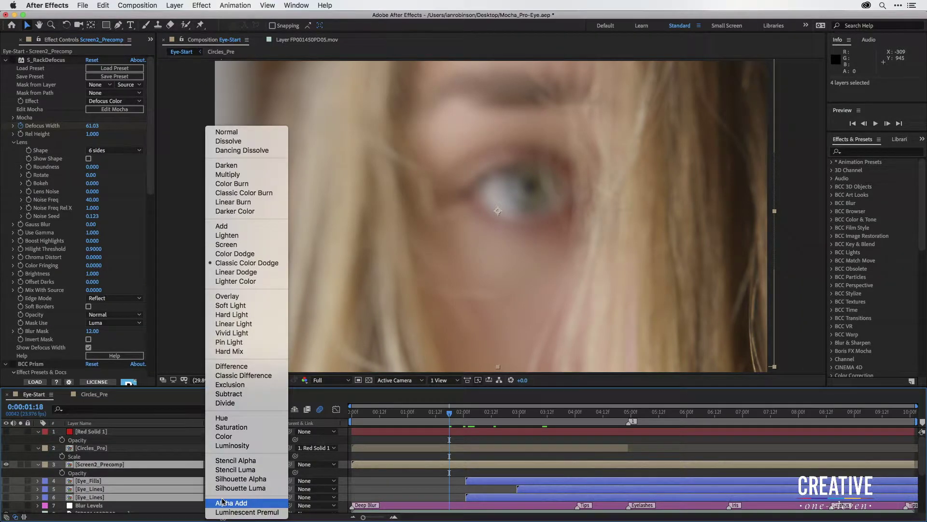
{"action": "left_click", "coordinate": [214, 134]}
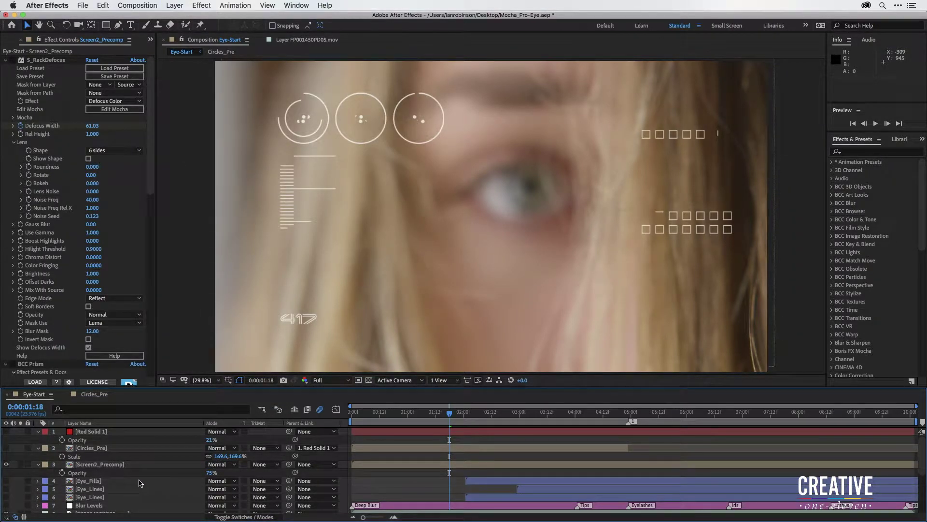
Step: Parent the Screen2_Precomp layer to Red Solid 1 at 0:00:05:12 and scrub to 0:00:06:02 to check its movement
{"action": "left_click", "coordinate": [106, 465]}
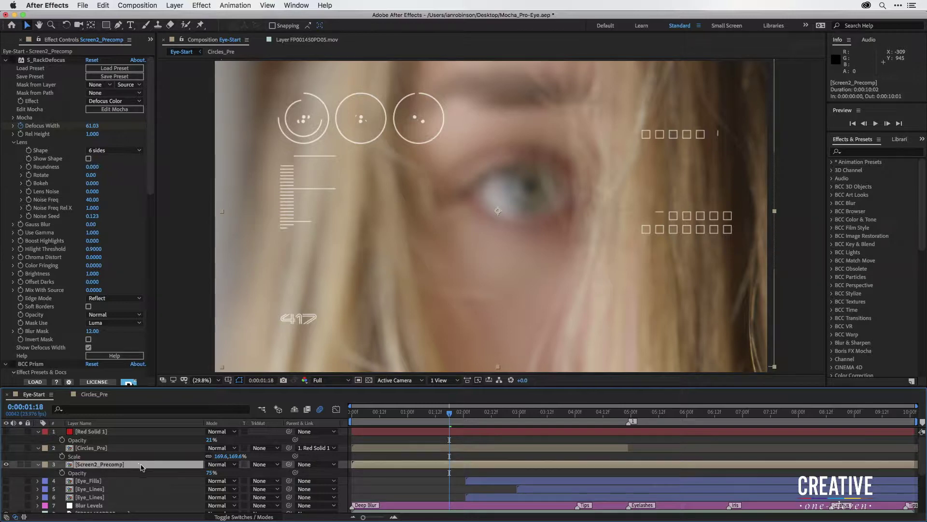
{"action": "left_click_drag", "start_coordinate": [462, 419], "coordinate": [660, 403]}
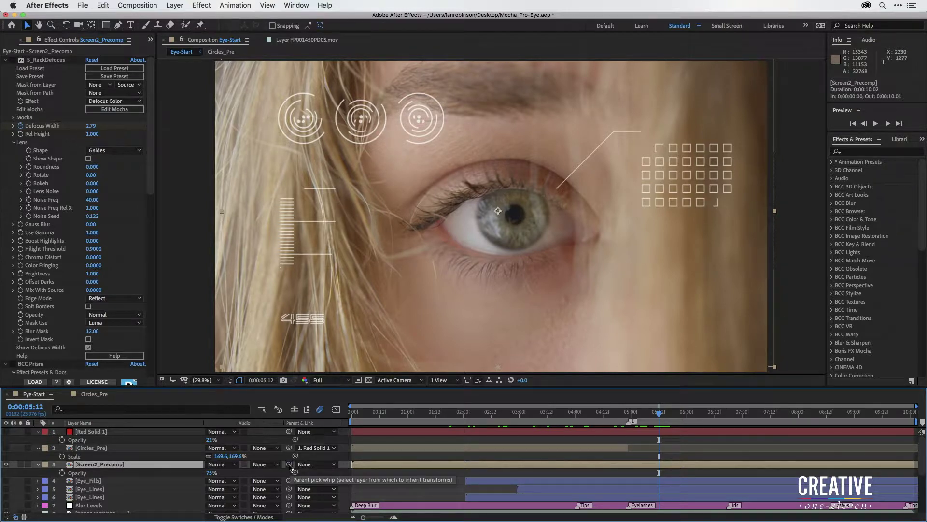
{"action": "left_click_drag", "start_coordinate": [289, 466], "coordinate": [81, 433]}
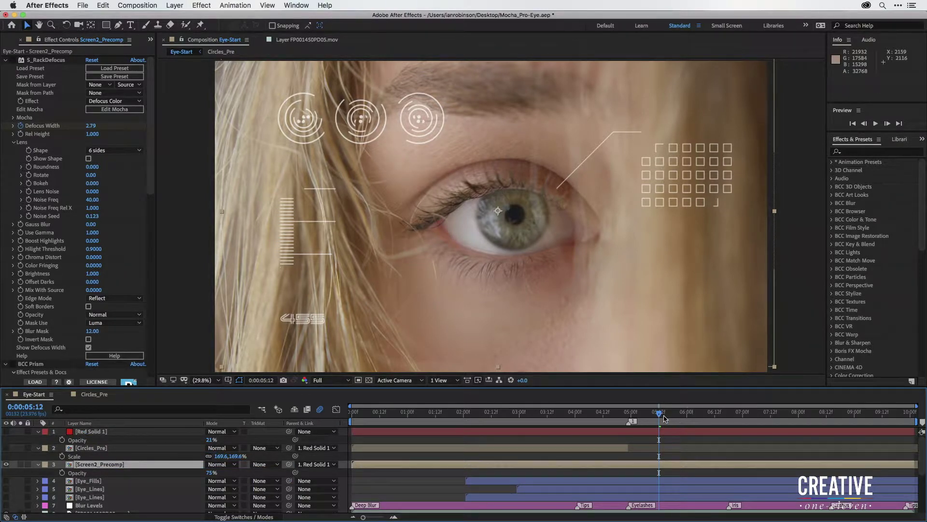
{"action": "left_click_drag", "start_coordinate": [659, 413], "coordinate": [693, 409]}
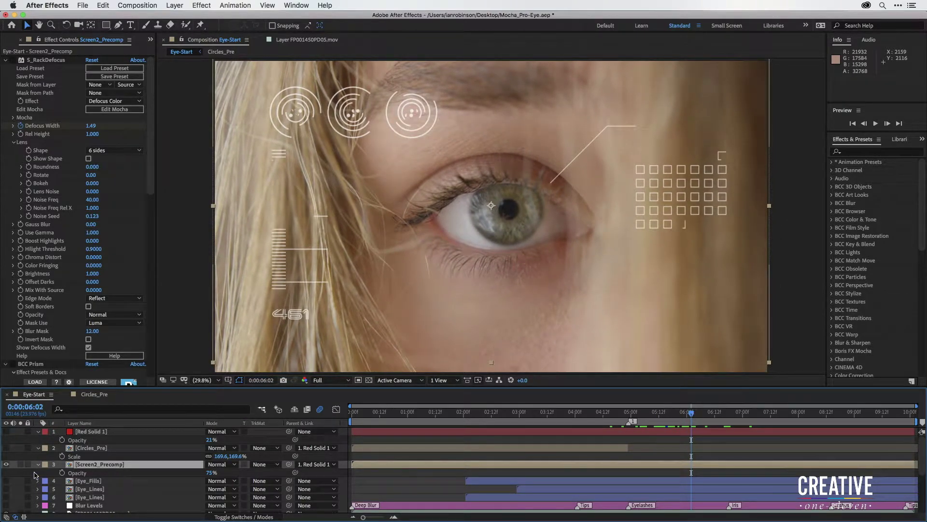
Step: Hide the Screen2_Precomp layer, then show and select the Eye_Fills layer
{"action": "left_click", "coordinate": [8, 465]}
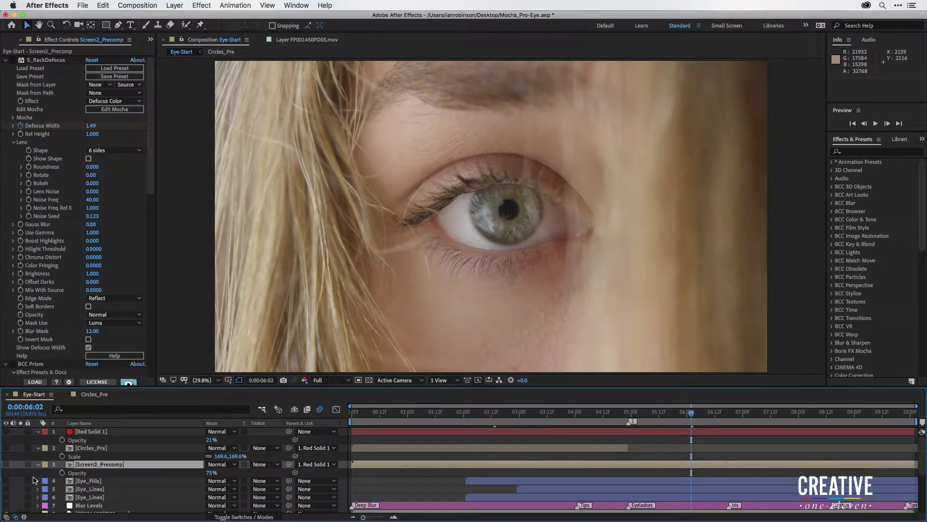
{"action": "left_click", "coordinate": [5, 481]}
{"action": "left_click", "coordinate": [85, 486]}
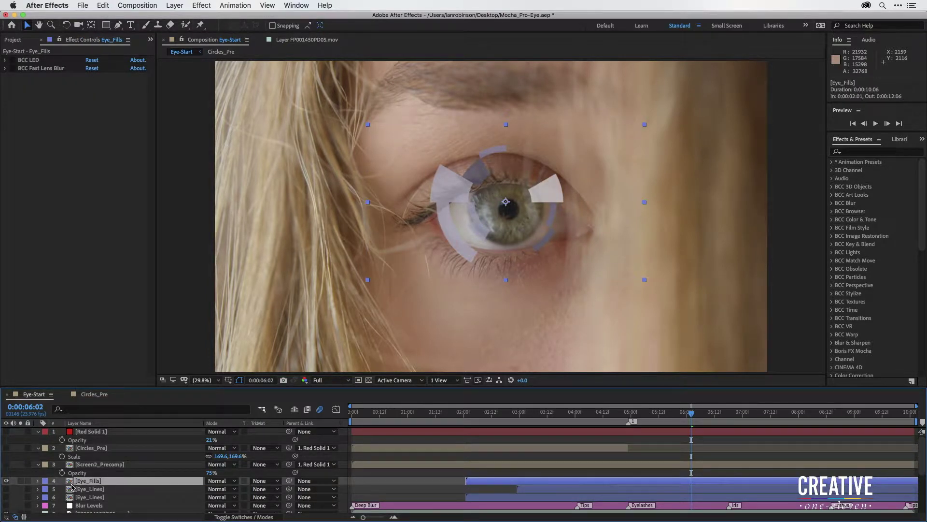
Step: Open the Eye_Fills precomp, scrub through its animated shapes and return to the Eye-Start composition
{"action": "double_click", "coordinate": [72, 484]}
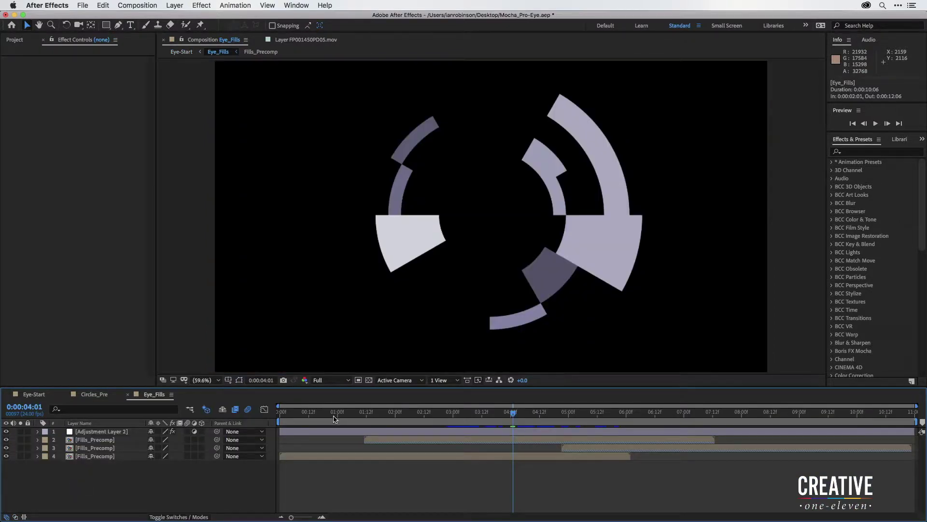
{"action": "left_click_drag", "start_coordinate": [334, 418], "coordinate": [698, 416]}
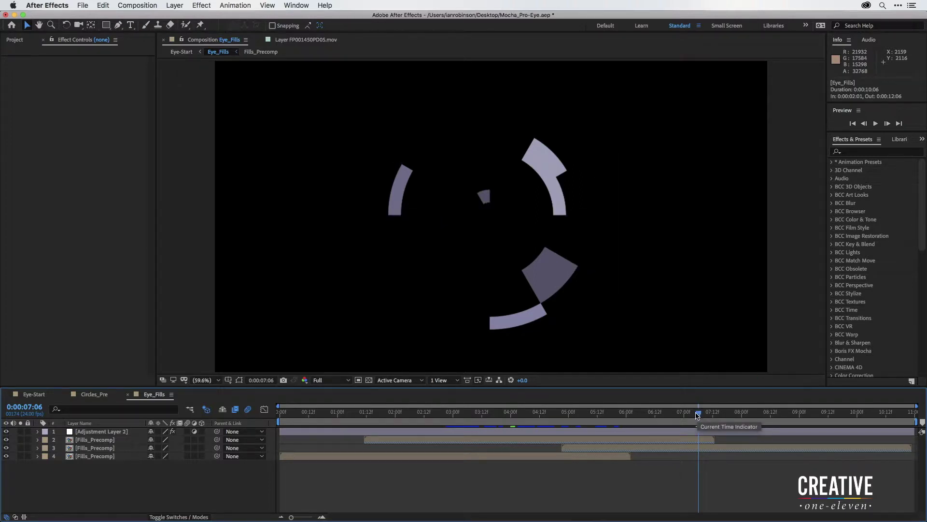
{"action": "left_click_drag", "start_coordinate": [697, 416], "coordinate": [613, 418]}
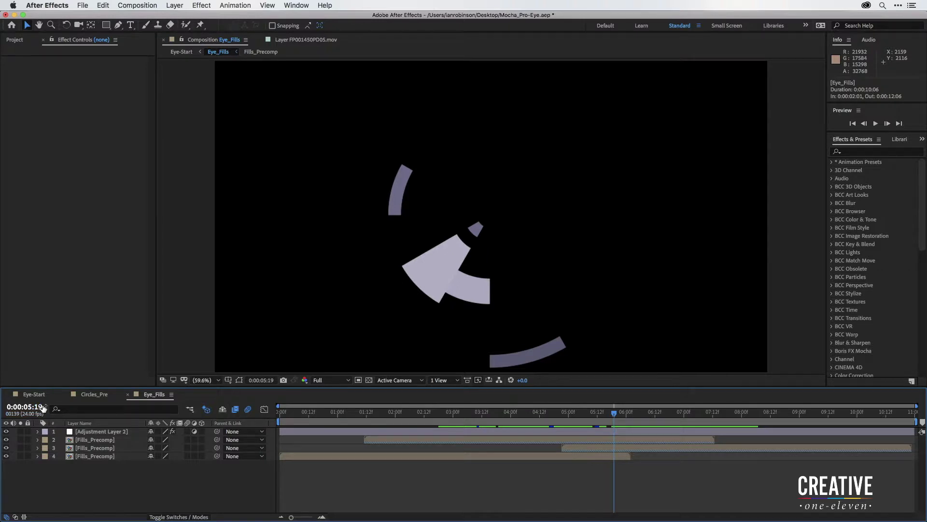
{"action": "left_click", "coordinate": [34, 394]}
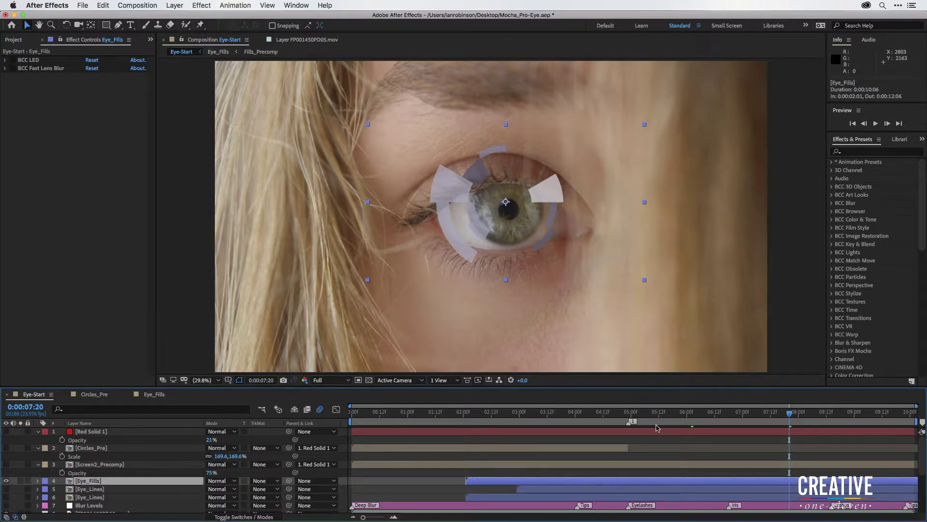
Step: At marker 1 (0:00:04:23), center the Eye_Fills layer on the pupil and set its scale to 51%
{"action": "key", "text": "1"}
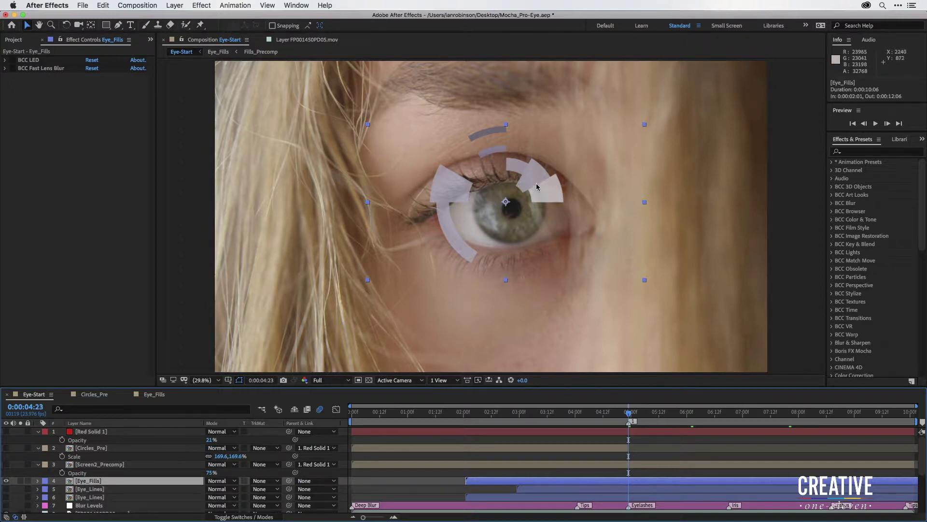
{"action": "left_click_drag", "start_coordinate": [535, 182], "coordinate": [541, 190]}
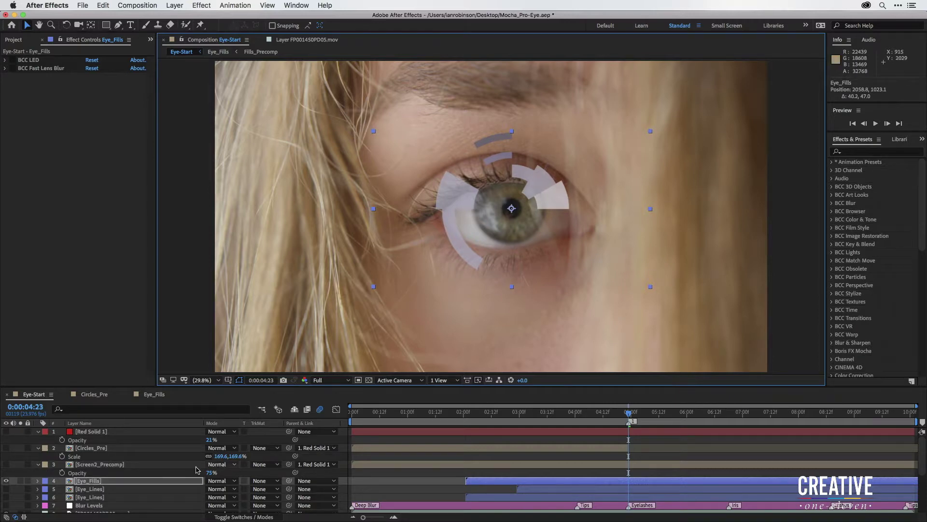
{"action": "left_click", "coordinate": [87, 483]}
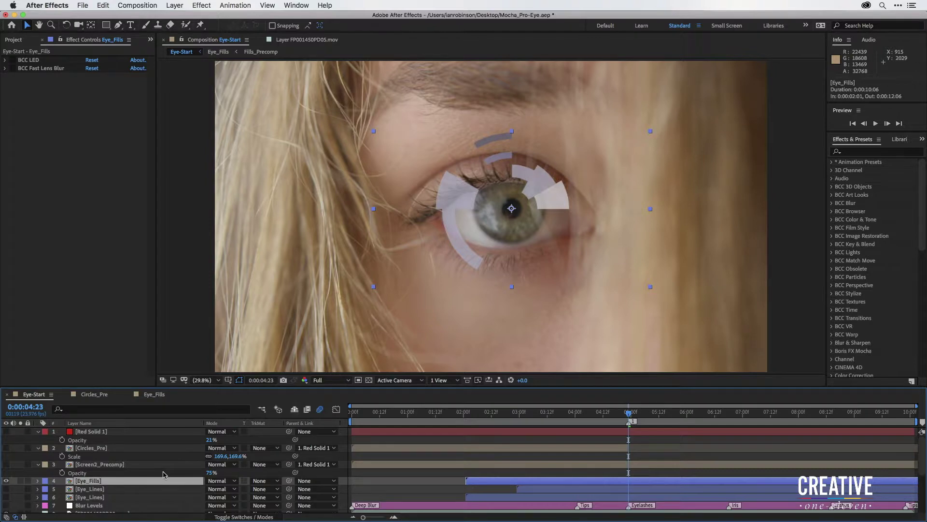
{"action": "key", "text": "s"}
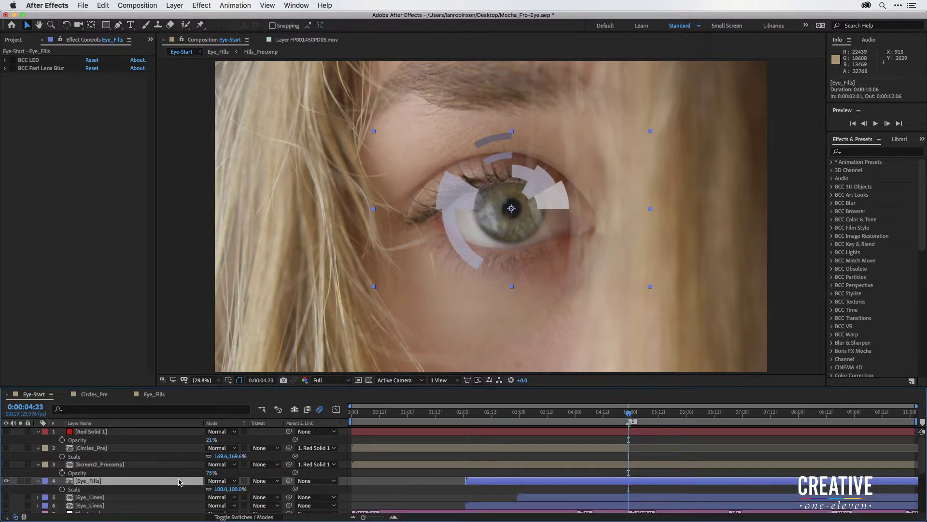
{"action": "left_click_drag", "start_coordinate": [220, 489], "coordinate": [204, 496]}
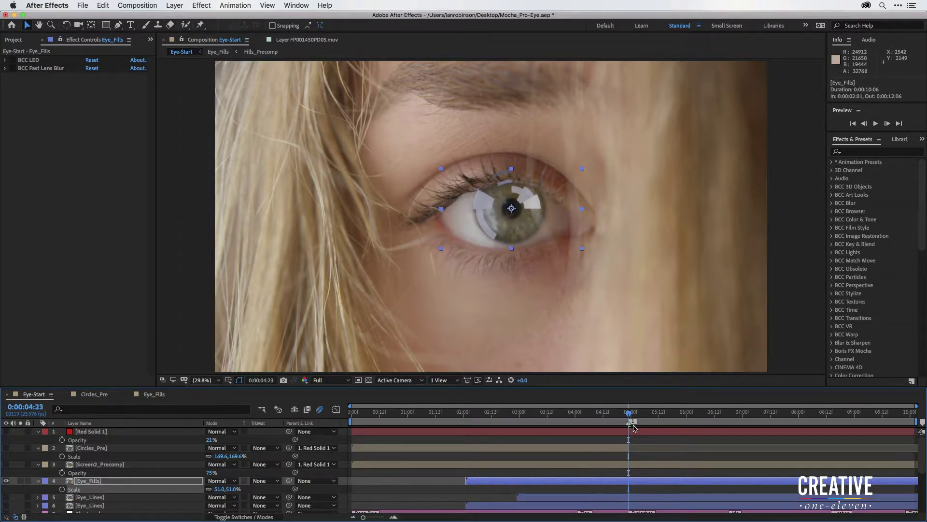
Step: Parent the Eye_Fills layer to Red Solid 1 and scrub to 0:00:08:03 to check that it follows the iris
{"action": "mouse_move", "coordinate": [635, 418]}
{"action": "left_mouse_down"}
{"action": "mouse_move", "coordinate": [644, 418]}
{"action": "mouse_move", "coordinate": [629, 416]}
{"action": "left_mouse_up"}
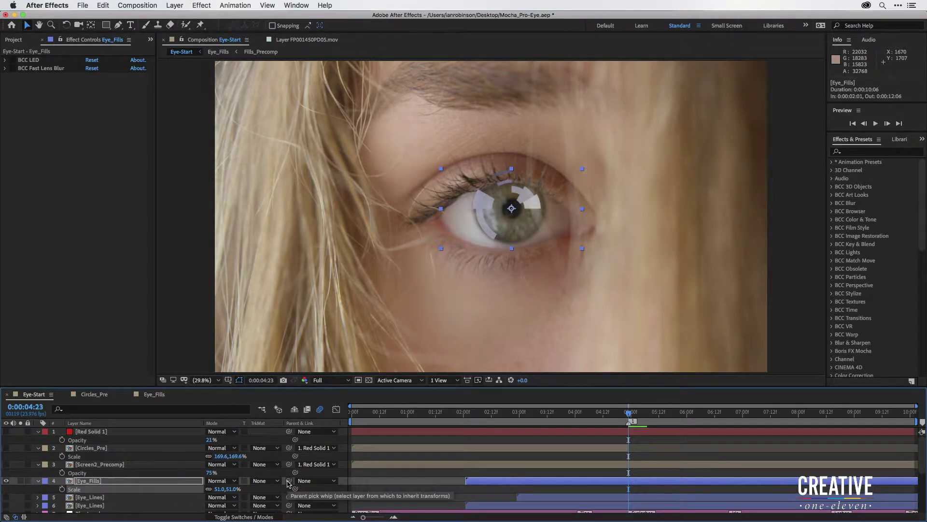
{"action": "left_click", "coordinate": [311, 482]}
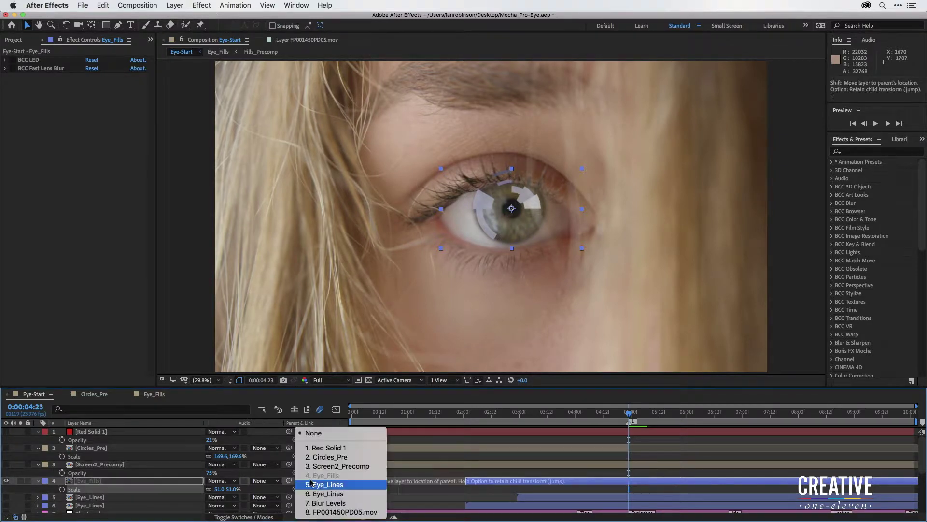
{"action": "left_click", "coordinate": [314, 448]}
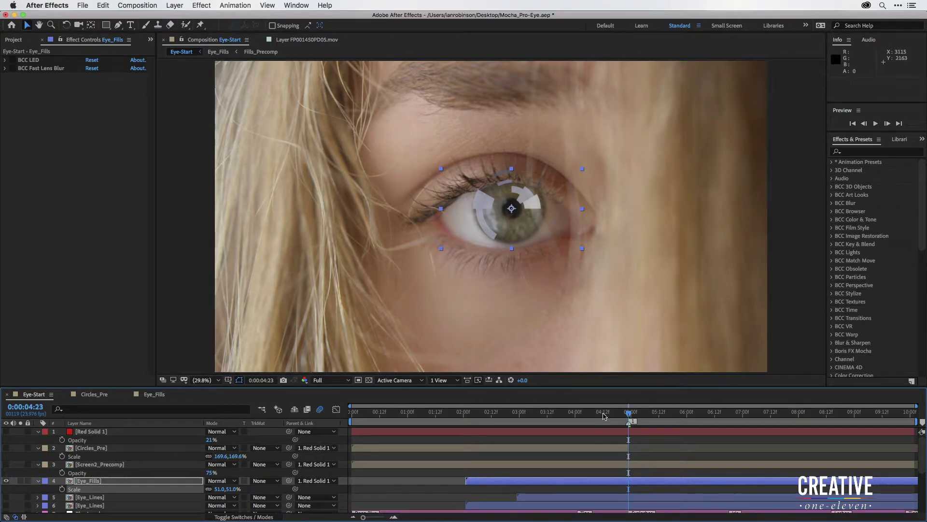
{"action": "left_click_drag", "start_coordinate": [603, 413], "coordinate": [805, 438]}
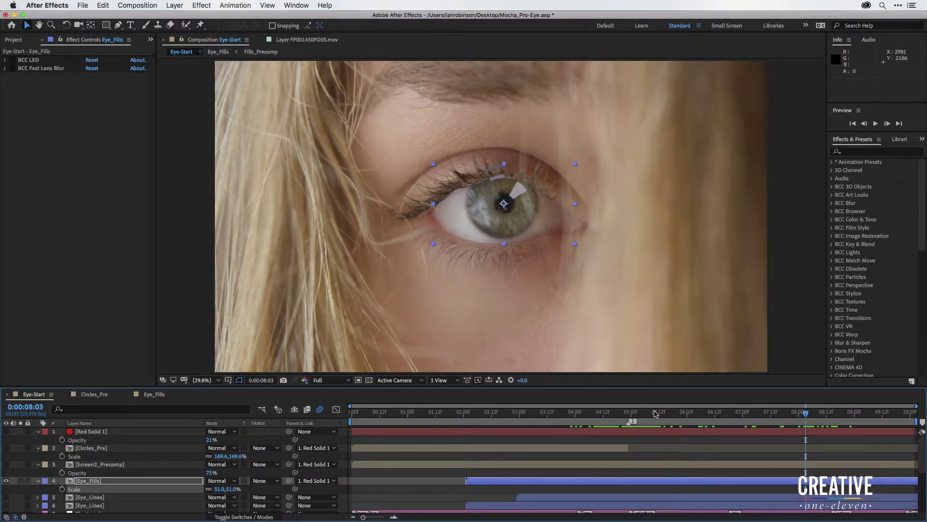
Step: At marker 1 (0:00:04:23), hide the Eye_Fills layer and show the Eye_Lines layer directly below it
{"action": "key", "text": "1"}
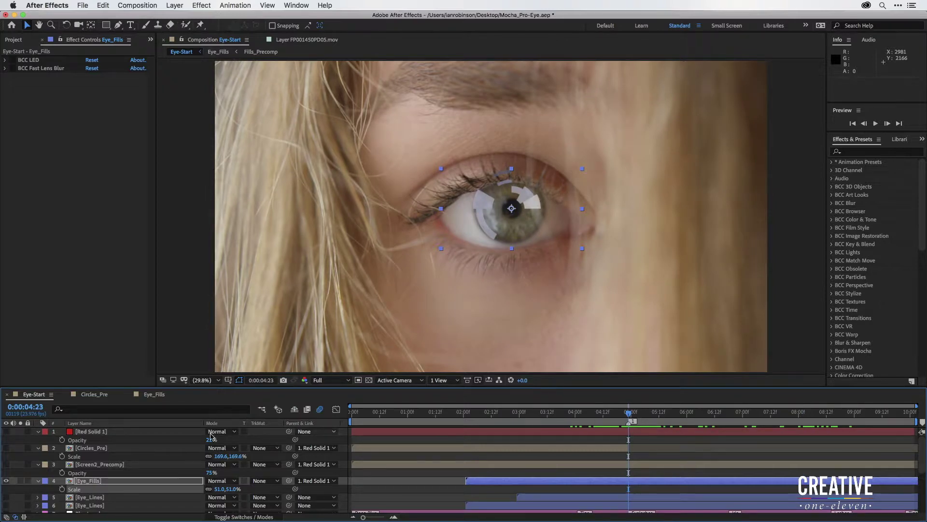
{"action": "left_click", "coordinate": [6, 480]}
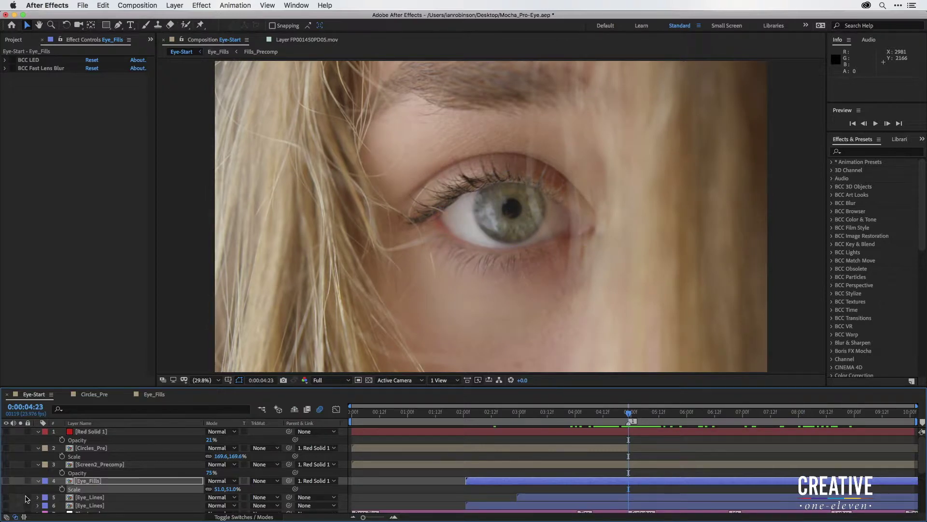
{"action": "left_click", "coordinate": [6, 497]}
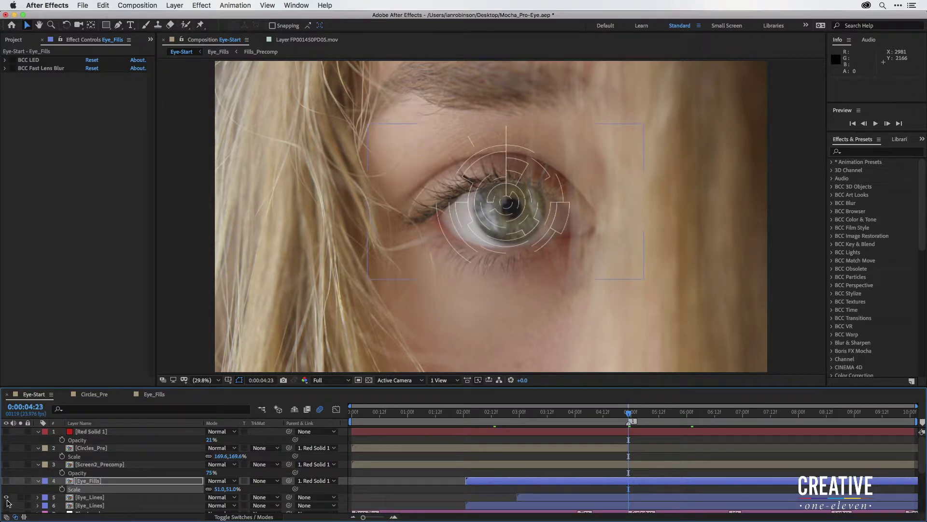
Step: Center the visible Eye_Lines layer on the pupil and set its scale to 60%
{"action": "left_click", "coordinate": [99, 498]}
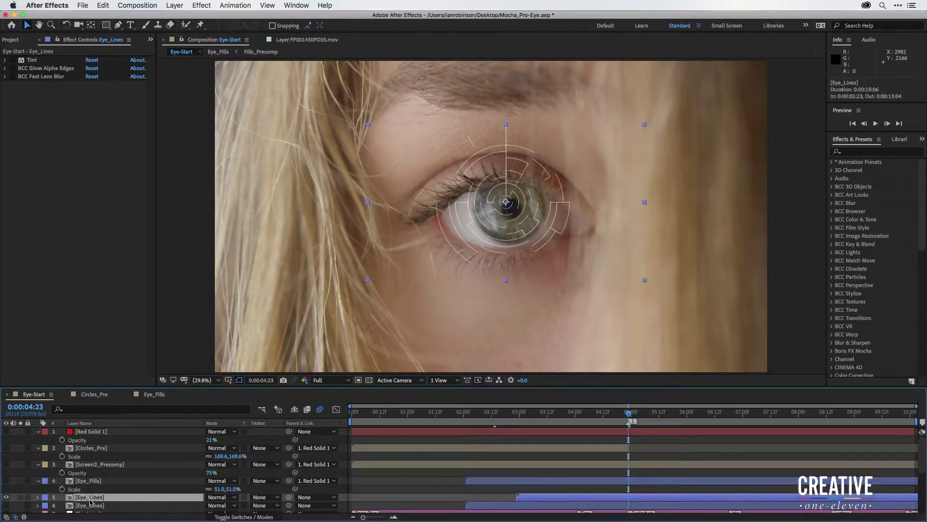
{"action": "left_click_drag", "start_coordinate": [512, 186], "coordinate": [518, 193]}
{"action": "key", "text": "s"}
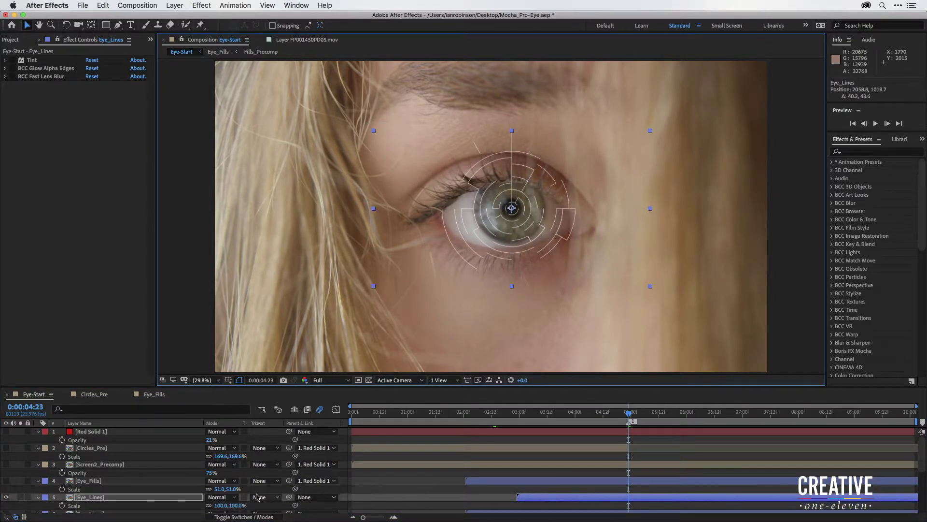
{"action": "left_click", "coordinate": [222, 506]}
{"action": "type", "text": "60"}
{"action": "key", "text": "Return"}
Step: Show the second Eye_Lines layer, center it on the pupil and set its scale to 30%
{"action": "scroll", "coordinate": [97, 507], "scroll_direction": "down", "scroll_amount": 1}
{"action": "left_click", "coordinate": [97, 505]}
{"action": "left_click", "coordinate": [6, 506]}
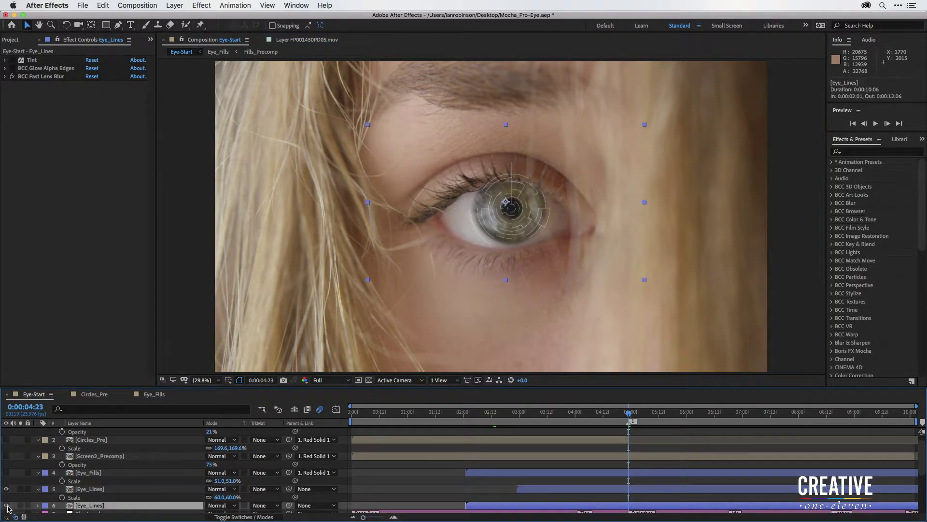
{"action": "key", "text": "s"}
{"action": "left_click", "coordinate": [222, 508]}
{"action": "type", "text": "30"}
{"action": "key", "text": "Return"}
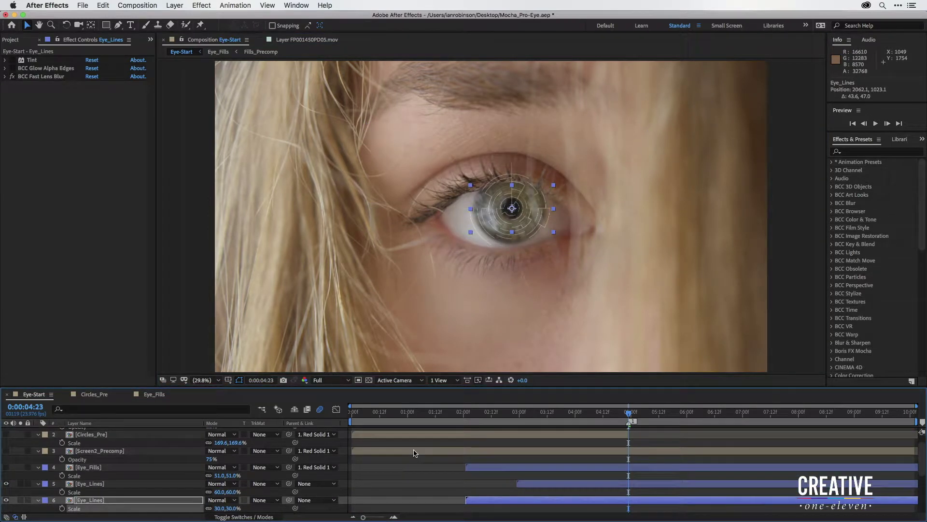
Step: Parent both Eye_Lines layers to Red Solid 1
{"action": "left_click", "coordinate": [95, 484]}
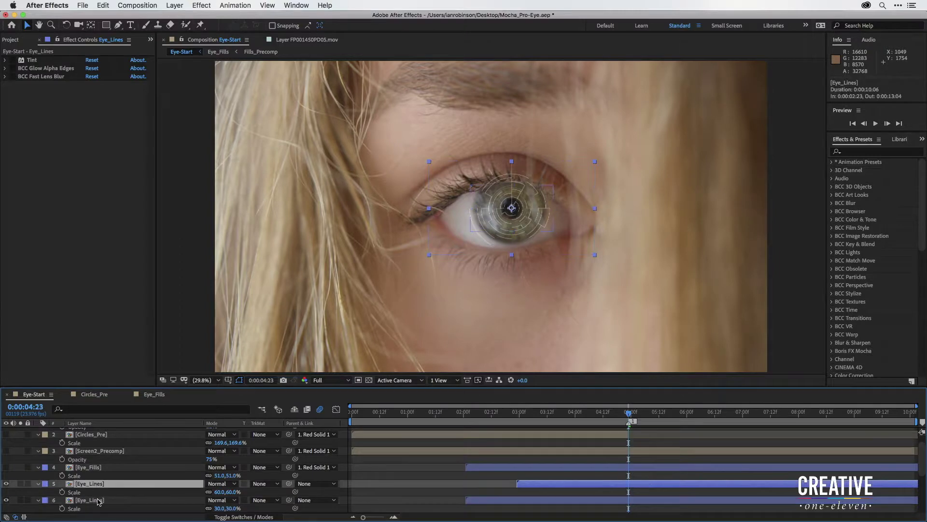
{"action": "left_click", "coordinate": [93, 501], "text": "shift"}
{"action": "left_click", "coordinate": [312, 484]}
{"action": "left_click", "coordinate": [325, 447]}
Step: Preview the tracked lines, show the Eye_Fills layer again and scrub to 0:00:07:19 to check the combined graphics
{"action": "key", "text": "space"}
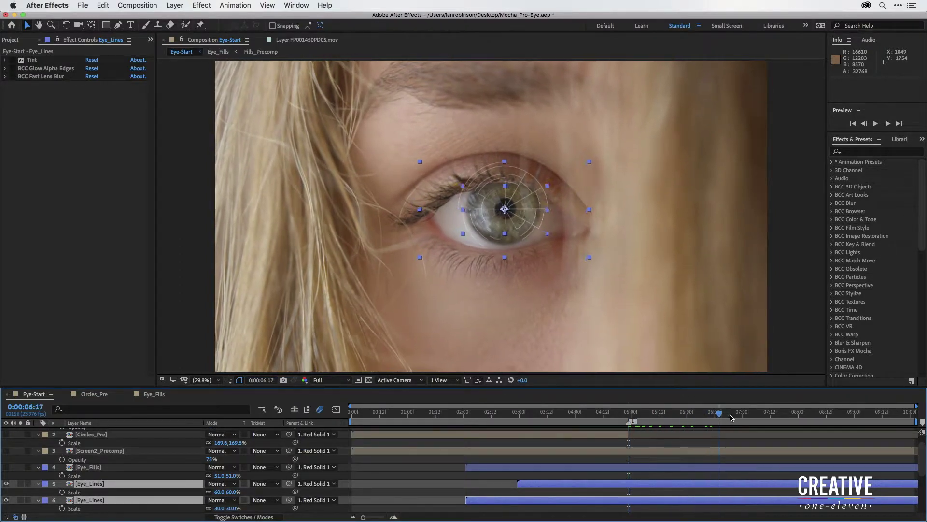
{"action": "left_click_drag", "start_coordinate": [807, 412], "coordinate": [709, 403]}
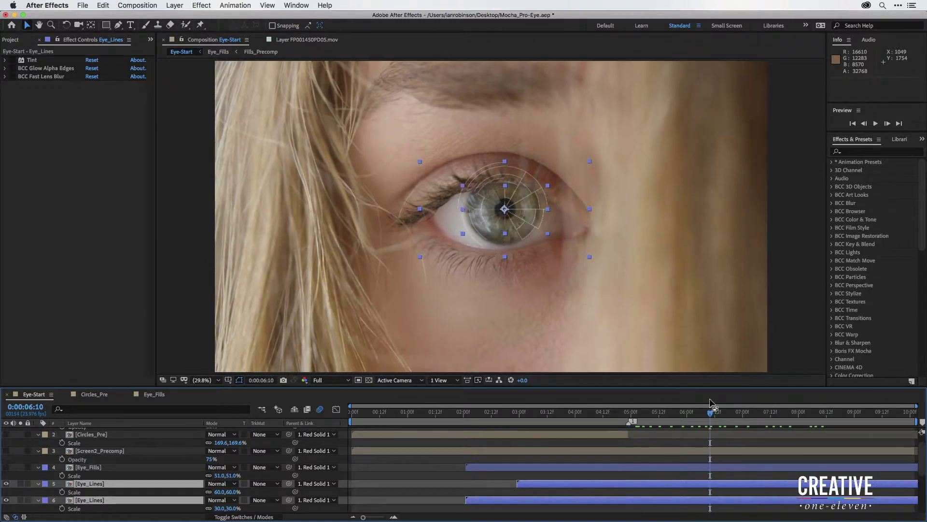
{"action": "left_click", "coordinate": [6, 467]}
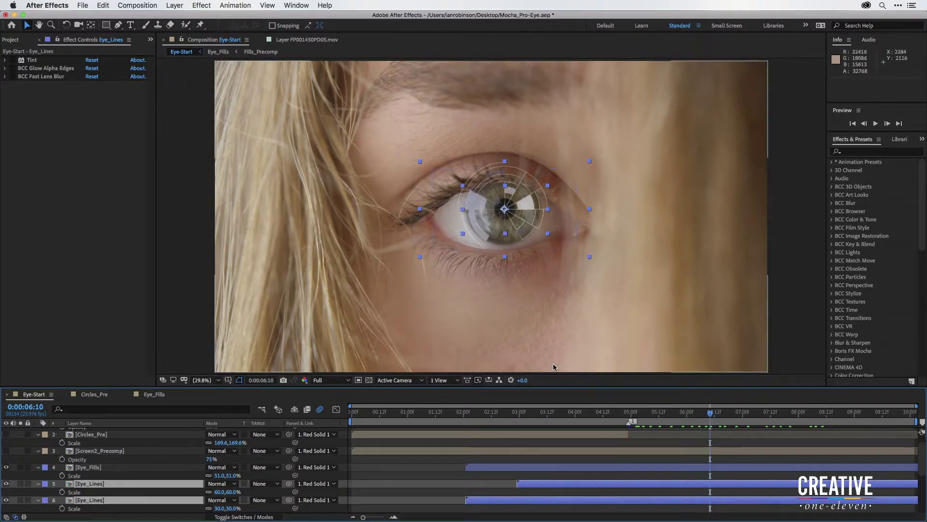
{"action": "left_click_drag", "start_coordinate": [710, 413], "coordinate": [787, 414]}
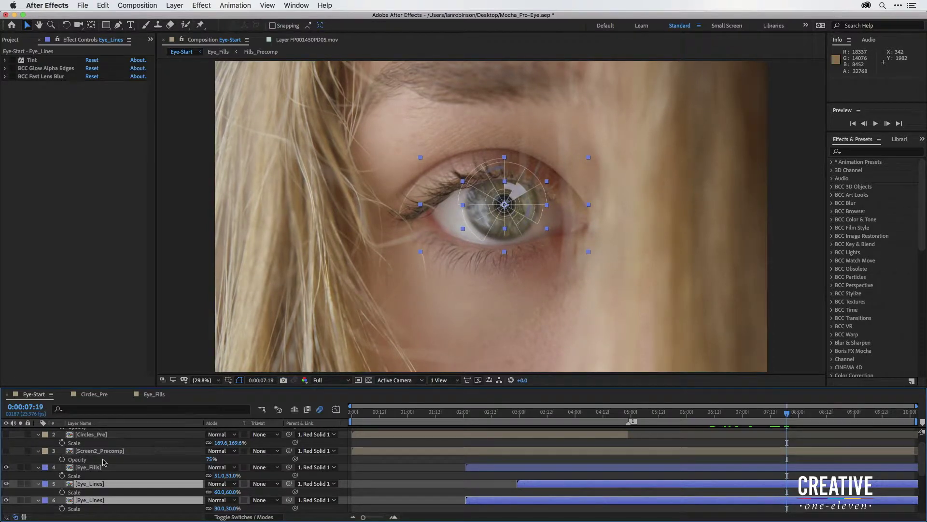
Step: Duplicate the FP001450PD05.mov footage layer
{"action": "left_click", "coordinate": [45, 476]}
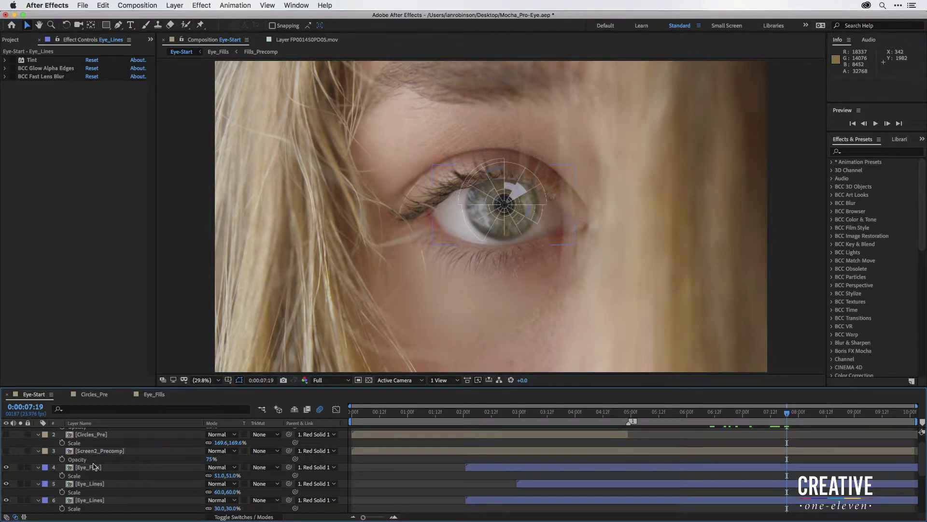
{"action": "scroll", "coordinate": [94, 466], "scroll_direction": "down", "scroll_amount": 3}
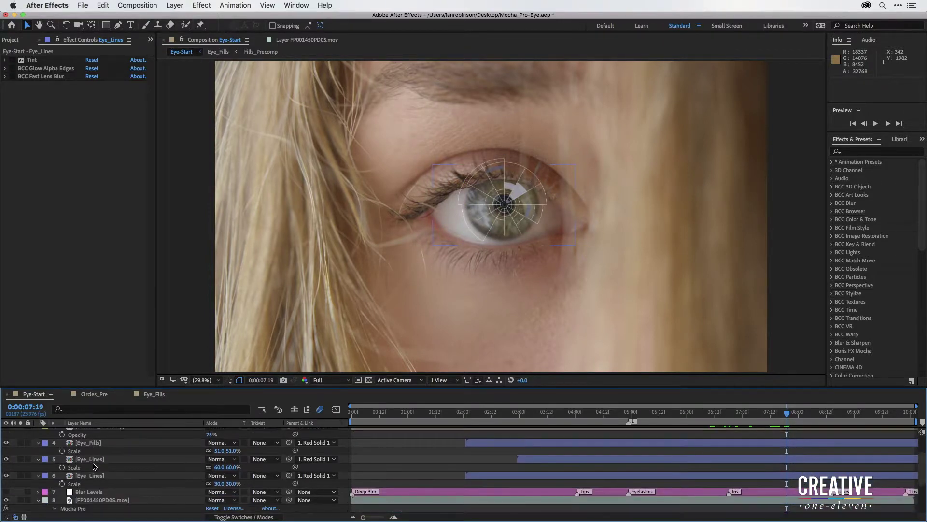
{"action": "left_click", "coordinate": [95, 500]}
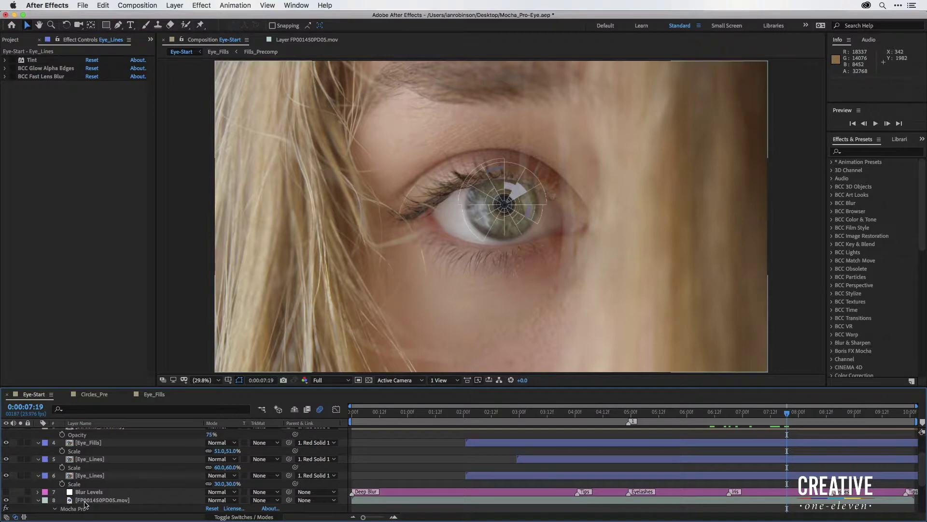
{"action": "left_click", "coordinate": [137, 500]}
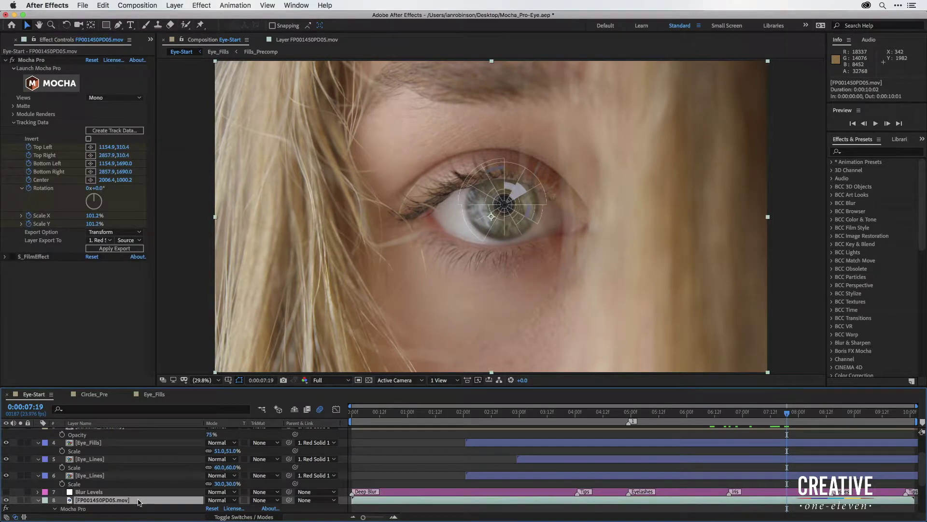
{"action": "key", "text": "super+d"}
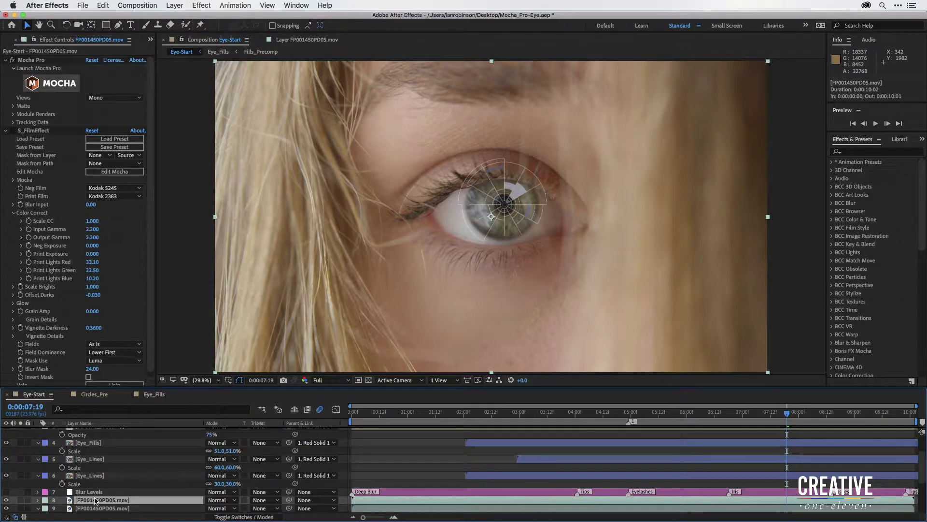
Step: Delete the S_FilmEffect effect from the duplicated footage layer, keeping only Mocha Pro
{"action": "left_click", "coordinate": [33, 137]}
{"action": "left_click", "coordinate": [32, 132]}
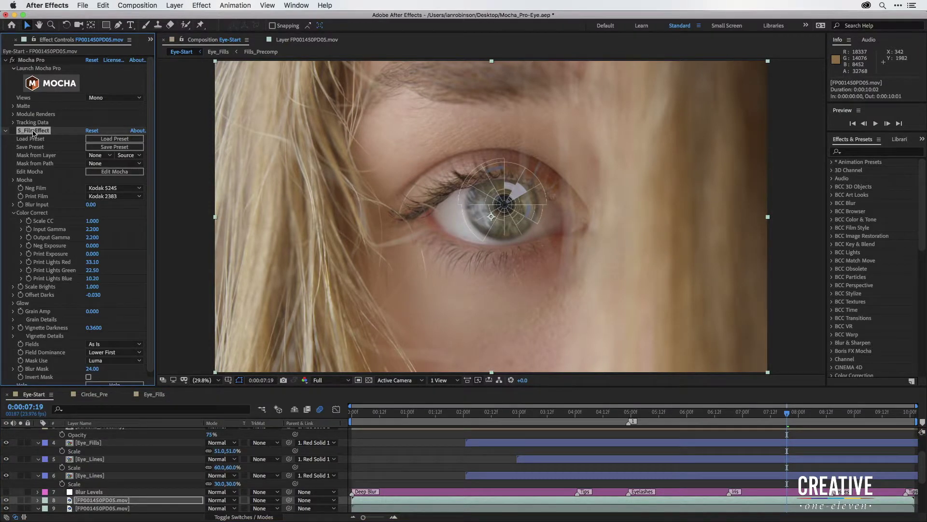
{"action": "key", "text": "Delete"}
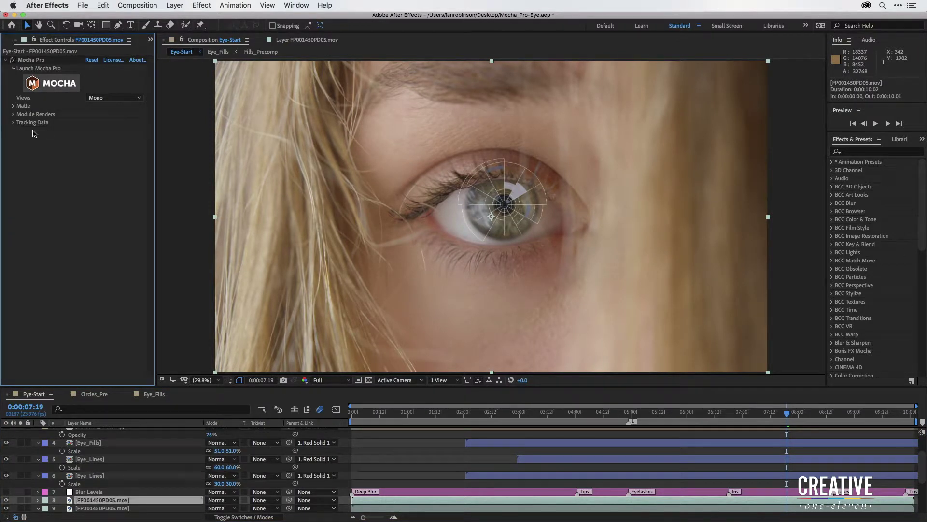
Step: Turn on View Matte in the duplicate's Mocha Pro effect and leave only Iris Matte among its visible layers
{"action": "left_click", "coordinate": [13, 107]}
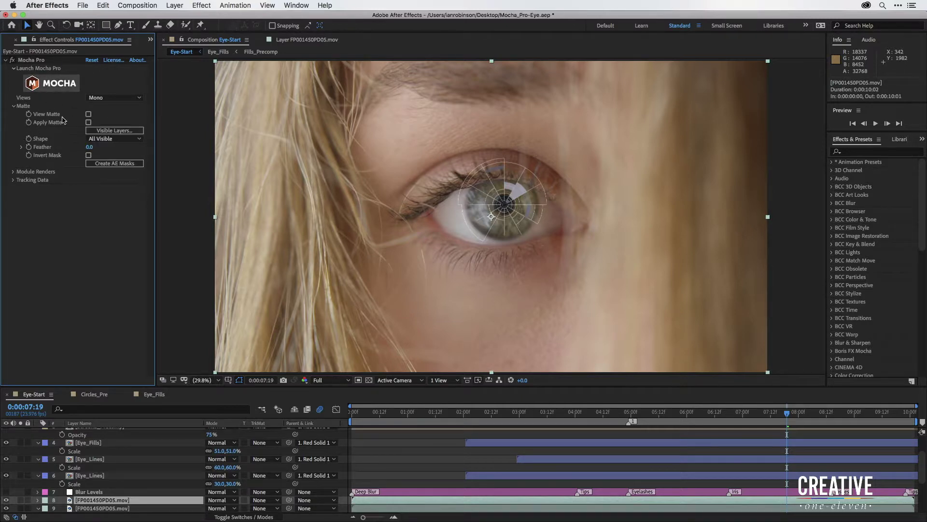
{"action": "left_click", "coordinate": [88, 114]}
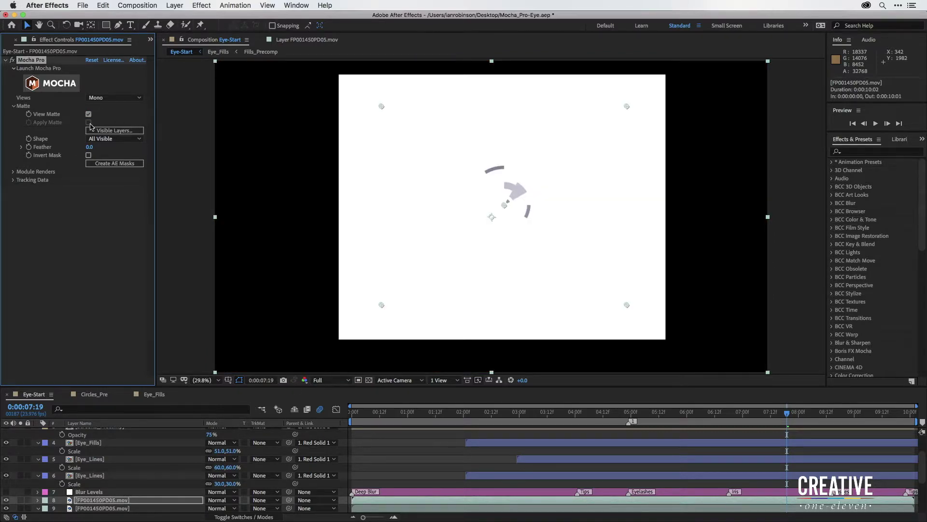
{"action": "left_click", "coordinate": [121, 134]}
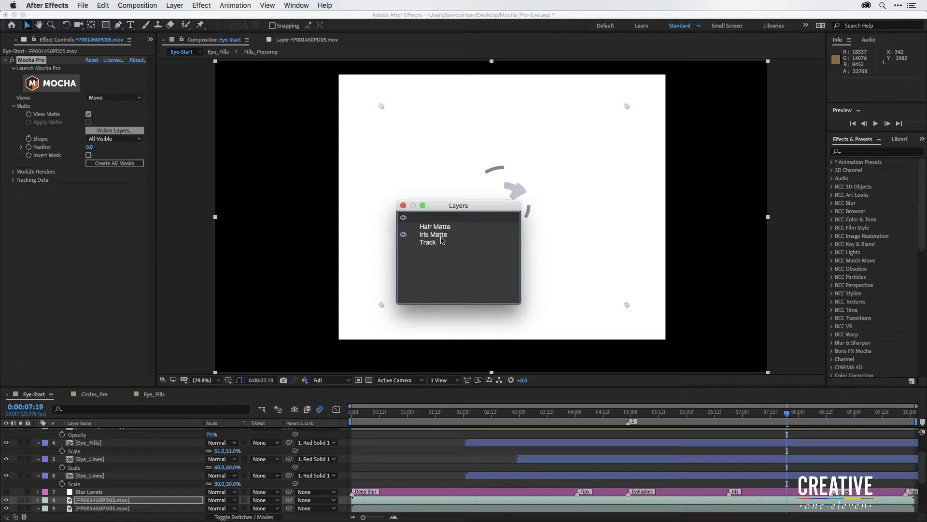
{"action": "left_click", "coordinate": [403, 206]}
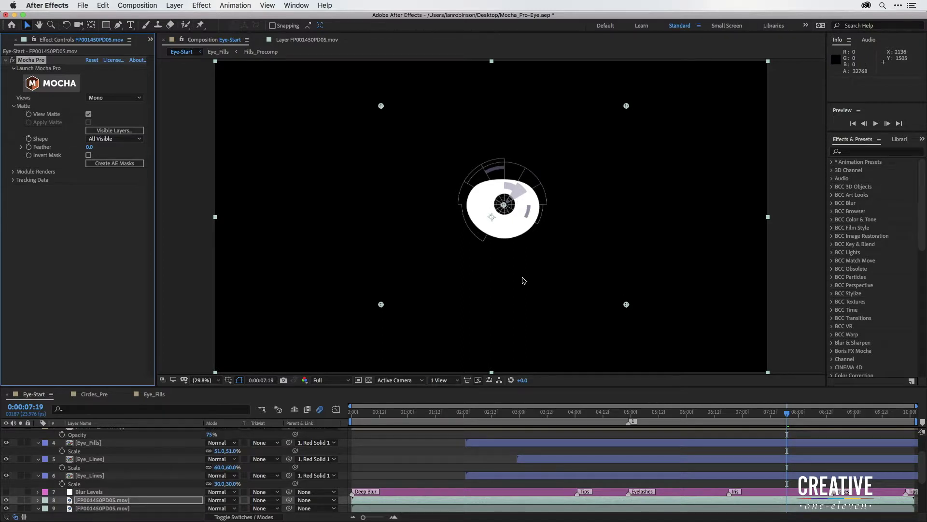
Step: Move the matte footage directly above the 30% Eye_Lines layer and set it as that layer's luma matte
{"action": "left_click", "coordinate": [106, 500]}
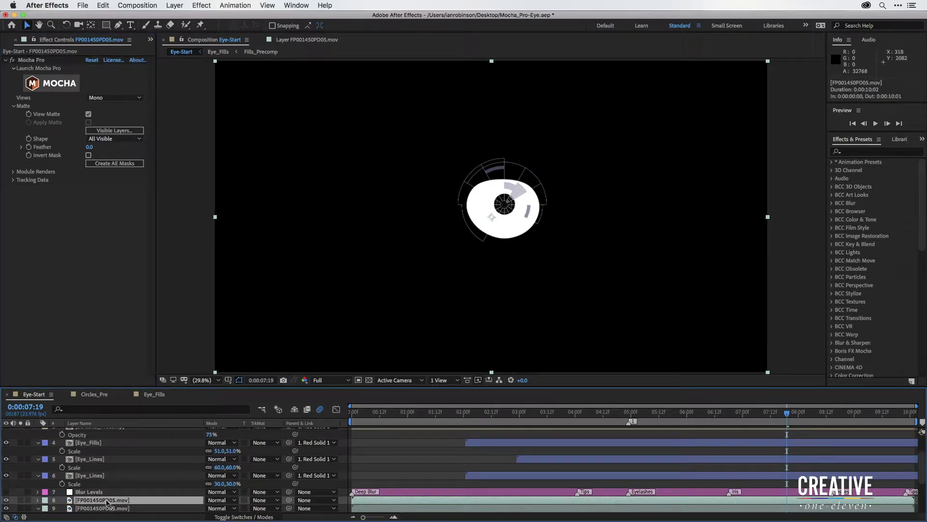
{"action": "left_click_drag", "start_coordinate": [106, 502], "coordinate": [84, 478]}
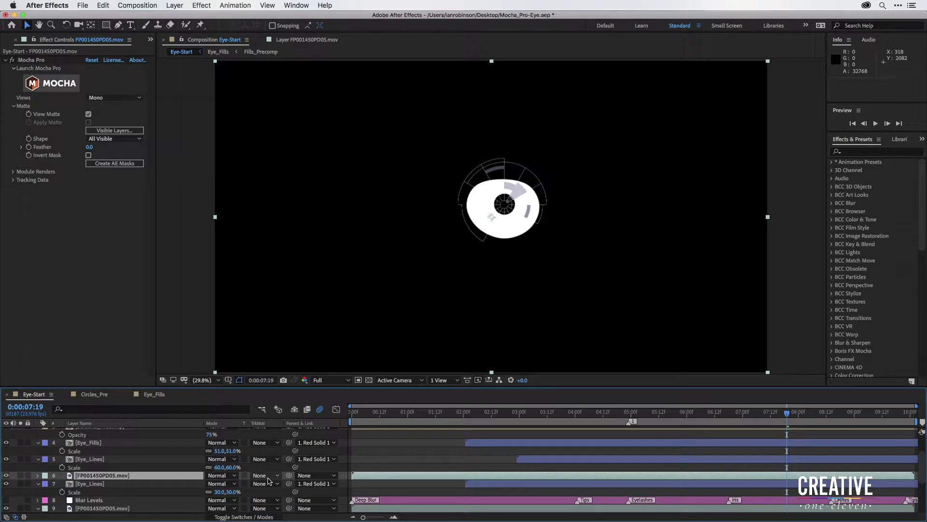
{"action": "left_click", "coordinate": [255, 518]}
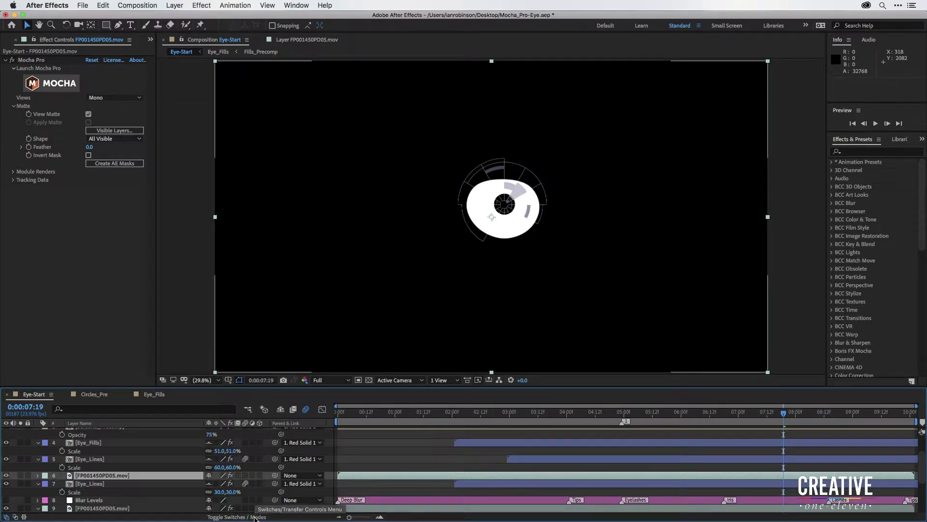
{"action": "left_click", "coordinate": [244, 517]}
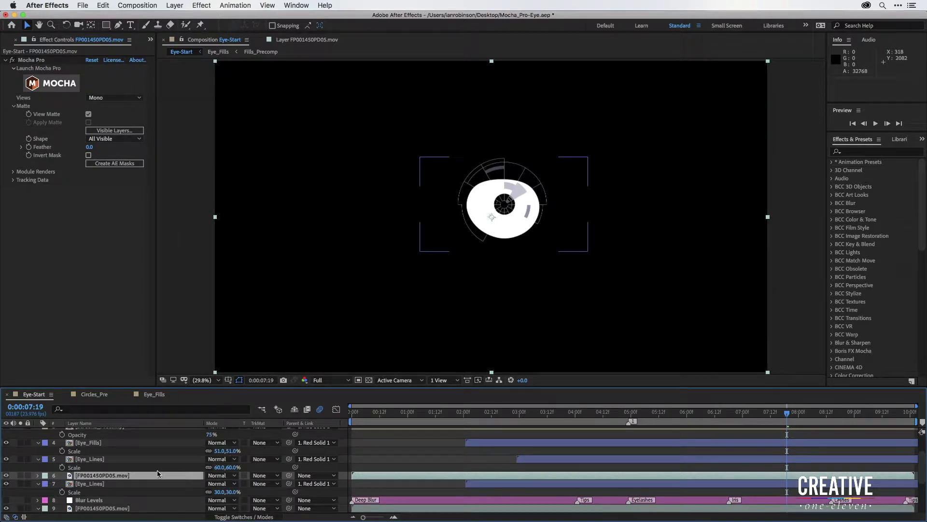
{"action": "left_click", "coordinate": [97, 485]}
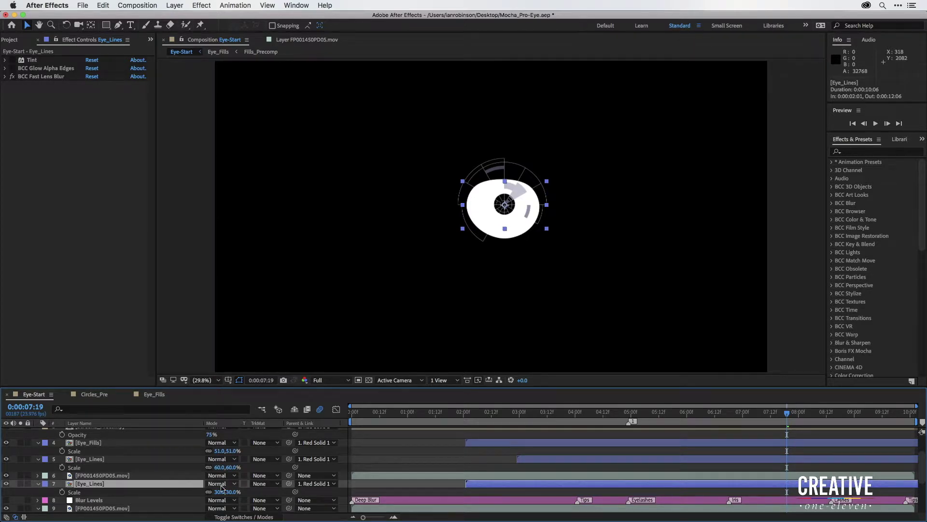
{"action": "left_click", "coordinate": [260, 484]}
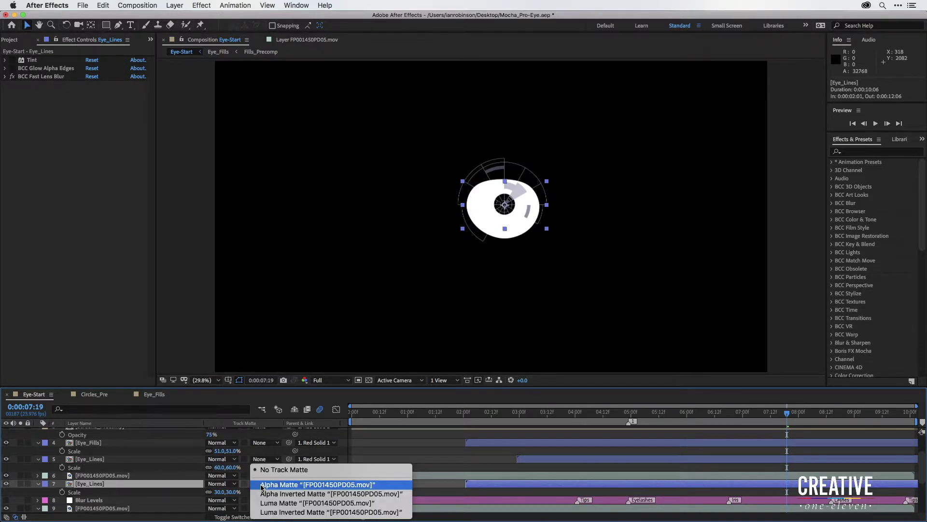
{"action": "left_click", "coordinate": [269, 504]}
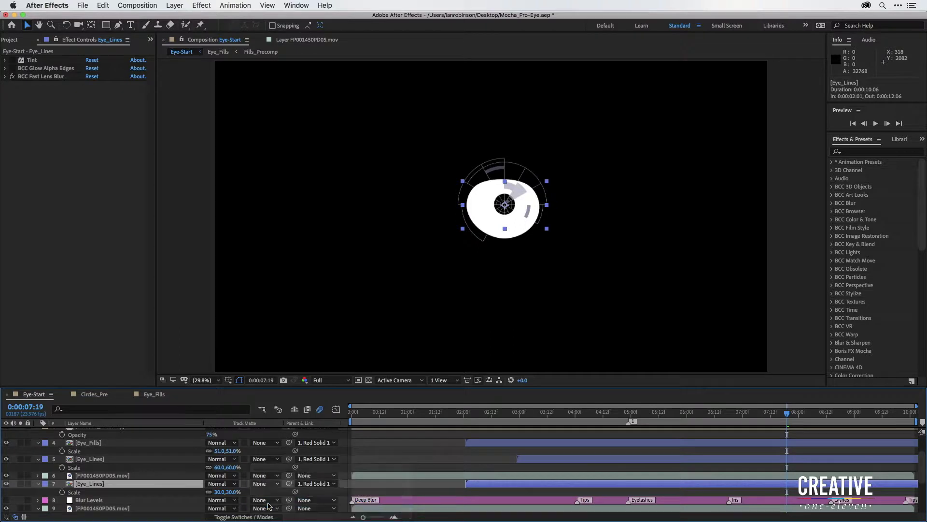
Step: Duplicate the matte footage, place the copy above the 60% Eye_Lines layer and set it as that layer's luma matte
{"action": "left_click", "coordinate": [124, 476]}
{"action": "key", "text": "super+d"}
{"action": "left_click_drag", "start_coordinate": [106, 477], "coordinate": [100, 457]}
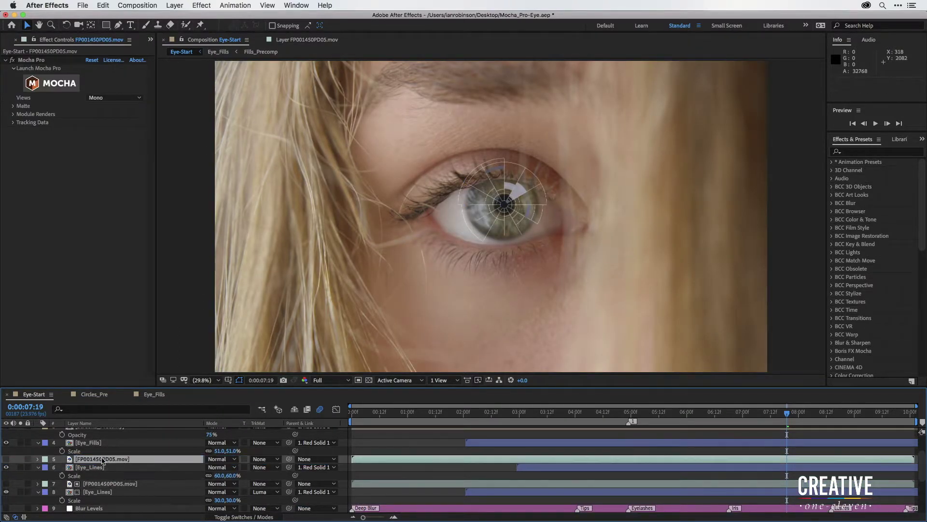
{"action": "left_click", "coordinate": [83, 468]}
{"action": "left_click", "coordinate": [266, 467]}
{"action": "left_click", "coordinate": [309, 499]}
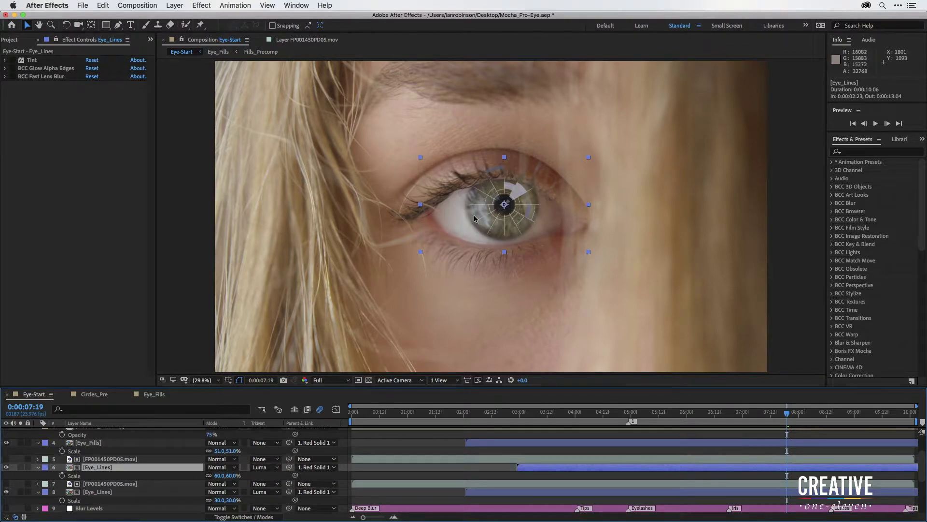
Step: Place another matte footage copy above Eye_Fills as its luma matte, and scrub to 0:00:07:04 to check the masked graphics
{"action": "left_click", "coordinate": [103, 460]}
{"action": "left_click_drag", "start_coordinate": [103, 459], "coordinate": [103, 443]}
{"action": "left_click", "coordinate": [266, 451]}
{"action": "left_click", "coordinate": [309, 483]}
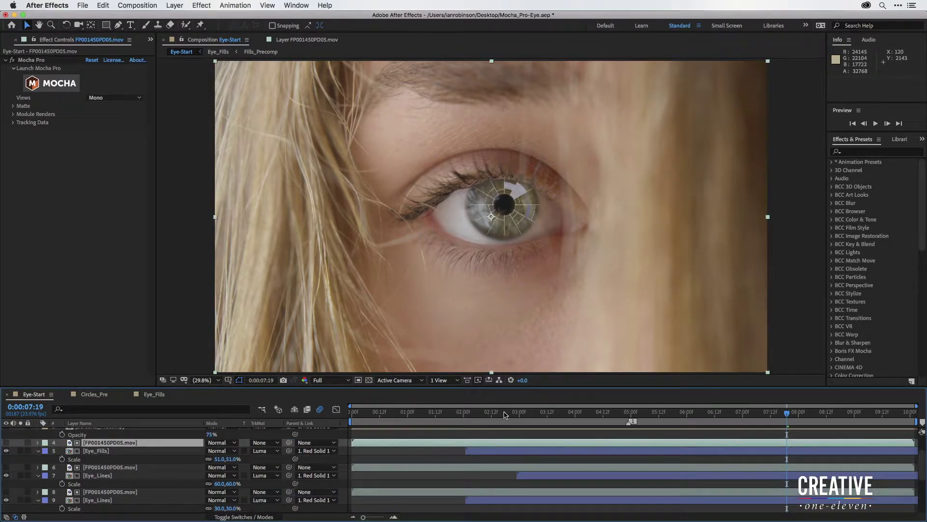
{"action": "left_click", "coordinate": [644, 413]}
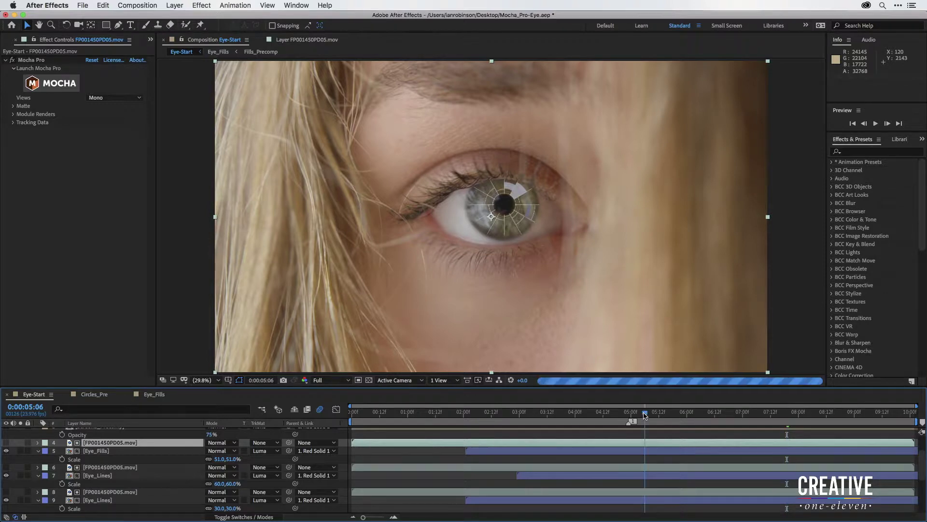
{"action": "left_click_drag", "start_coordinate": [644, 415], "coordinate": [751, 404]}
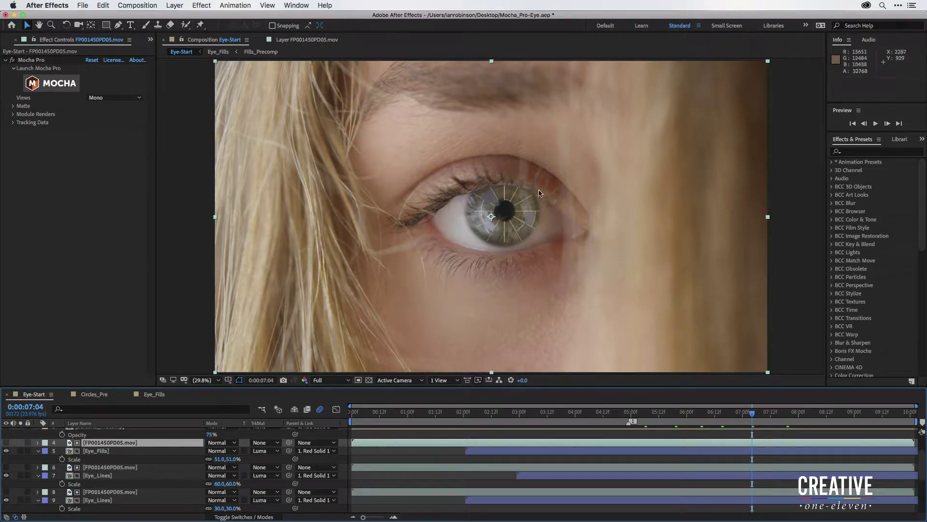
Step: At 0:00:06:15, set the Mocha Pro matte feather to 15 on the matte footage directly above Eye_Fills
{"action": "left_click", "coordinate": [722, 416]}
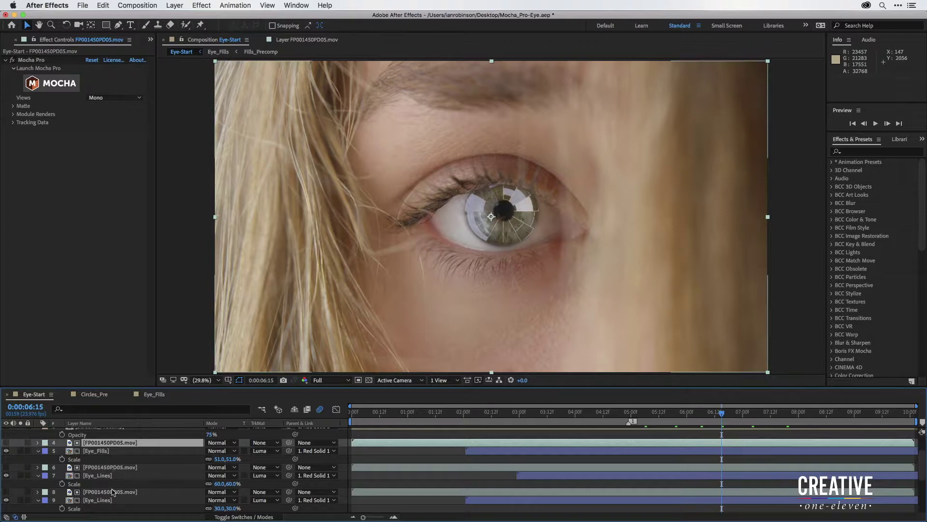
{"action": "left_click", "coordinate": [99, 452]}
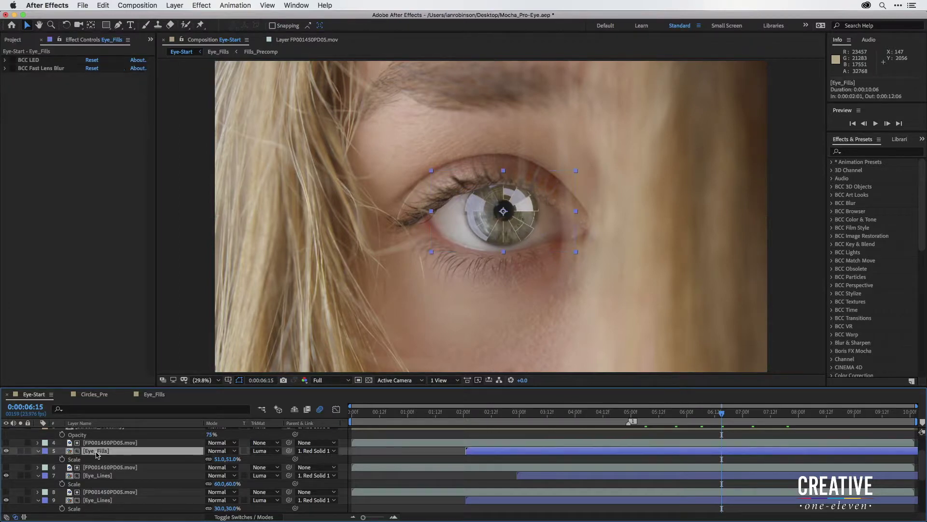
{"action": "left_click", "coordinate": [7, 451]}
{"action": "left_click", "coordinate": [7, 451]}
{"action": "left_click", "coordinate": [92, 445]}
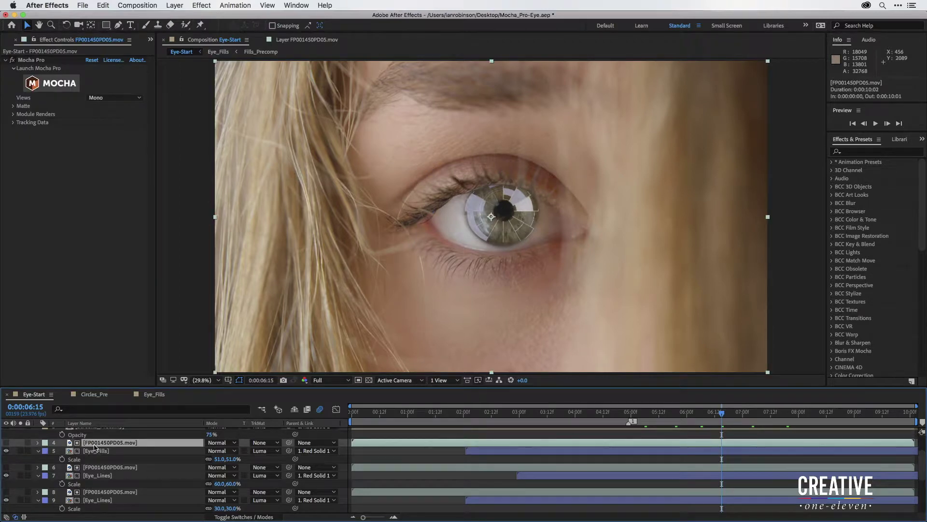
{"action": "left_click", "coordinate": [14, 107]}
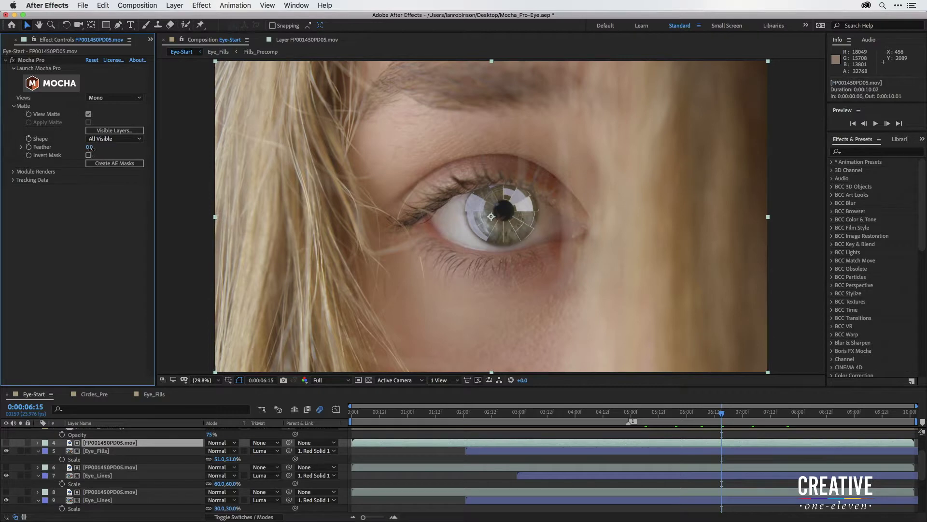
{"action": "mouse_move", "coordinate": [89, 147]}
{"action": "left_mouse_down"}
{"action": "mouse_move", "coordinate": [123, 147]}
{"action": "mouse_move", "coordinate": [102, 153]}
{"action": "left_mouse_up"}
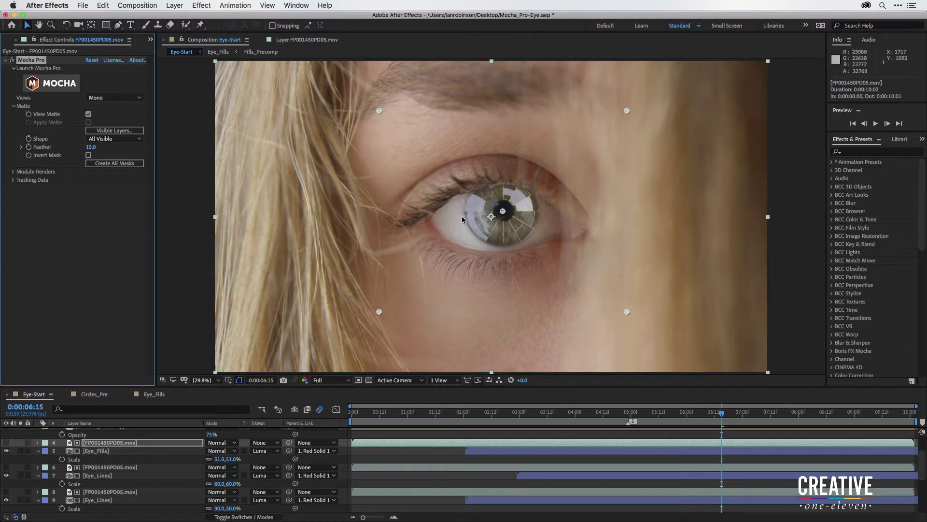
Step: Set the Mocha Pro matte feather to 15 on the matte footage copies above both Eye_Lines layers
{"action": "left_click", "coordinate": [109, 467]}
{"action": "left_click", "coordinate": [90, 147]}
{"action": "type", "text": "10"}
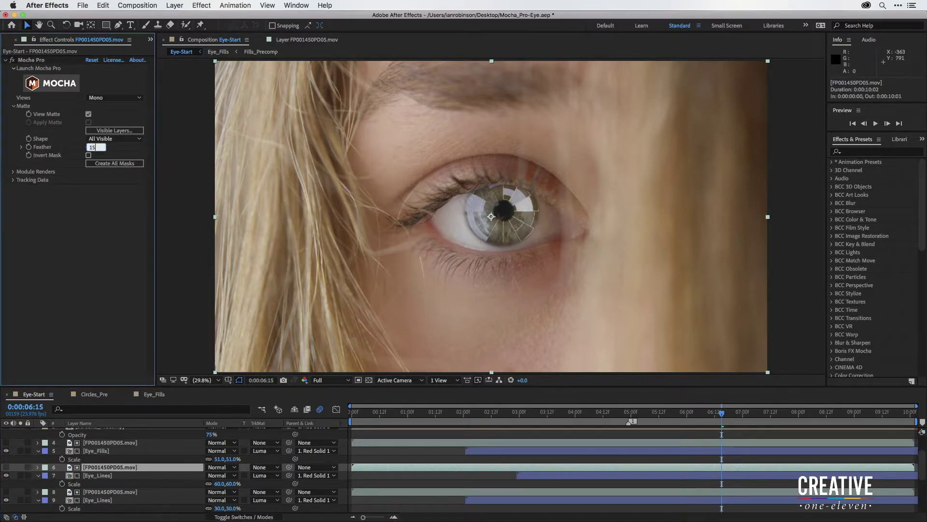
{"action": "key", "text": "Return"}
{"action": "left_click", "coordinate": [97, 492]}
{"action": "left_click", "coordinate": [90, 147]}
{"action": "type", "text": "15"}
{"action": "key", "text": "Return"}
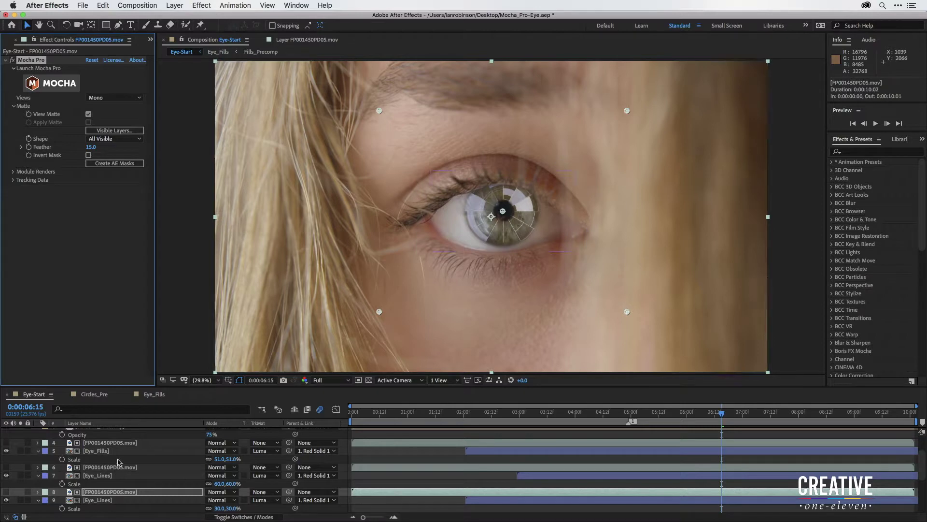
Step: Select the base eye footage in layer 11, collapse its properties and enable its S_FilmEffect
{"action": "scroll", "coordinate": [118, 463], "scroll_direction": "up", "scroll_amount": 4}
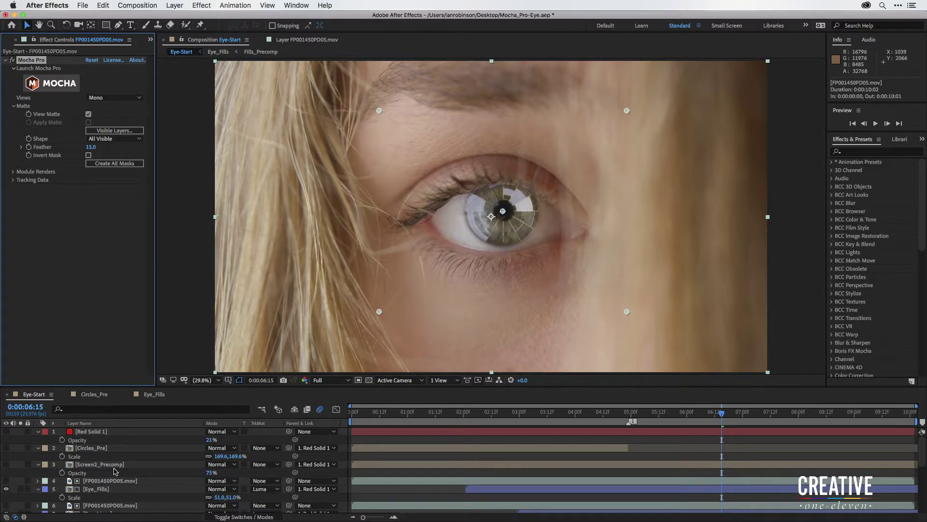
{"action": "scroll", "coordinate": [114, 471], "scroll_direction": "down", "scroll_amount": 10}
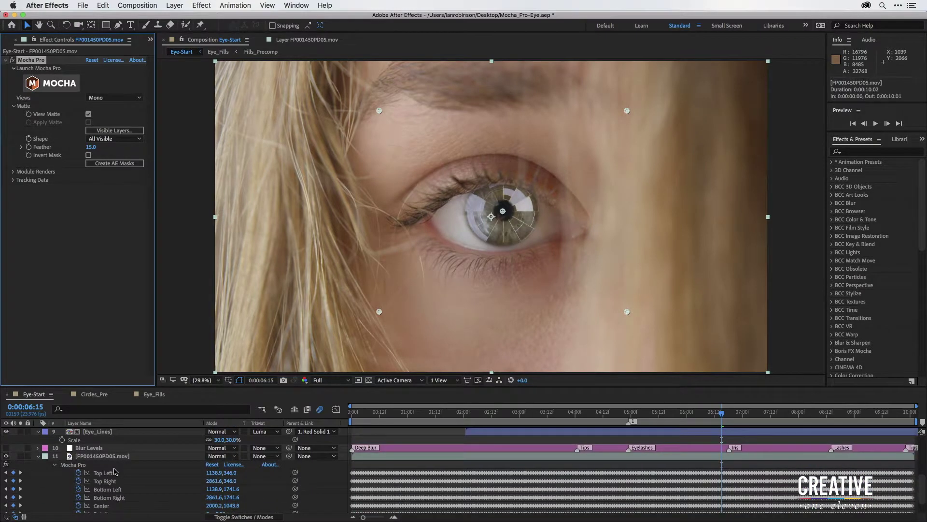
{"action": "left_click", "coordinate": [99, 434]}
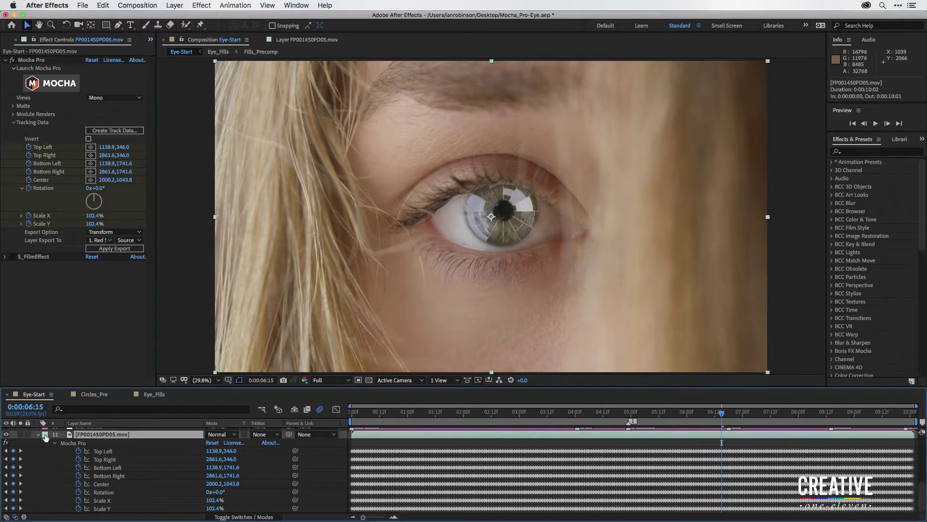
{"action": "left_click", "coordinate": [39, 435]}
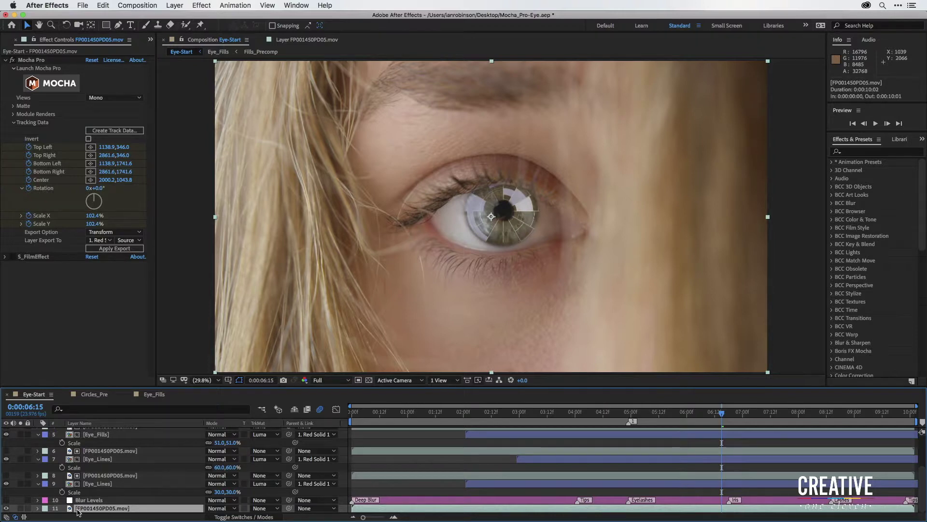
{"action": "left_click", "coordinate": [12, 257]}
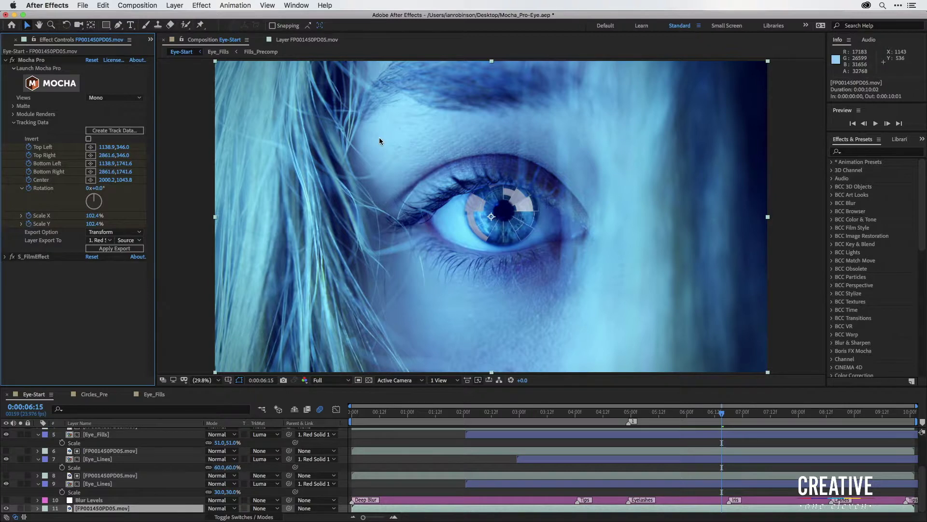
Step: Expand the S_FilmEffect settings, view its Sapphire presets and close the preset browser without loading one
{"action": "left_click", "coordinate": [5, 257]}
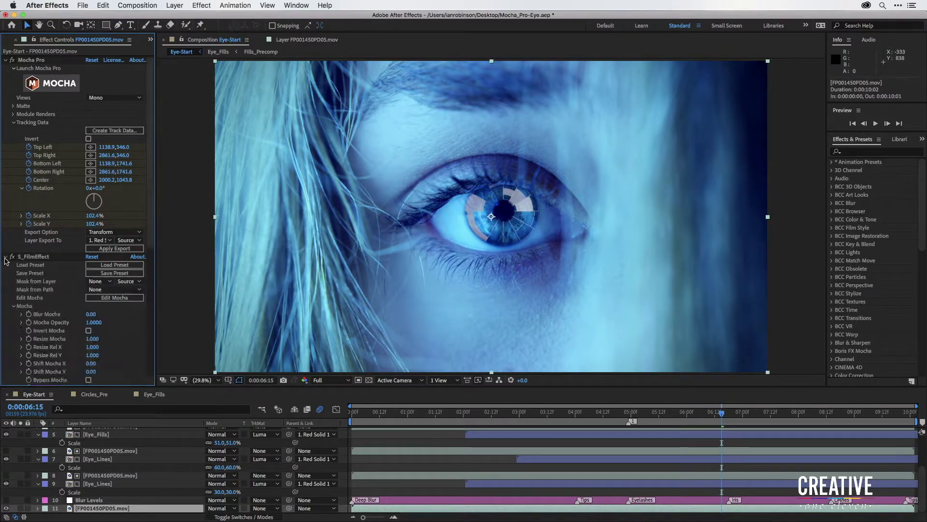
{"action": "scroll", "coordinate": [48, 264], "scroll_direction": "down", "scroll_amount": 5}
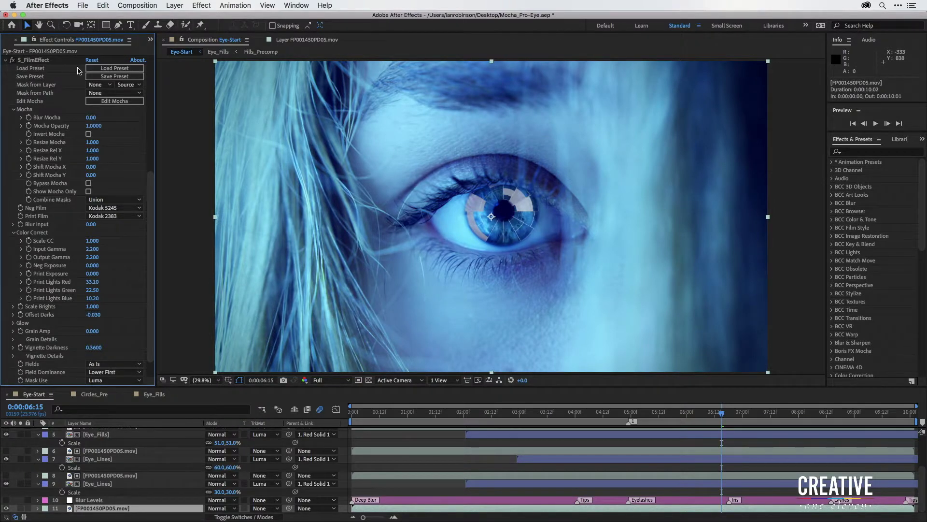
{"action": "left_click", "coordinate": [99, 71]}
{"action": "left_click", "coordinate": [91, 71]}
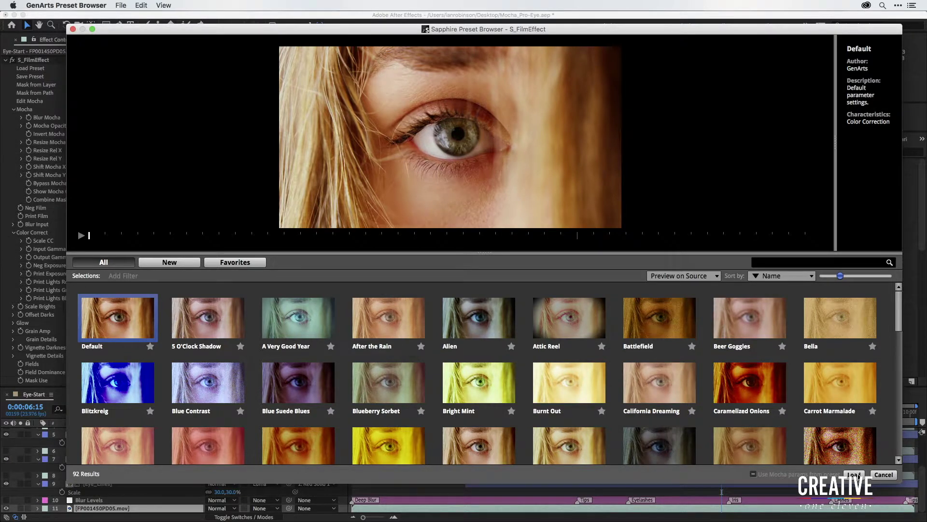
{"action": "left_click", "coordinate": [884, 475]}
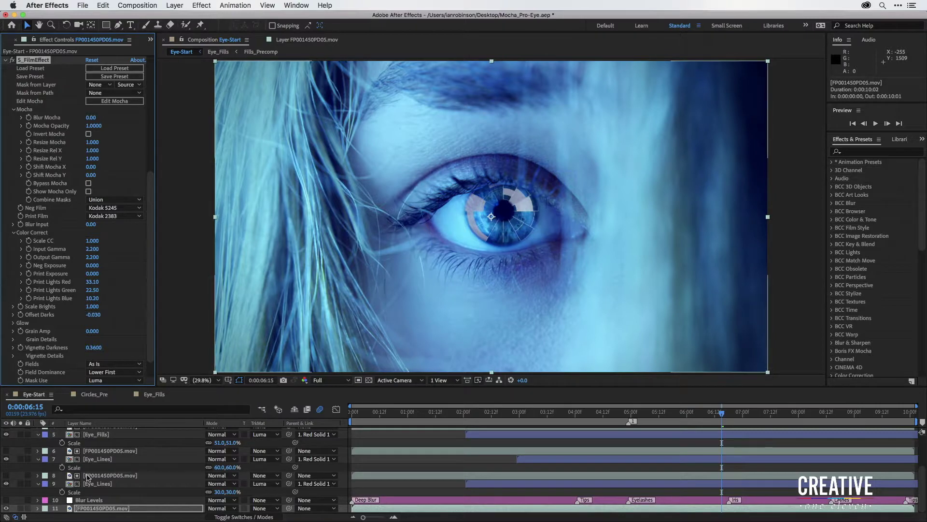
Step: Examine the base footage's S_FilmEffect color, glow and vignette parameters in the timeline, then collapse the layer
{"action": "left_click", "coordinate": [89, 510]}
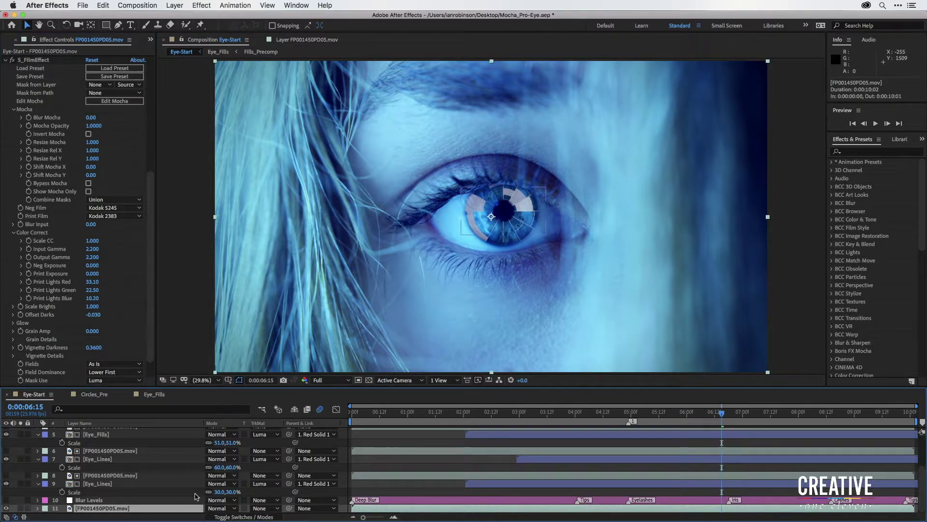
{"action": "key", "text": "e"}
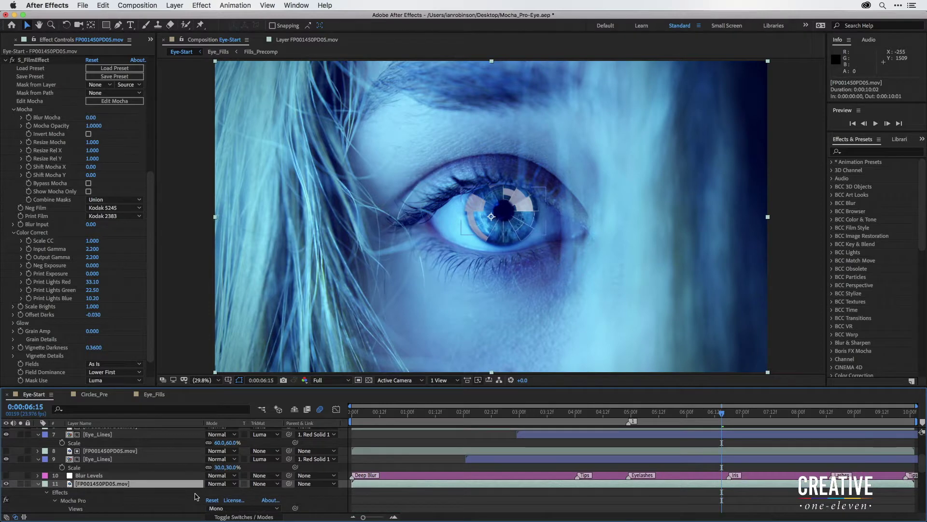
{"action": "scroll", "coordinate": [118, 495], "scroll_direction": "down", "scroll_amount": 5}
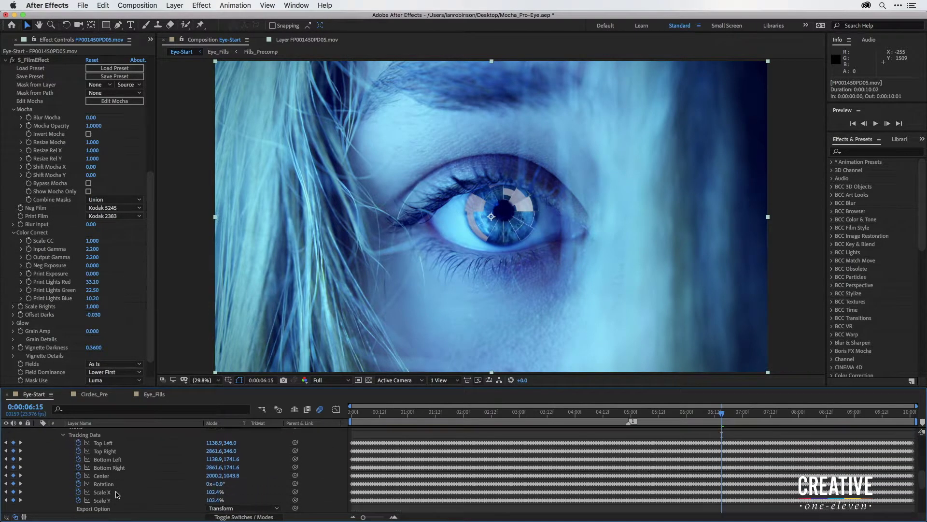
{"action": "scroll", "coordinate": [116, 494], "scroll_direction": "down", "scroll_amount": 10}
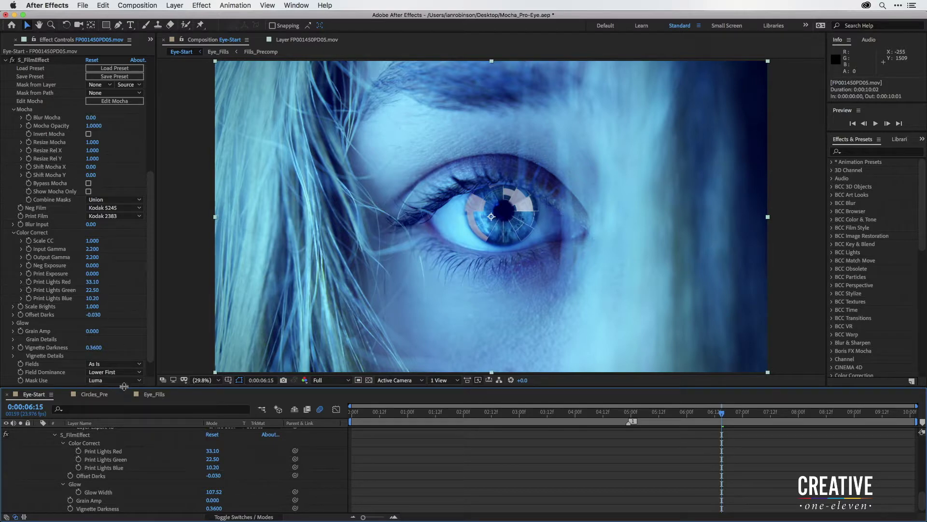
{"action": "left_click_drag", "start_coordinate": [125, 386], "coordinate": [126, 295]}
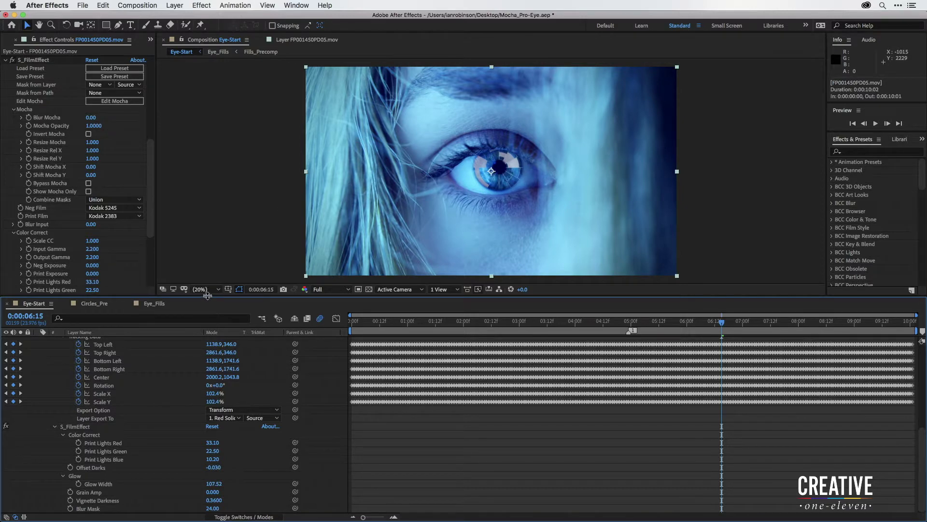
{"action": "left_click_drag", "start_coordinate": [207, 297], "coordinate": [207, 360]}
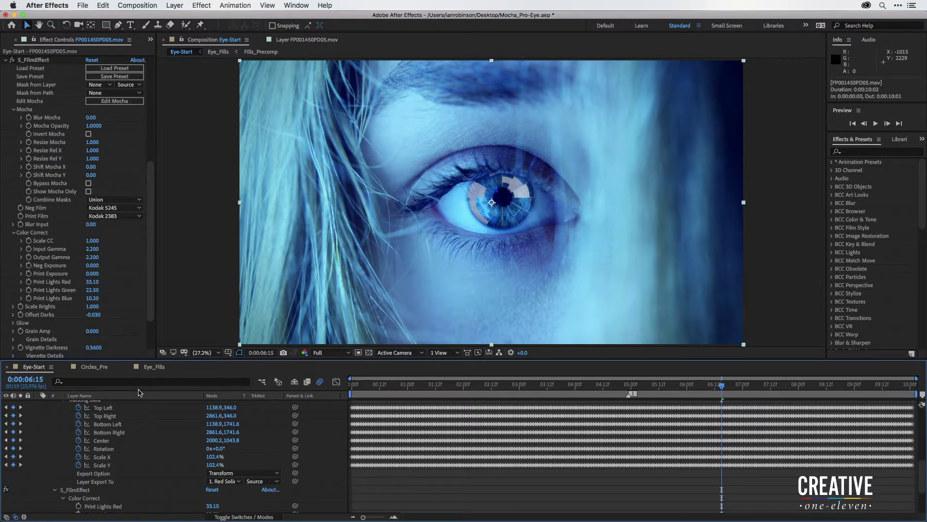
{"action": "scroll", "coordinate": [85, 449], "scroll_direction": "up", "scroll_amount": 5}
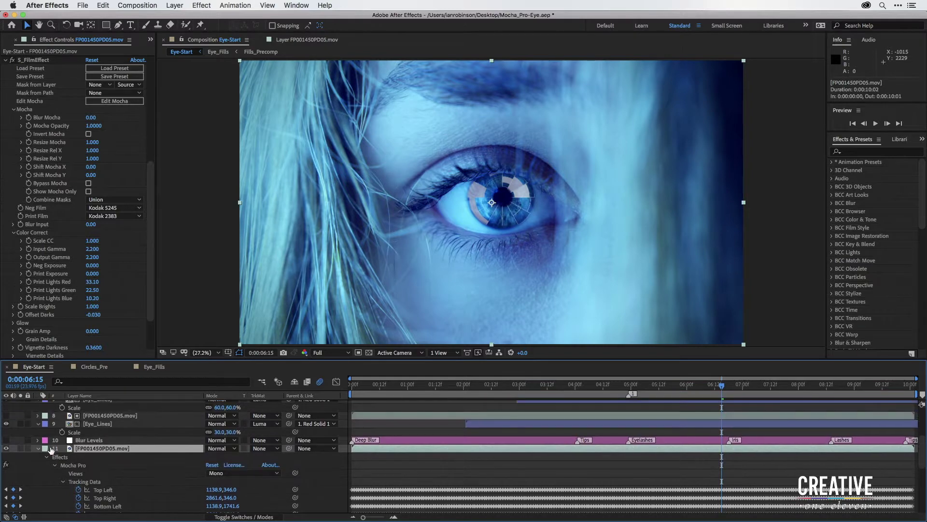
{"action": "left_click", "coordinate": [39, 449]}
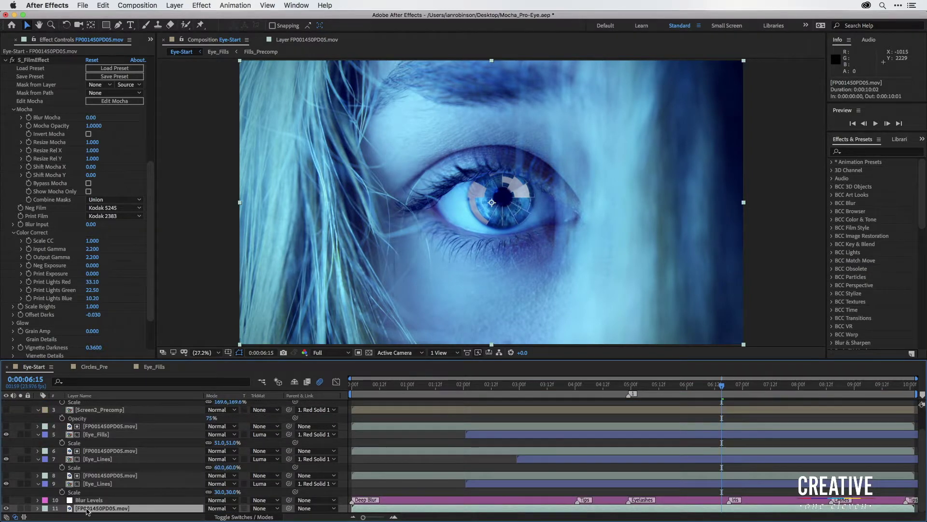
Step: Enable BCC LED and BCC Fast Lens Blur on the Eye_Fills layer, checking the iris at 50% magnification
{"action": "left_click", "coordinate": [90, 484]}
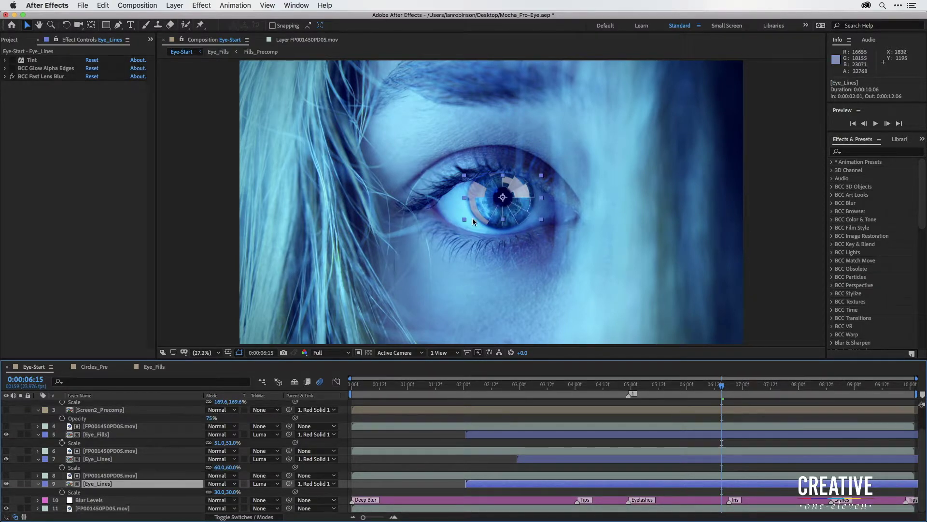
{"action": "left_click", "coordinate": [95, 435]}
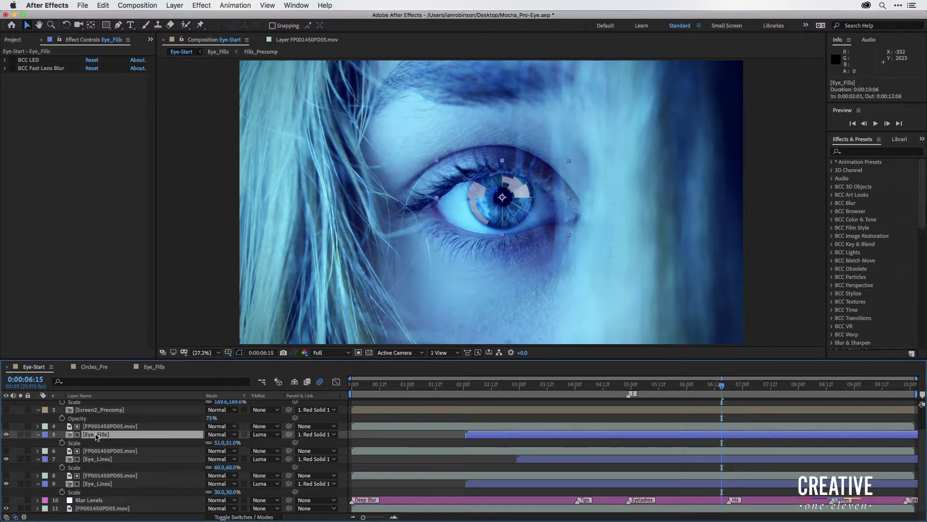
{"action": "left_click", "coordinate": [13, 60]}
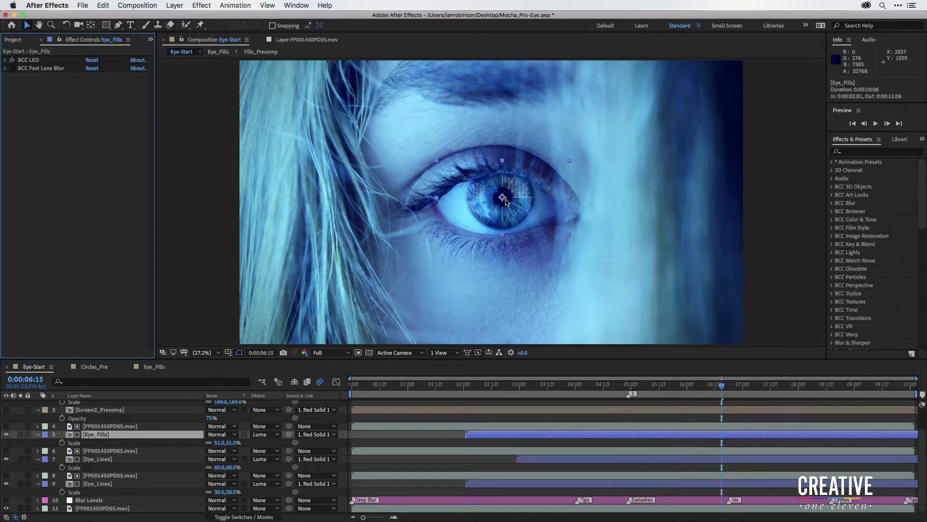
{"action": "scroll", "coordinate": [506, 202], "scroll_direction": "up", "scroll_amount": 2}
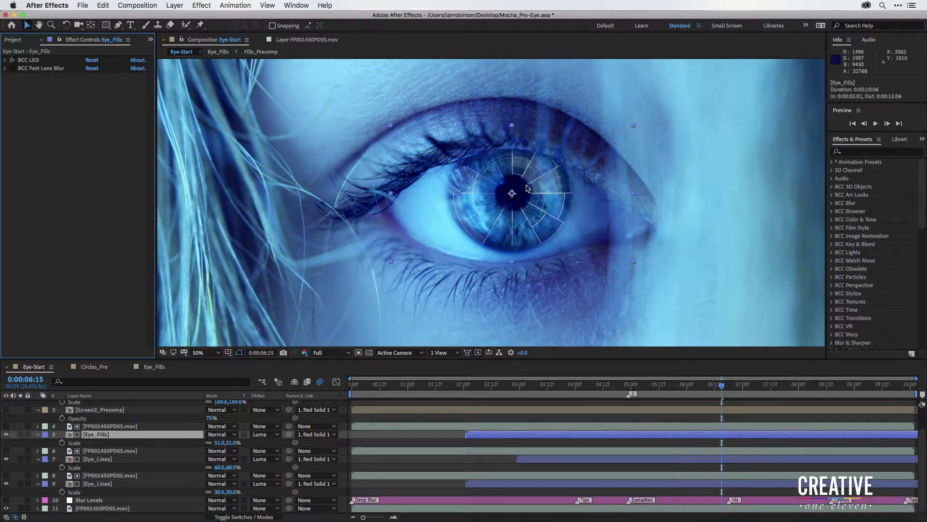
{"action": "left_click", "coordinate": [12, 60]}
{"action": "left_click", "coordinate": [12, 60]}
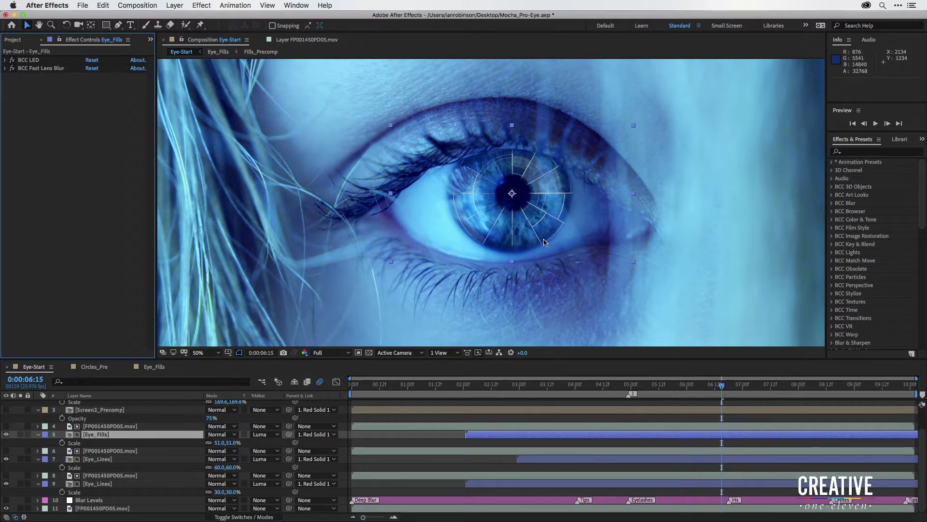
Step: Enable Tint, BCC Glow Alpha Edges and BCC Fast Lens Blur on the 60% Eye_Lines layer
{"action": "left_click", "coordinate": [94, 459]}
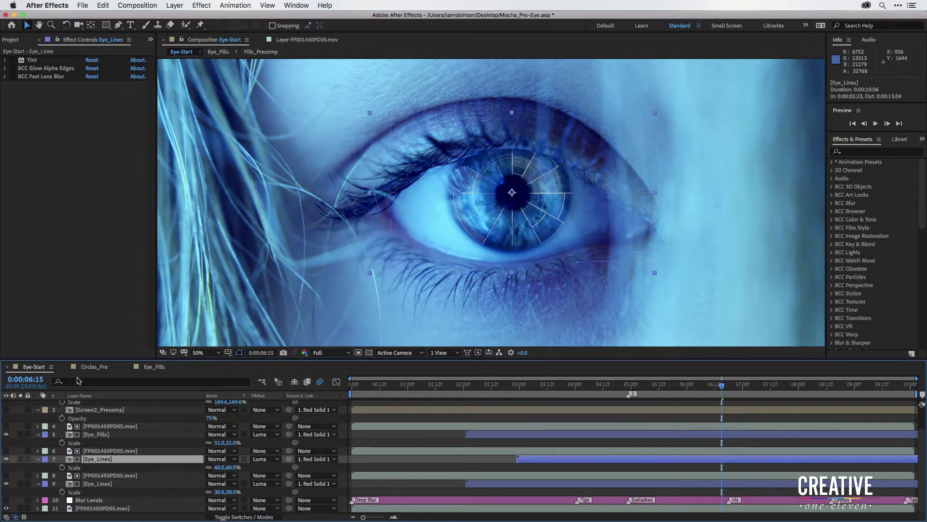
{"action": "left_click", "coordinate": [5, 60]}
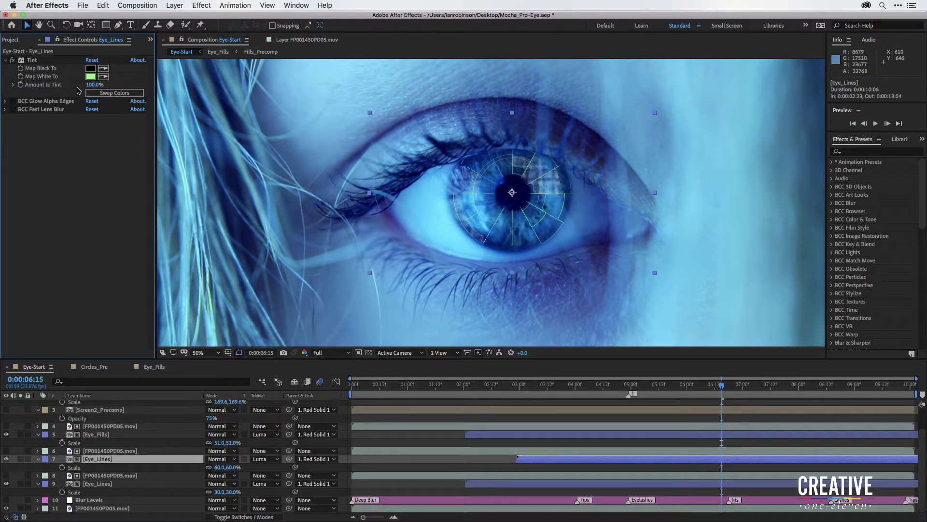
{"action": "left_click", "coordinate": [13, 101]}
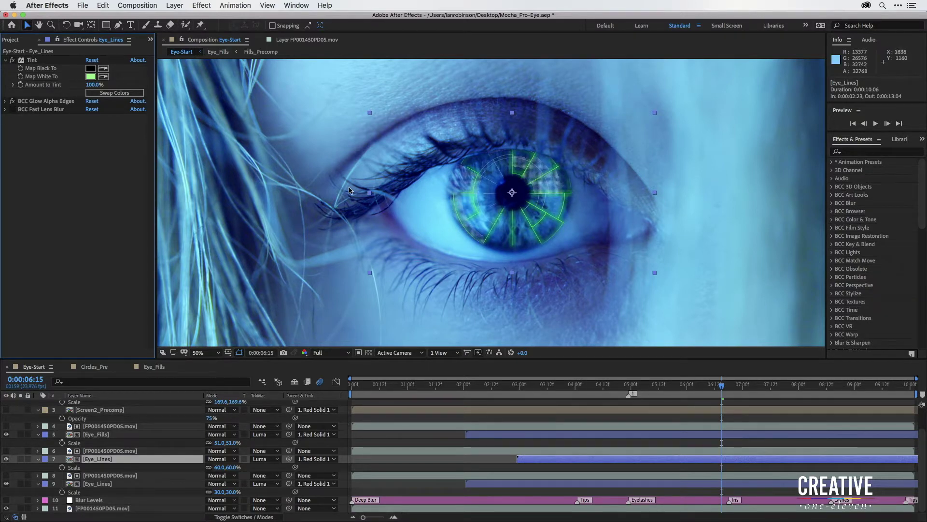
{"action": "left_click", "coordinate": [12, 109]}
Step: Enable Tint and BCC Glow Alpha Edges on the 30% Eye_Lines layer
{"action": "left_click", "coordinate": [101, 484]}
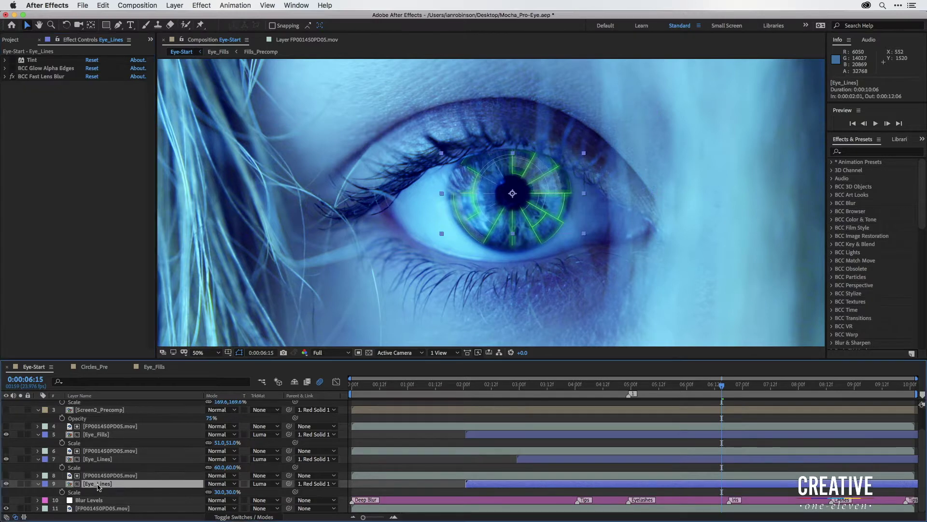
{"action": "left_click", "coordinate": [13, 60]}
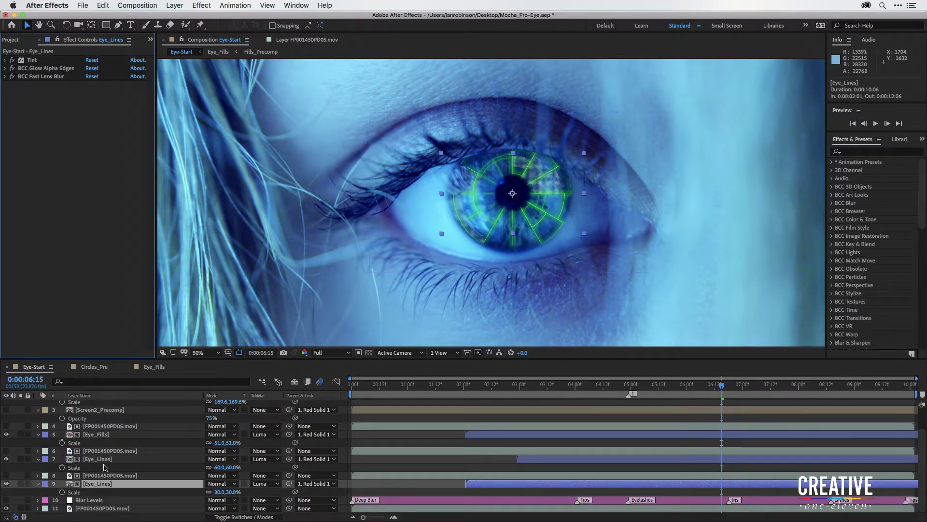
{"action": "scroll", "coordinate": [110, 453], "scroll_direction": "up", "scroll_amount": 2}
{"action": "scroll", "coordinate": [110, 453], "scroll_direction": "up", "scroll_amount": 1}
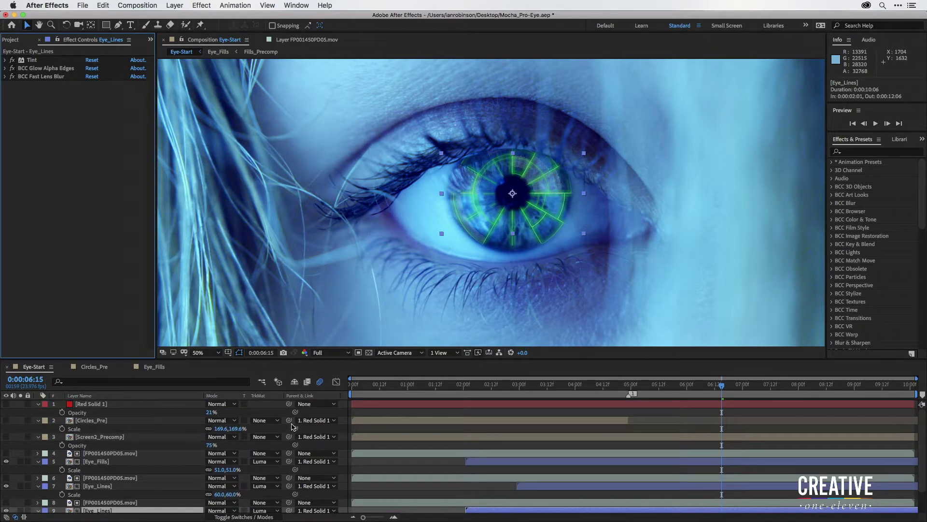
Step: Show the Screen2_Precomp layer and enable its S_RackDefocus, BCC Prism and S_Glow effects, keeping their parameters collapsed
{"action": "left_click", "coordinate": [94, 438]}
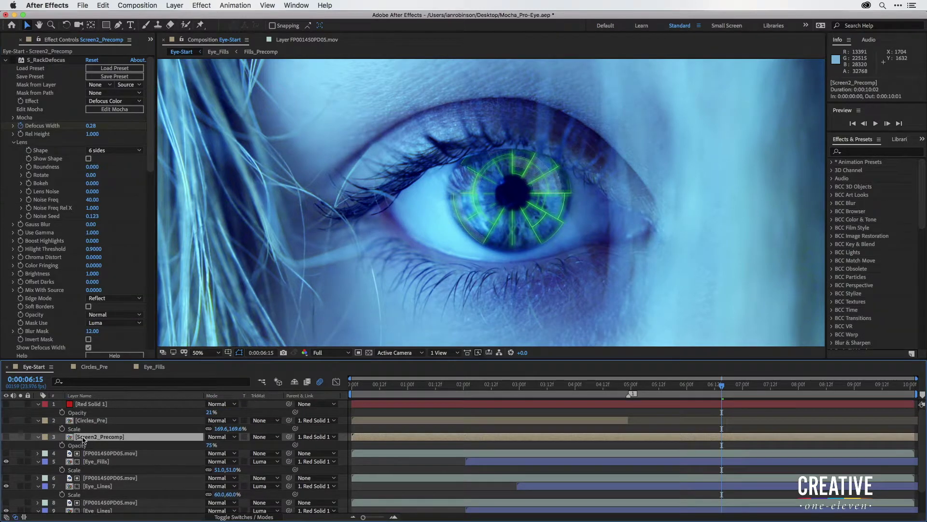
{"action": "left_click", "coordinate": [6, 436]}
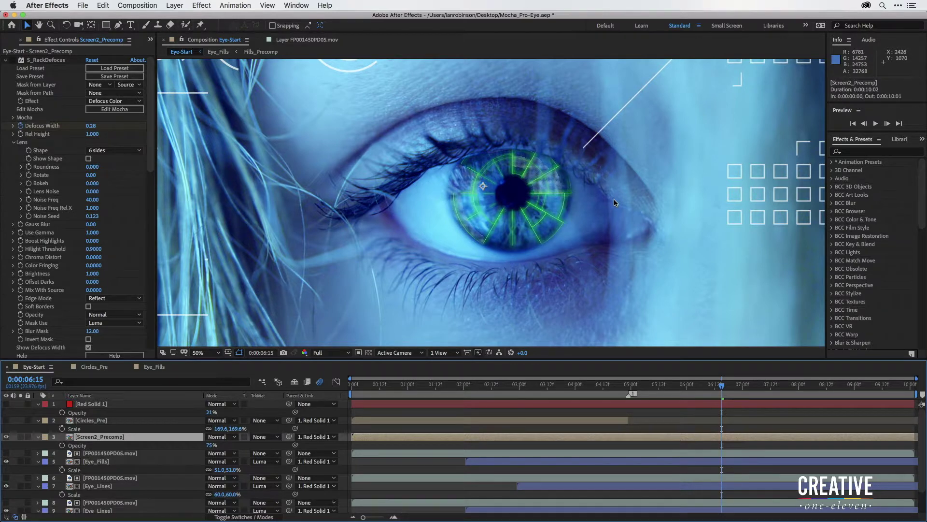
{"action": "key", "text": "shift+slash"}
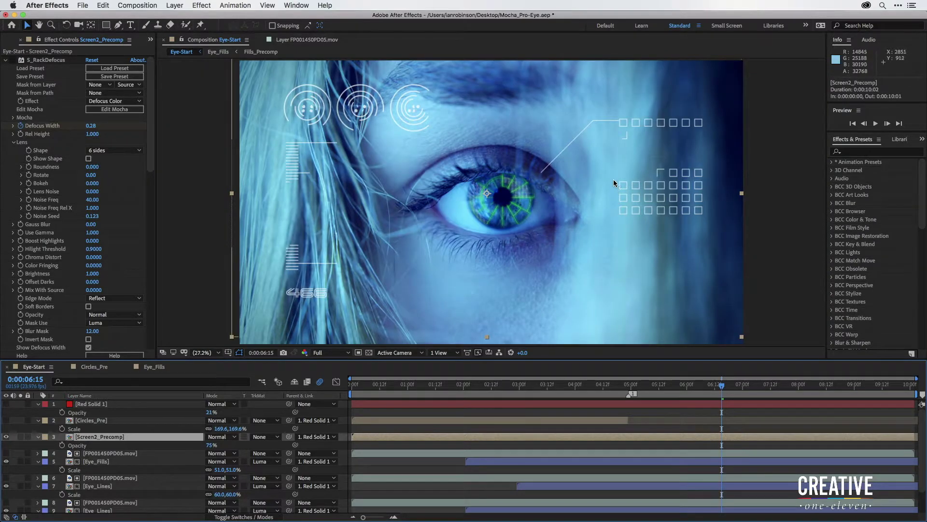
{"action": "left_click", "coordinate": [5, 60]}
{"action": "left_click", "coordinate": [5, 68]}
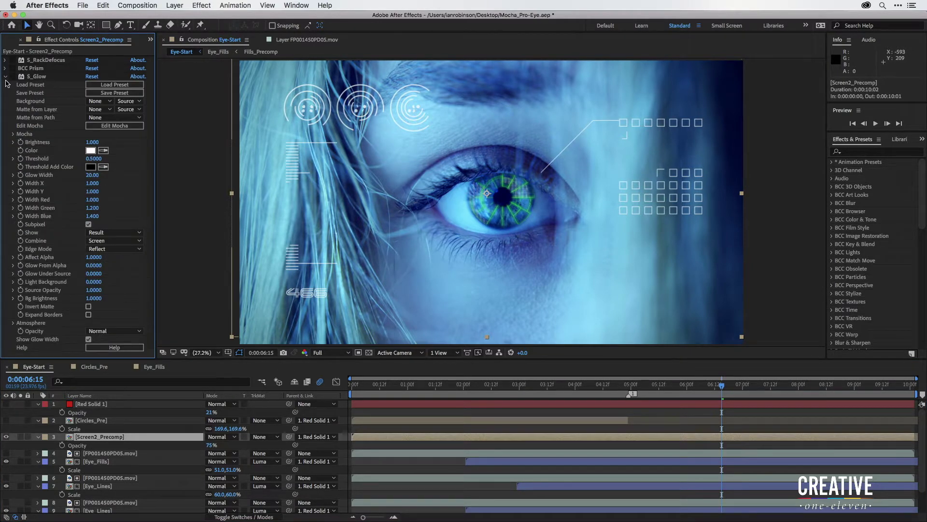
{"action": "left_click", "coordinate": [6, 76]}
{"action": "left_click", "coordinate": [48, 60]}
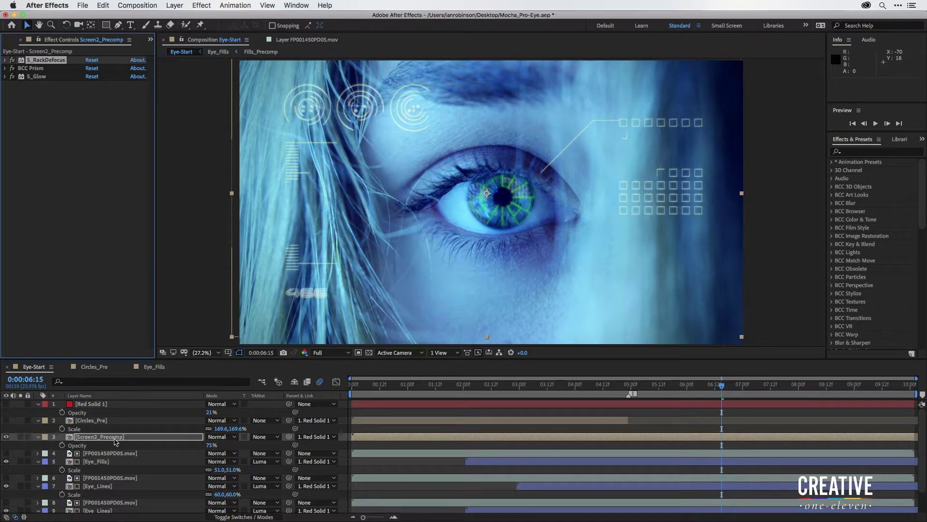
Step: Set the Screen2_Precomp layer's blending mode to Classic Color Dodge
{"action": "left_click", "coordinate": [91, 437]}
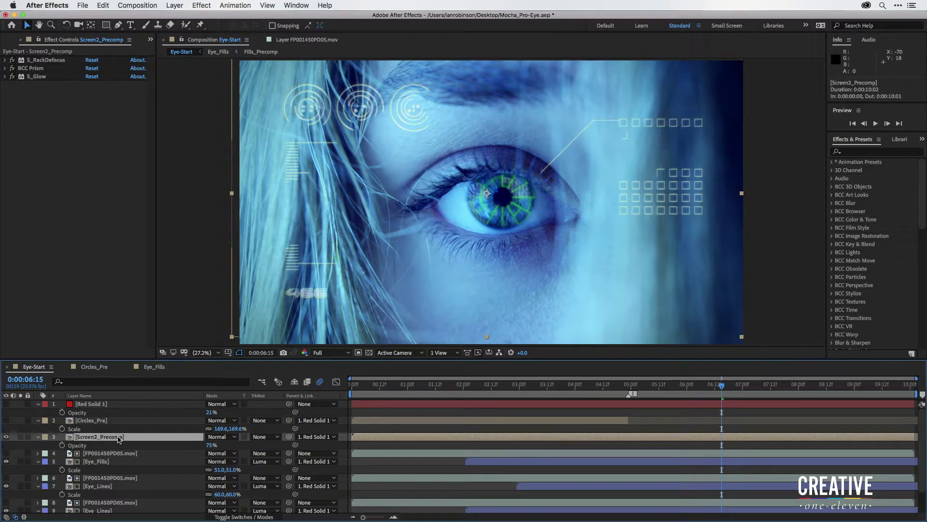
{"action": "left_click", "coordinate": [224, 438]}
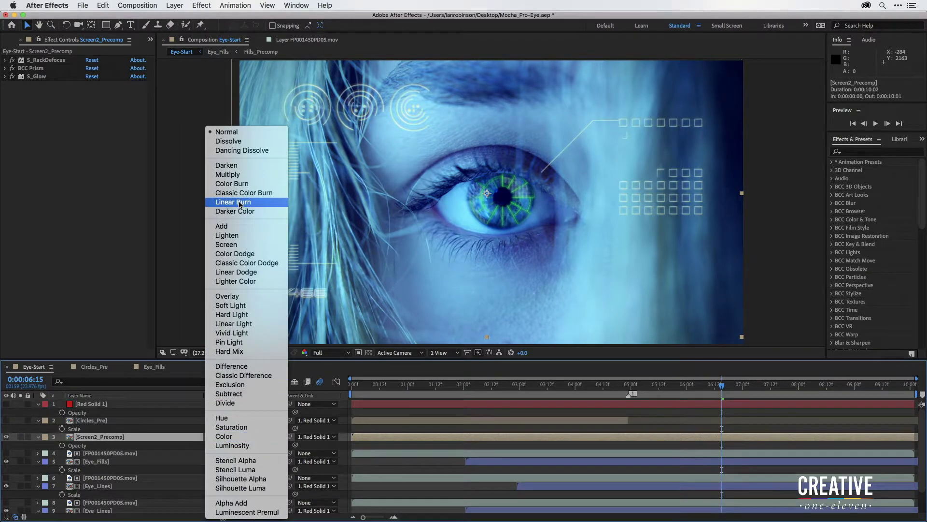
{"action": "left_click", "coordinate": [247, 263]}
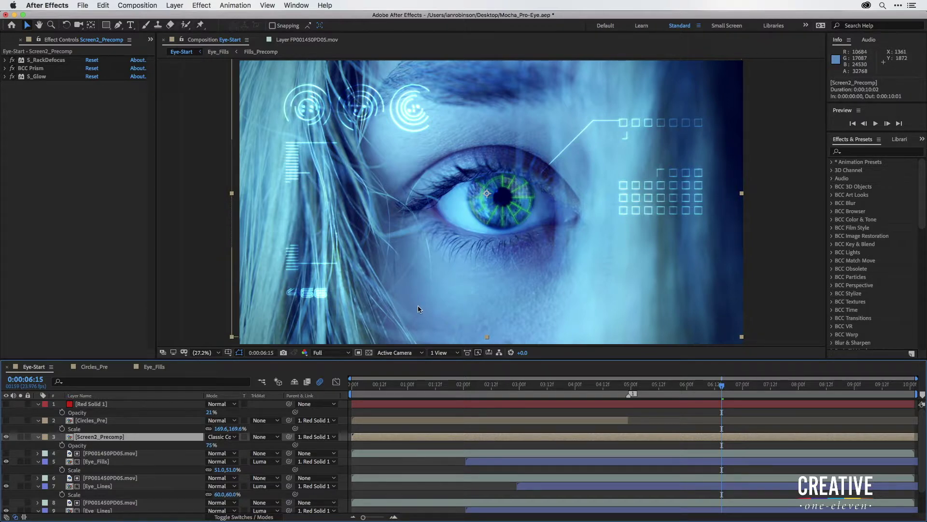
Step: Set the Eye_Fills layer's blending mode to Vivid Light
{"action": "left_click", "coordinate": [103, 462]}
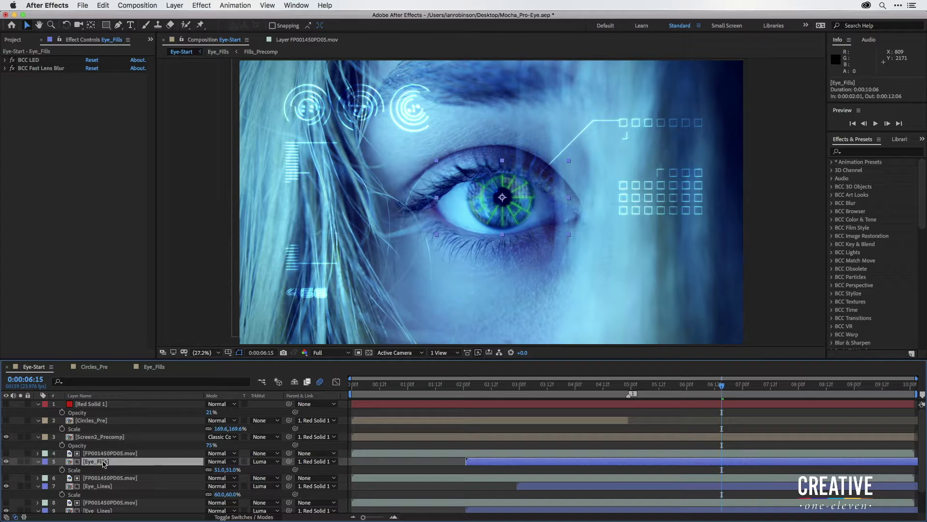
{"action": "left_click", "coordinate": [218, 461]}
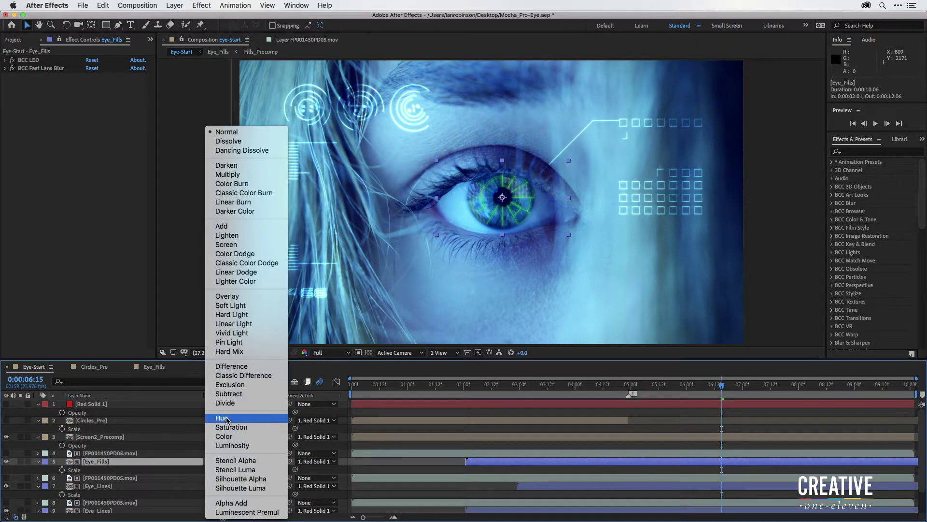
{"action": "left_click", "coordinate": [236, 332]}
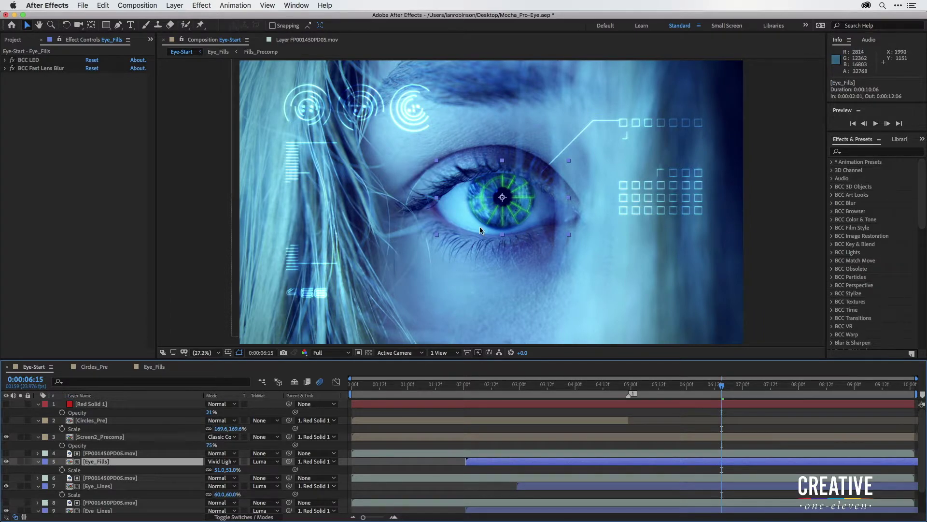
Step: Set the blending mode of the 60% Eye_Lines layer to Screen
{"action": "left_click", "coordinate": [101, 488]}
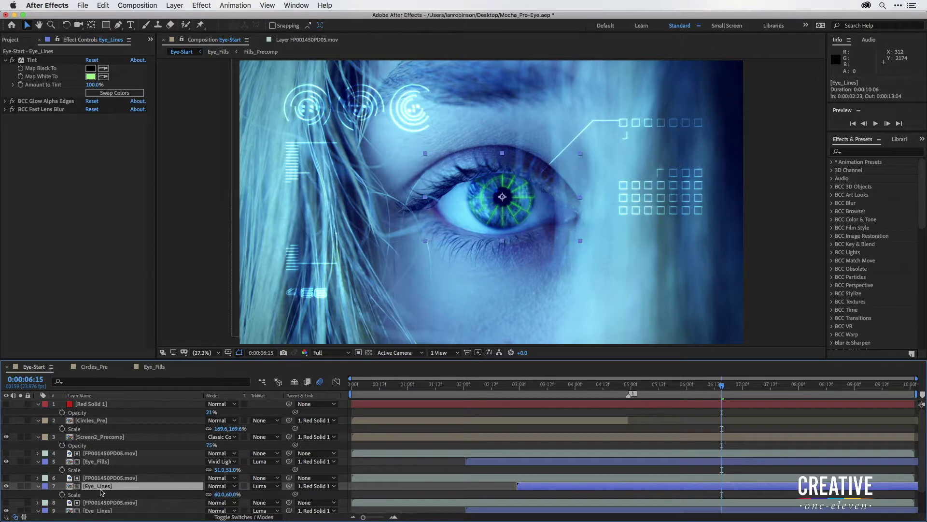
{"action": "left_click", "coordinate": [220, 486]}
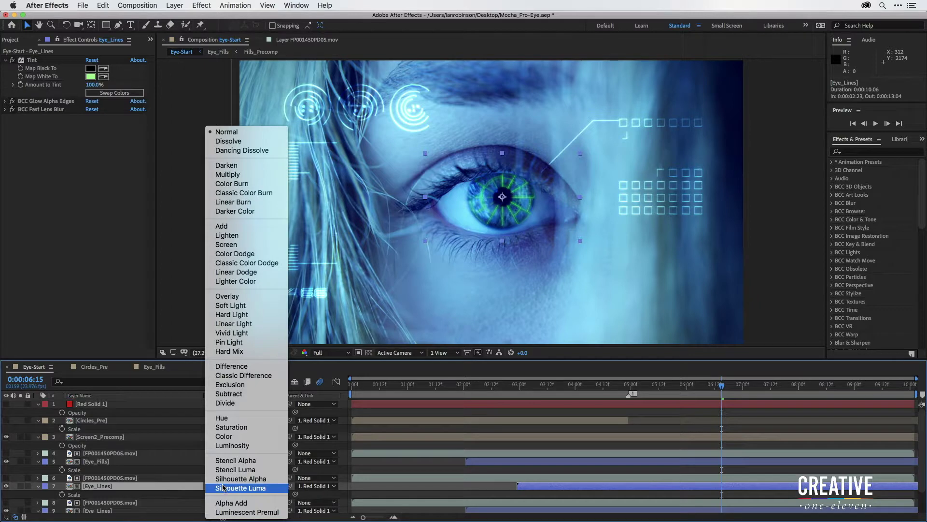
{"action": "left_click", "coordinate": [226, 244]}
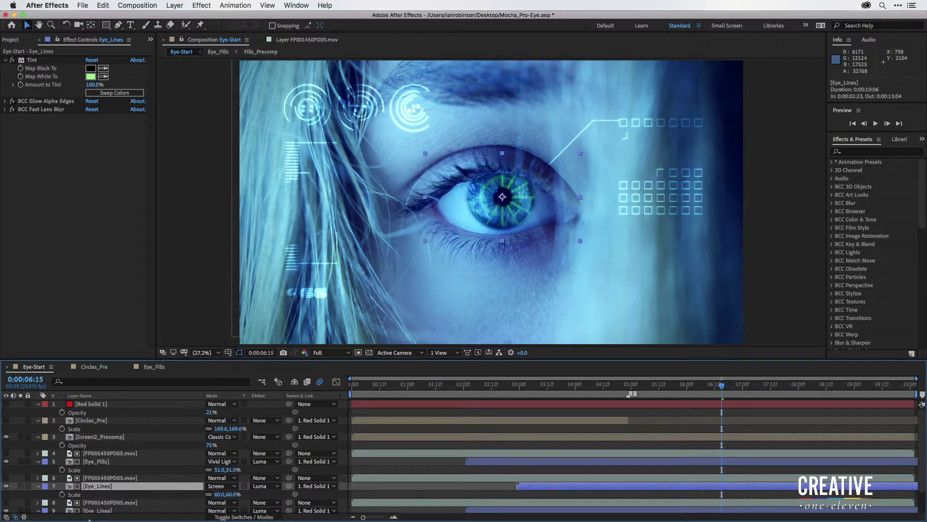
Step: Set the blending mode of the 30% Eye_Lines layer to Classic Color Dodge
{"action": "scroll", "coordinate": [107, 498], "scroll_direction": "down", "scroll_amount": 1}
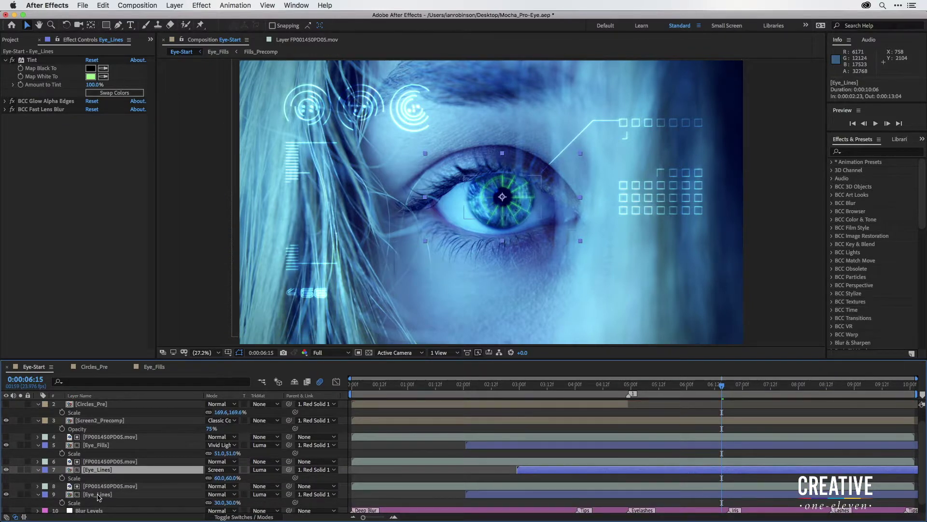
{"action": "left_click", "coordinate": [98, 498]}
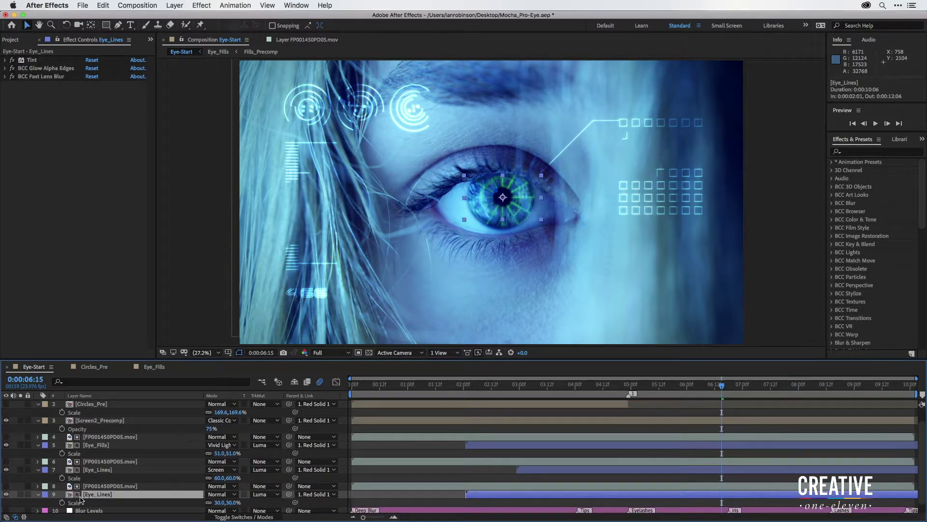
{"action": "left_click", "coordinate": [228, 495]}
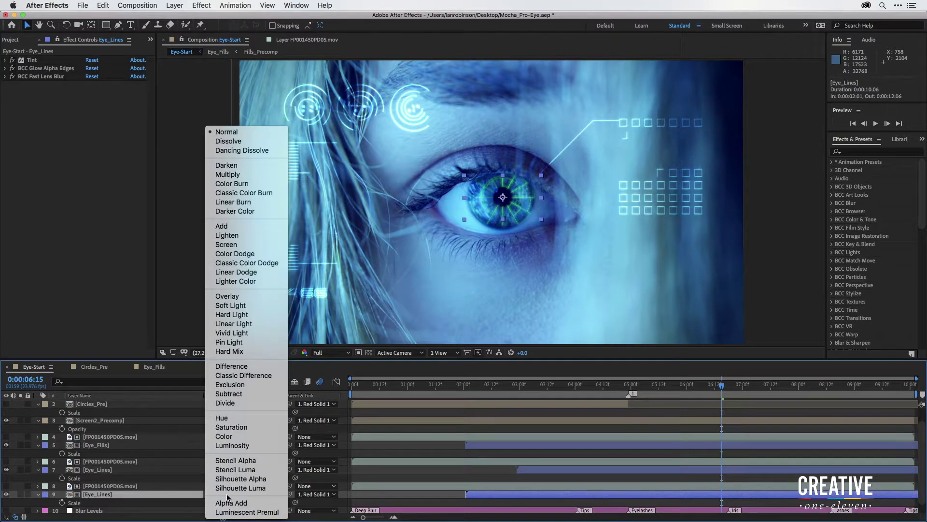
{"action": "left_click", "coordinate": [246, 263]}
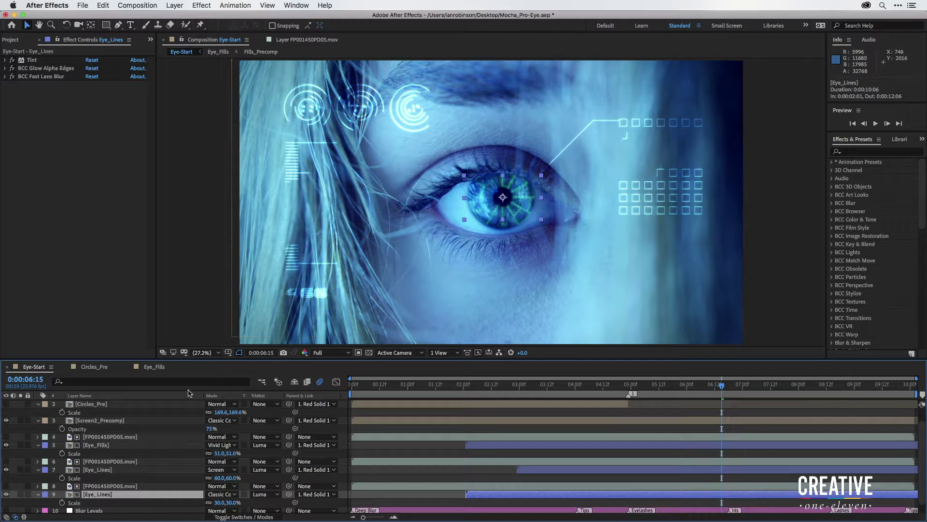
Step: Duplicate the base FP001450PD05.mov footage layer and place the copy directly above Screen2_Precomp in the layer stack
{"action": "scroll", "coordinate": [96, 495], "scroll_direction": "down", "scroll_amount": 1}
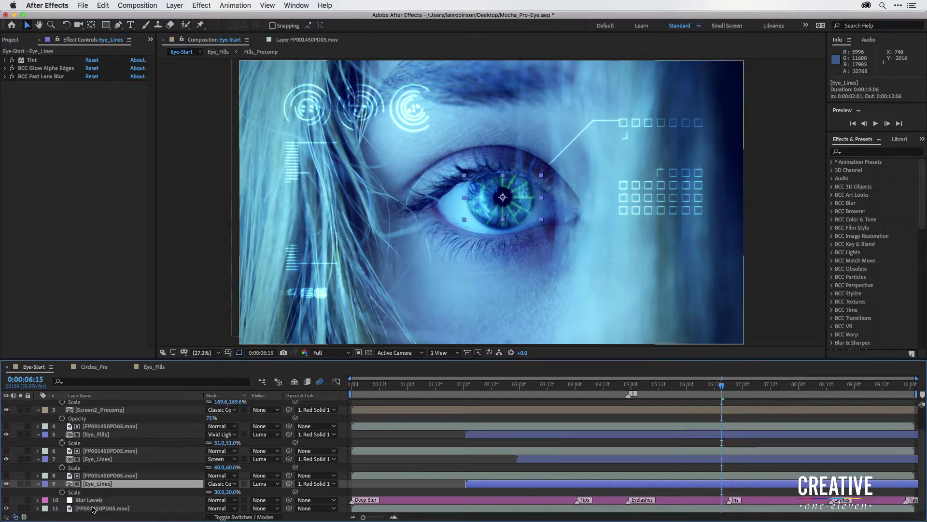
{"action": "left_click", "coordinate": [91, 509]}
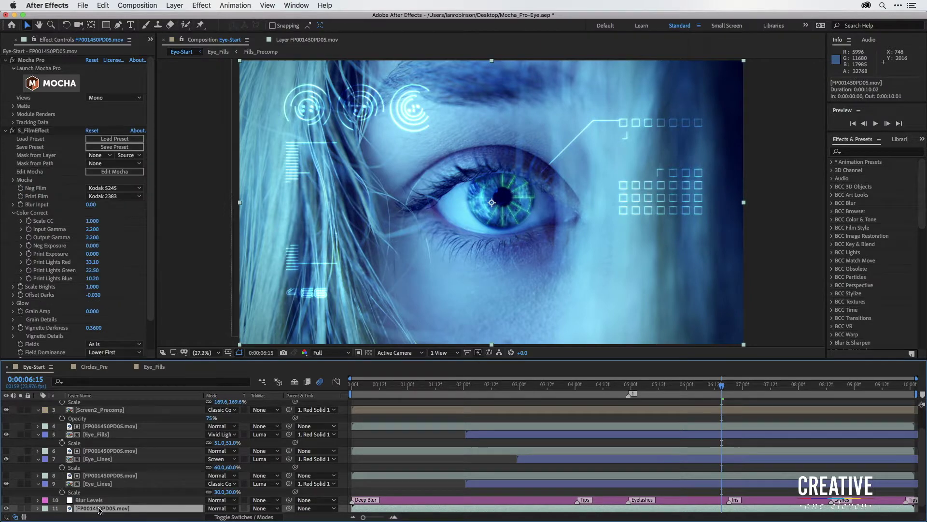
{"action": "scroll", "coordinate": [82, 505], "scroll_direction": "down", "scroll_amount": 1}
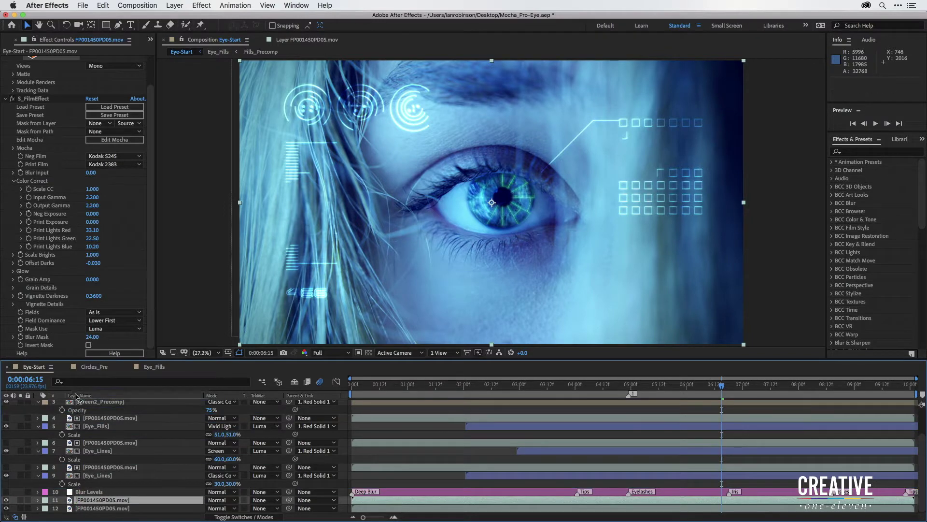
{"action": "left_click_drag", "start_coordinate": [75, 395], "coordinate": [72, 431]}
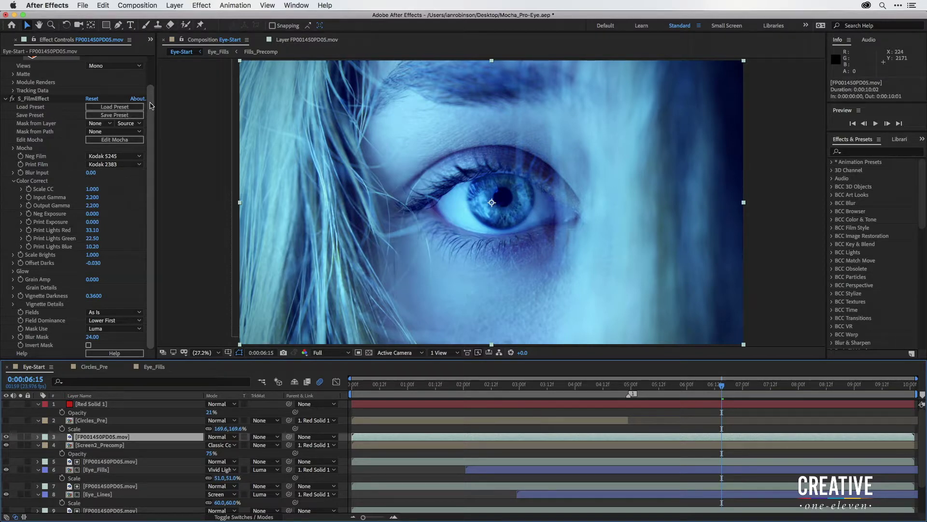
Step: In the footage copy's Mocha Pro matte settings, leave only the Hair Matte layer visible
{"action": "scroll", "coordinate": [140, 103], "scroll_direction": "up", "scroll_amount": 3}
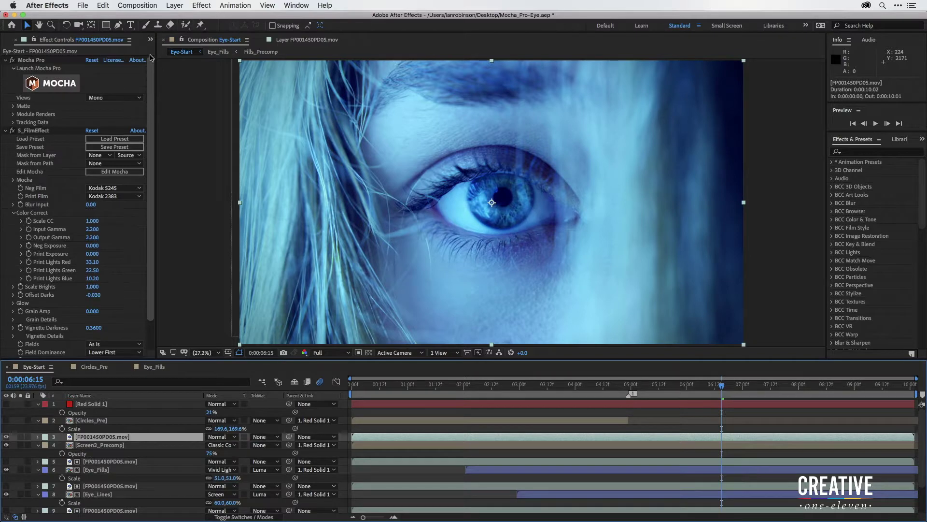
{"action": "left_click", "coordinate": [13, 106]}
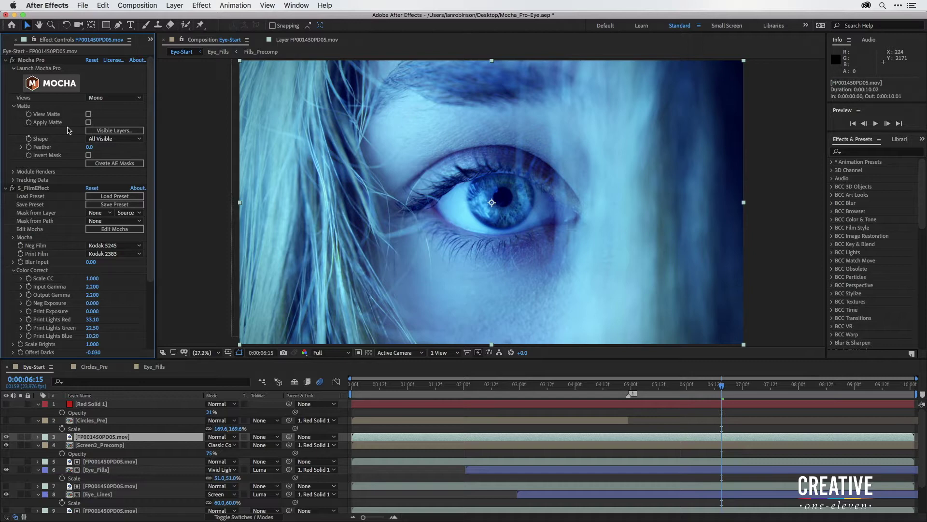
{"action": "left_click", "coordinate": [98, 165]}
{"action": "left_click", "coordinate": [103, 138]}
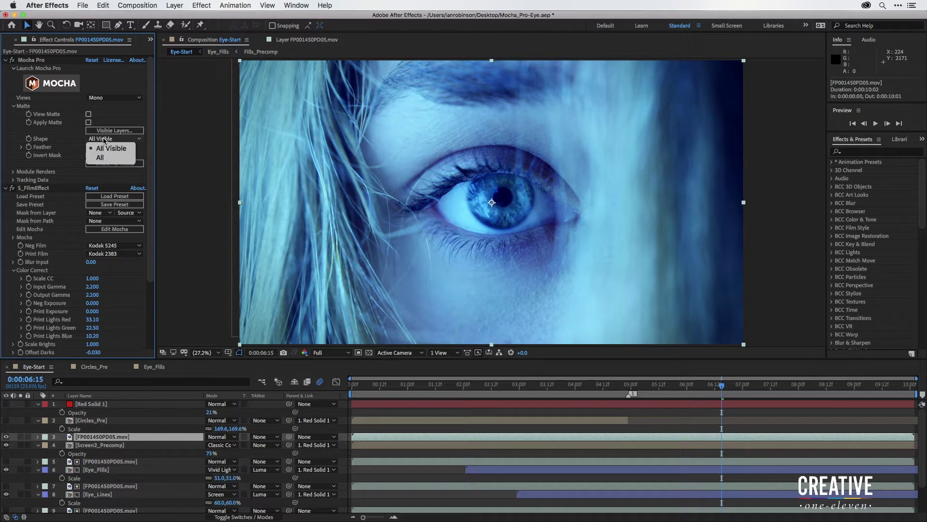
{"action": "left_click", "coordinate": [74, 137]}
{"action": "left_click", "coordinate": [101, 131]}
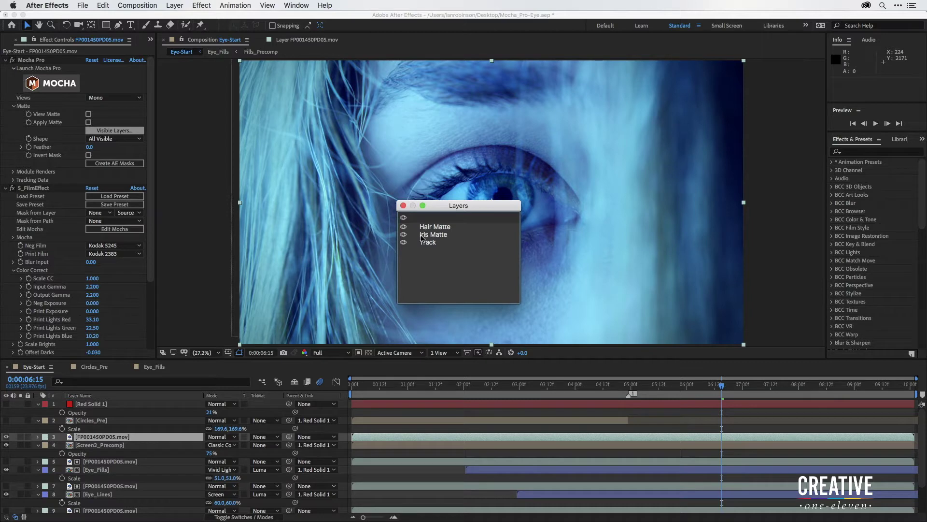
{"action": "left_click", "coordinate": [403, 242]}
{"action": "left_click", "coordinate": [403, 205]}
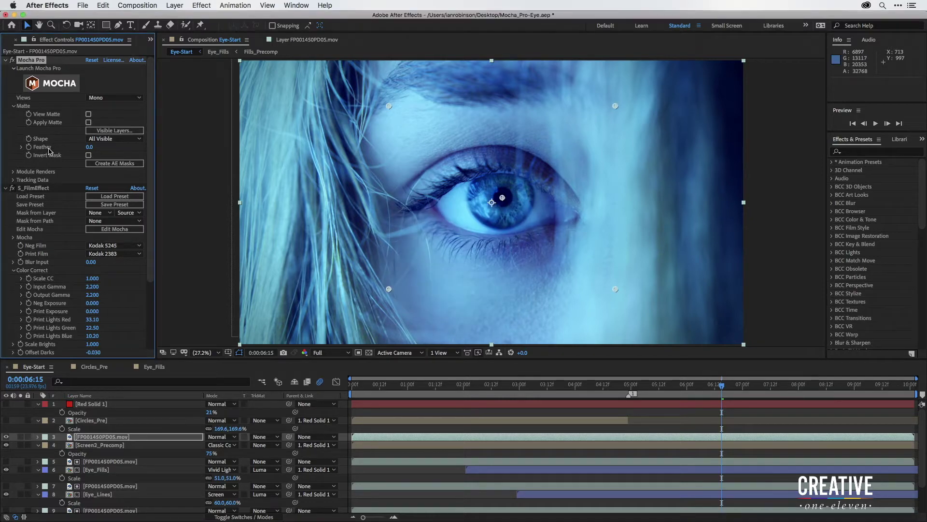
Step: Create After Effects masks from the All Visible Mocha shapes and reveal the footage copy's Hair Matte mask path
{"action": "left_click", "coordinate": [100, 139]}
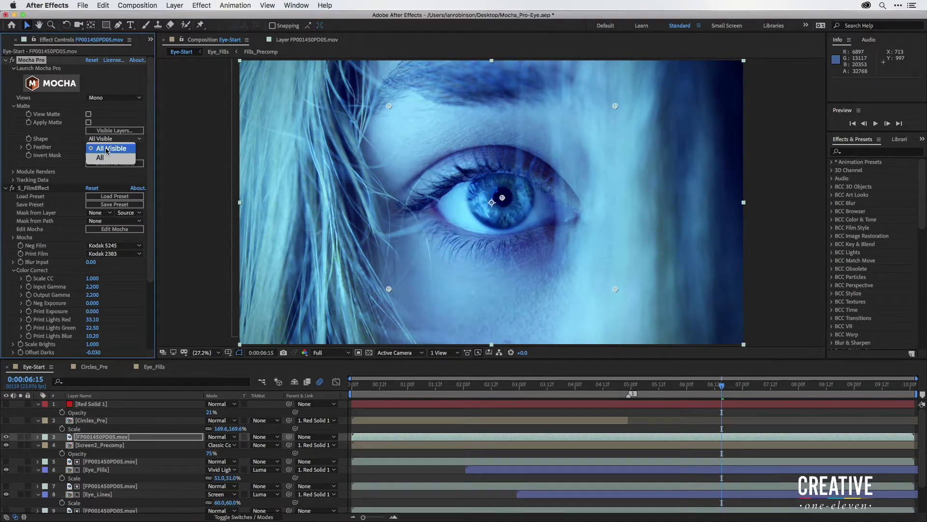
{"action": "left_click", "coordinate": [107, 149]}
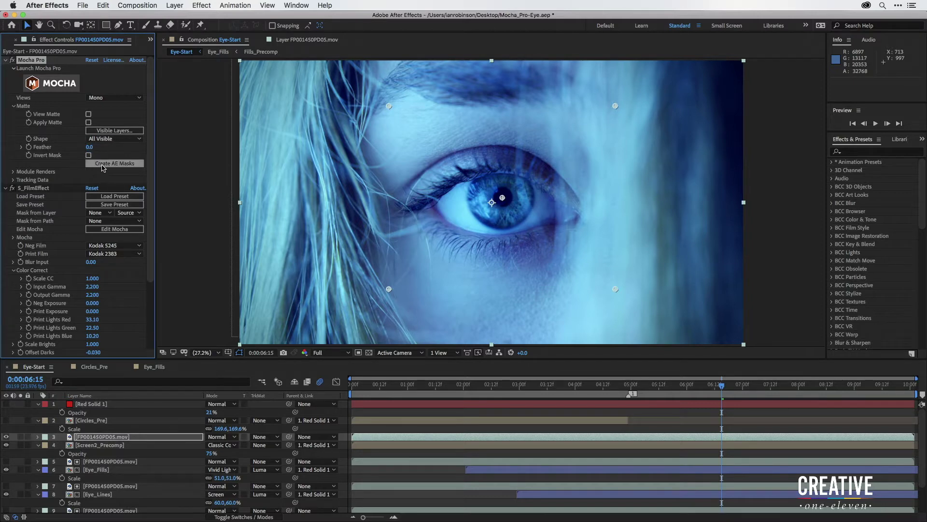
{"action": "left_click", "coordinate": [103, 165]}
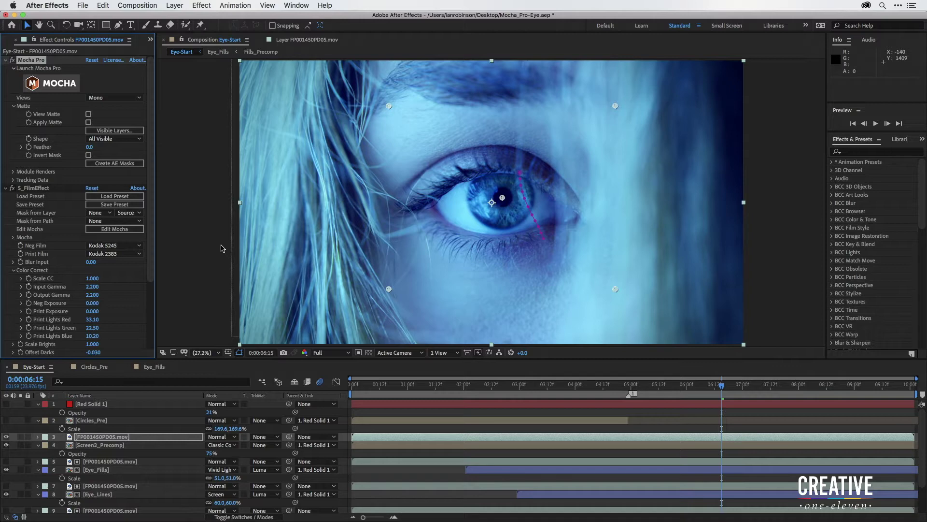
{"action": "left_click", "coordinate": [89, 438]}
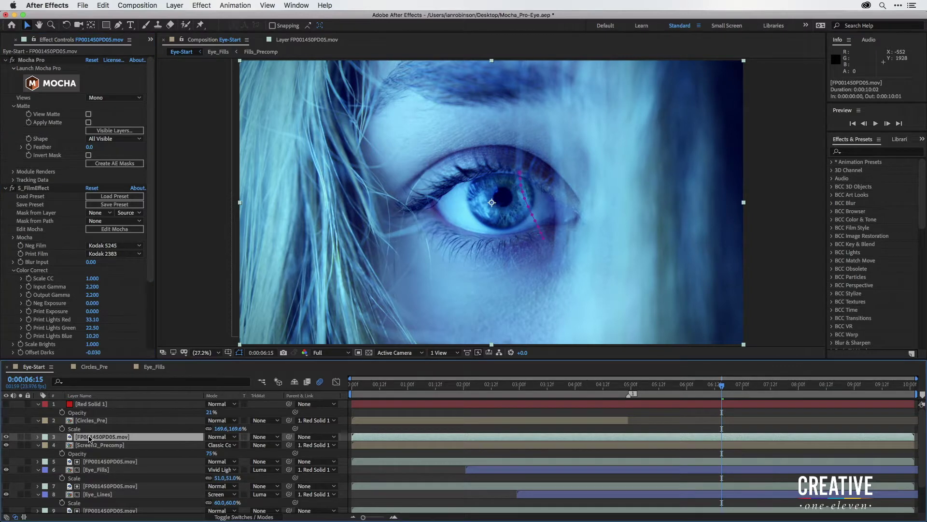
{"action": "key", "text": "m"}
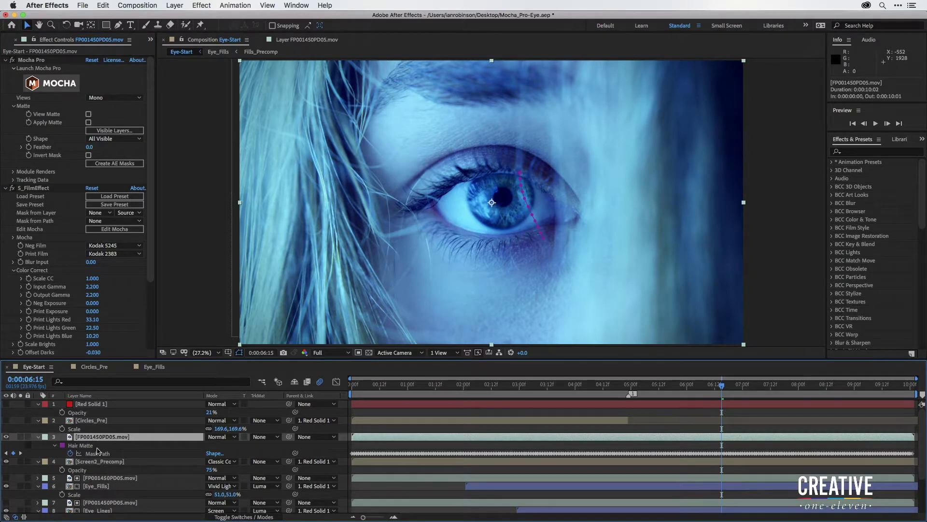
{"action": "left_click", "coordinate": [97, 452]}
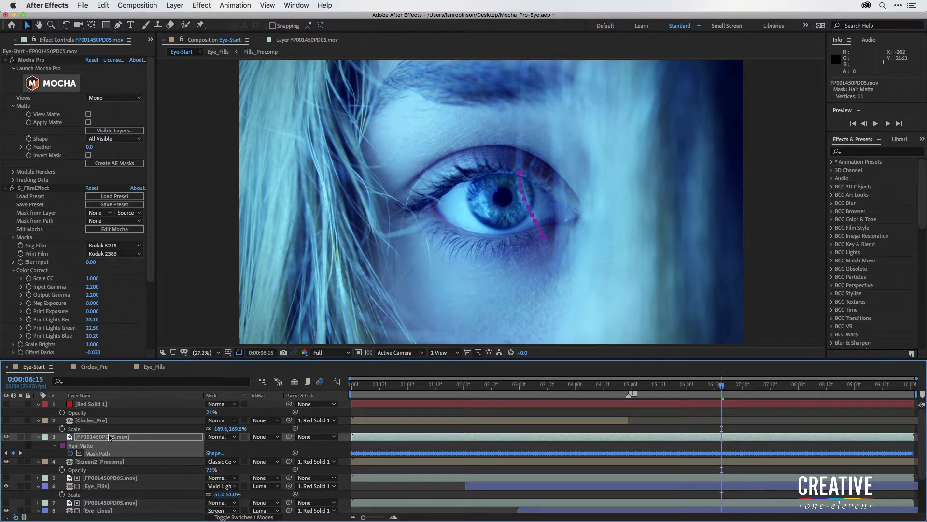
Step: Apply the Stroke effect from the Generate category to the footage copy that carries the Hair Matte mask
{"action": "left_click", "coordinate": [79, 438]}
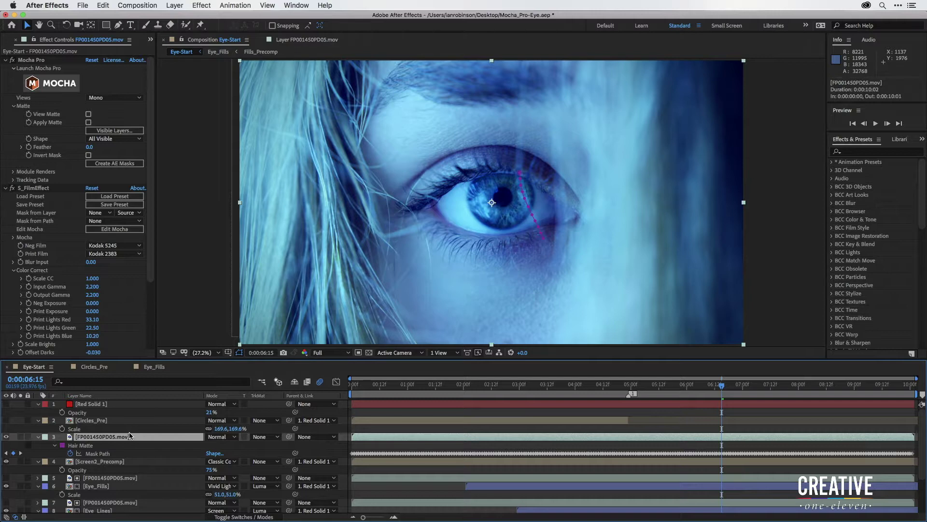
{"action": "left_click", "coordinate": [201, 5]}
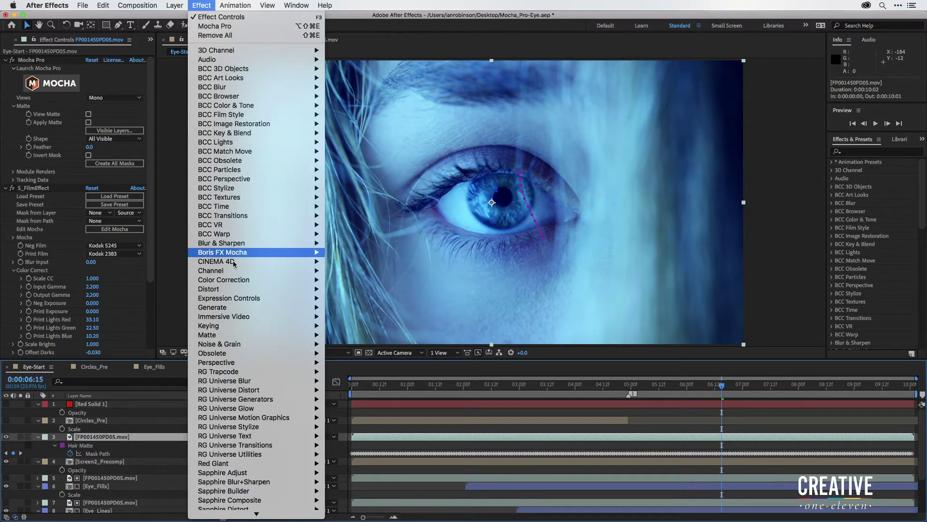
{"action": "mouse_move", "coordinate": [261, 307]}
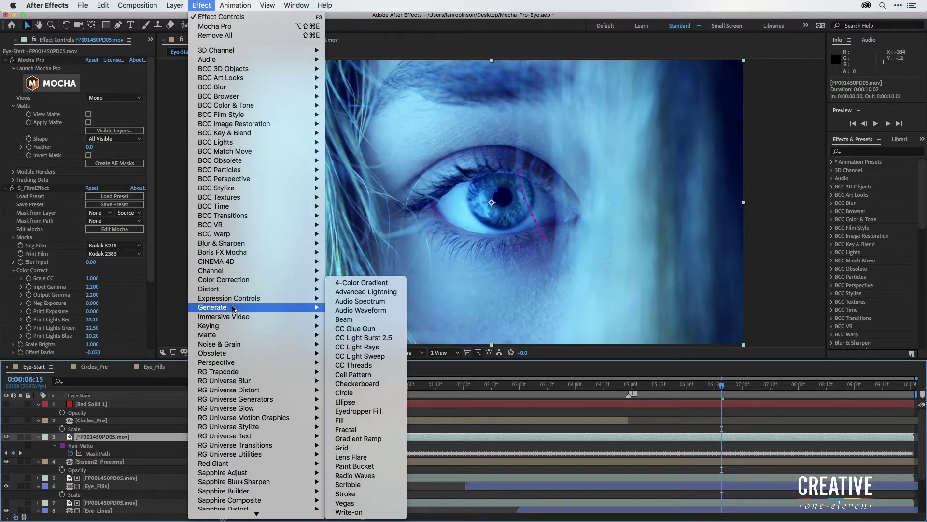
{"action": "left_click", "coordinate": [348, 493]}
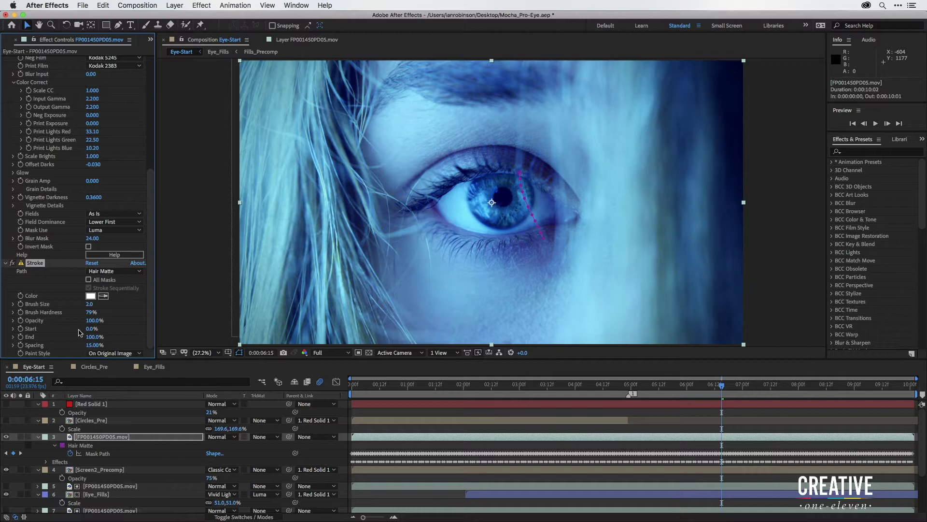
Step: Set the Hair Matte stroke's brush size to 44.6 and its brush hardness to 17%
{"action": "left_click_drag", "start_coordinate": [93, 304], "coordinate": [251, 299]}
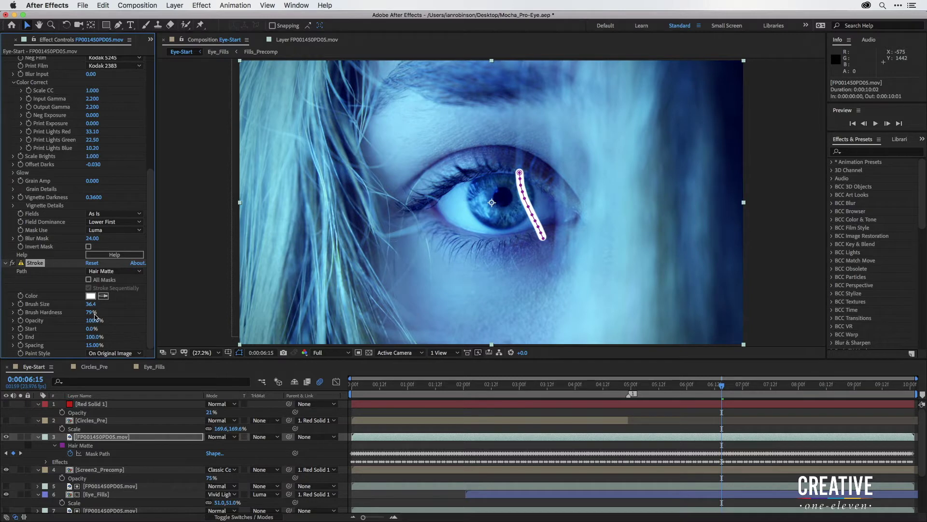
{"action": "left_click_drag", "start_coordinate": [71, 313], "coordinate": [2, 315]}
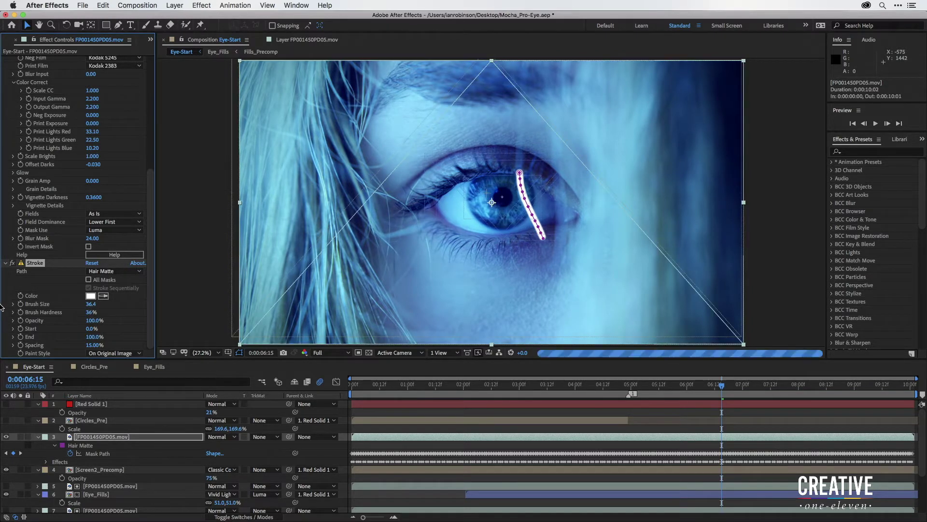
{"action": "left_click_drag", "start_coordinate": [93, 312], "coordinate": [5, 316]}
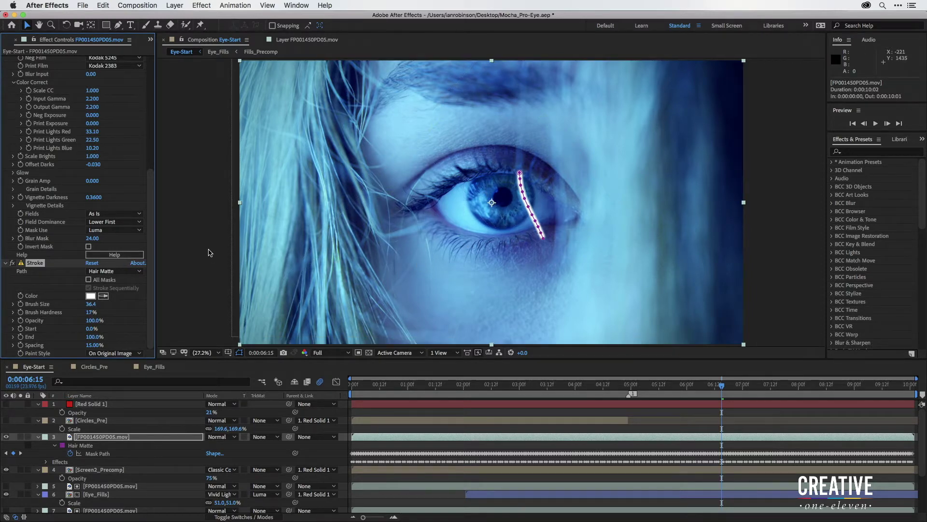
{"action": "left_click_drag", "start_coordinate": [92, 304], "coordinate": [127, 304]}
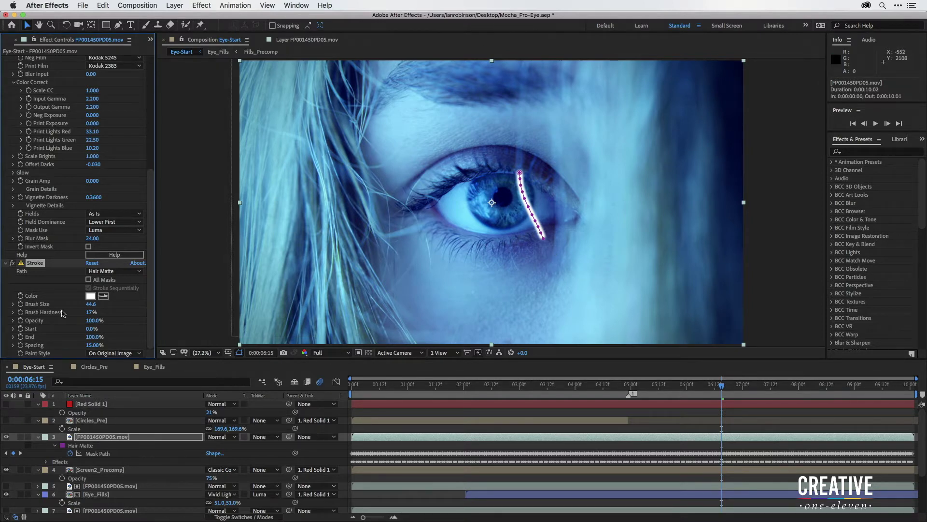
Step: Enable keyframing for the stroke's Brush Size at 0:00:06:15 and solo the footage copy layer
{"action": "left_click", "coordinate": [21, 304]}
{"action": "left_click_drag", "start_coordinate": [749, 387], "coordinate": [808, 387]}
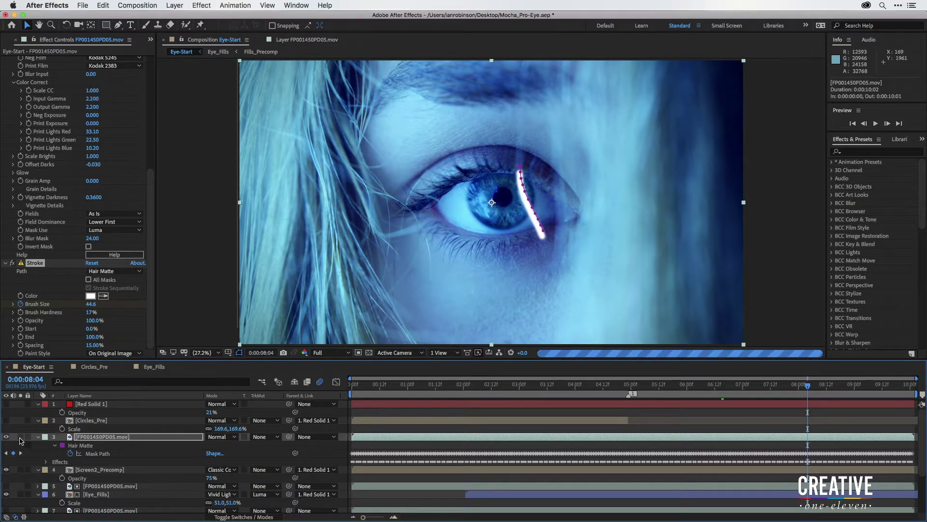
{"action": "left_click", "coordinate": [21, 437]}
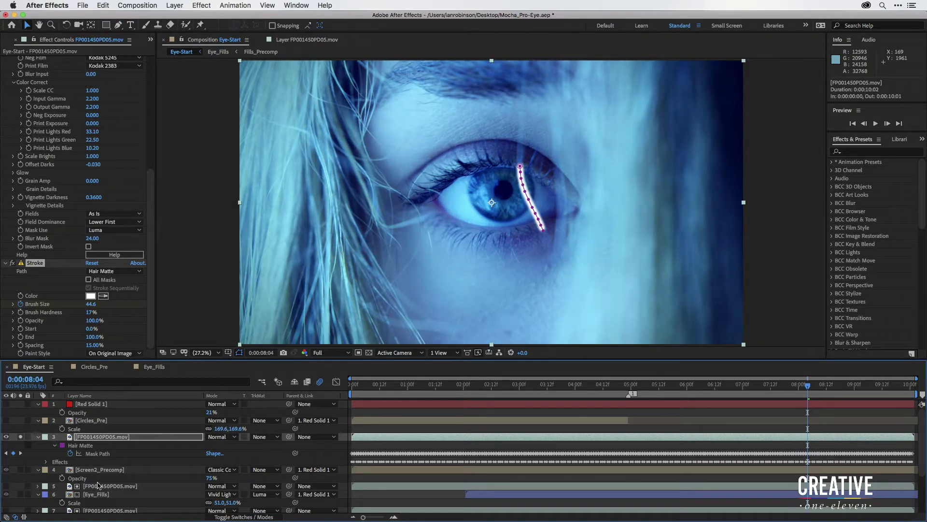
{"action": "scroll", "coordinate": [98, 485], "scroll_direction": "down", "scroll_amount": 5}
{"action": "scroll", "coordinate": [98, 486], "scroll_direction": "up", "scroll_amount": 5}
Step: Keyframe the brush size to 33.6 at 0:00:10:01 and reveal the footage copy's keyframed properties with Mocha Pro collapsed
{"action": "left_click_drag", "start_coordinate": [811, 385], "coordinate": [913, 384]}
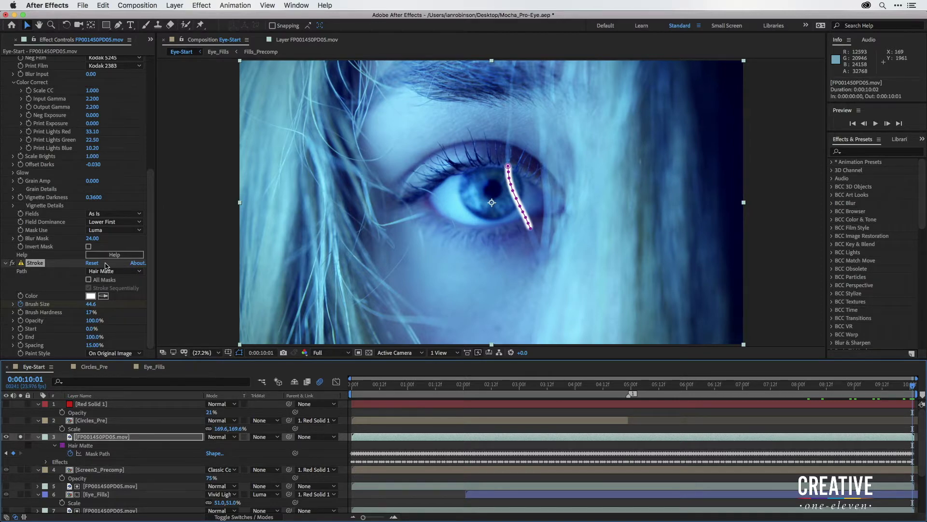
{"action": "mouse_move", "coordinate": [92, 303]}
{"action": "left_mouse_down"}
{"action": "mouse_move", "coordinate": [29, 314]}
{"action": "mouse_move", "coordinate": [115, 295]}
{"action": "left_mouse_up"}
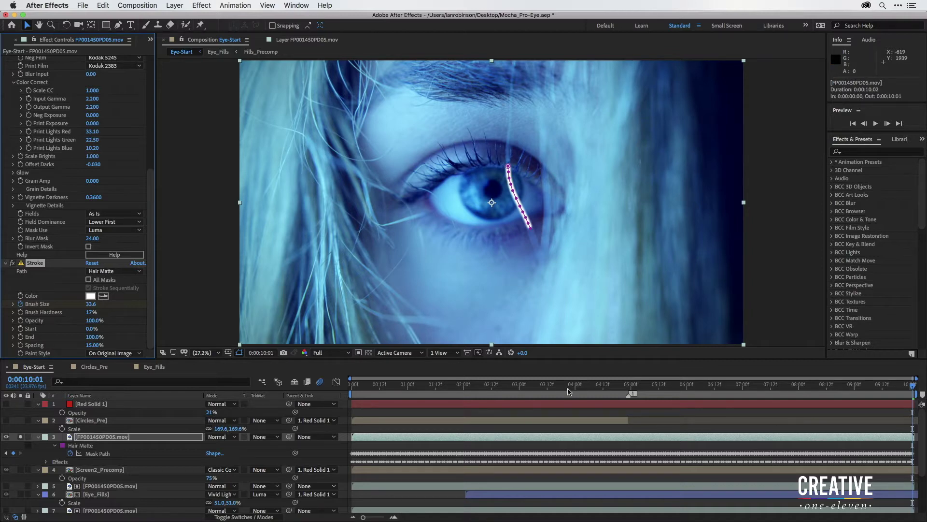
{"action": "left_click", "coordinate": [109, 437]}
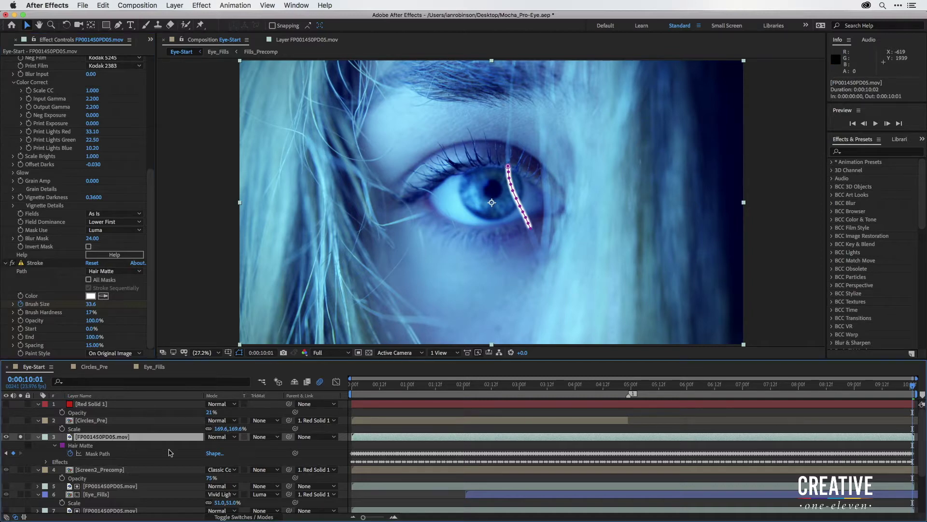
{"action": "key", "text": "u"}
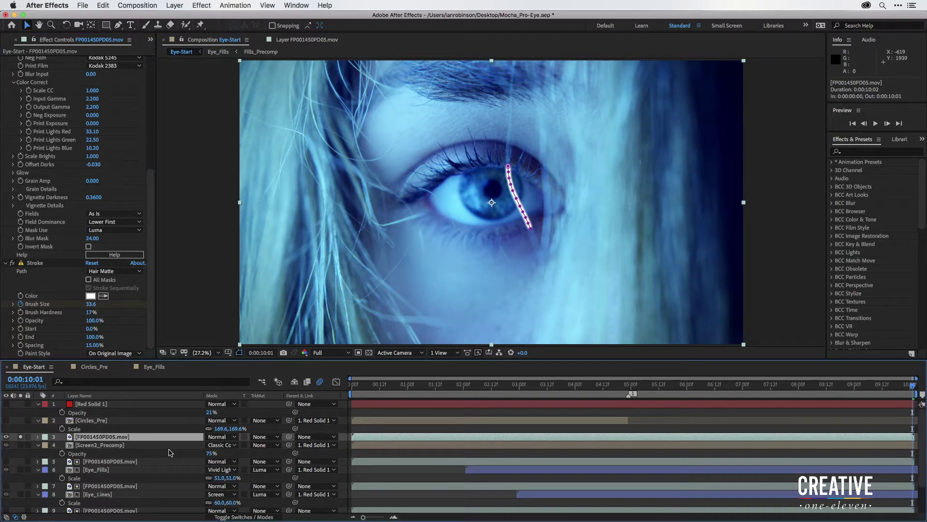
{"action": "key", "text": "u"}
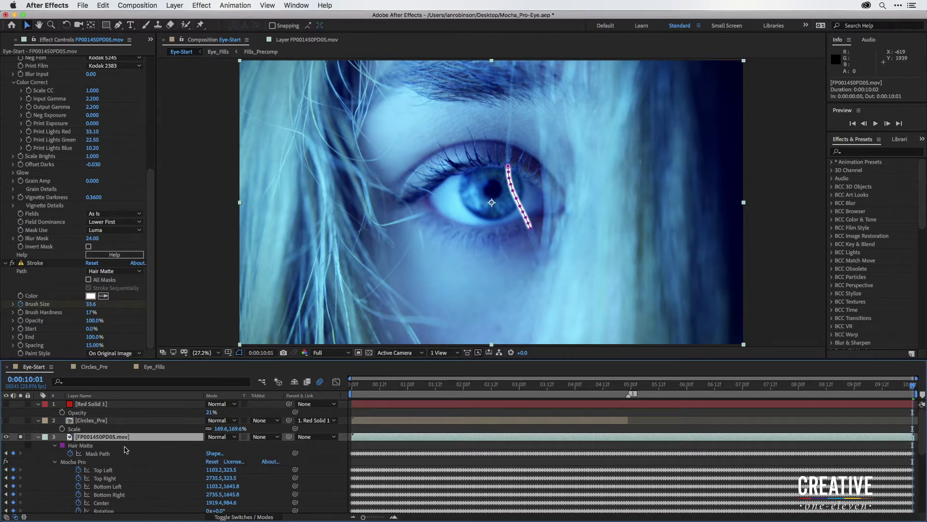
{"action": "left_click", "coordinate": [56, 462]}
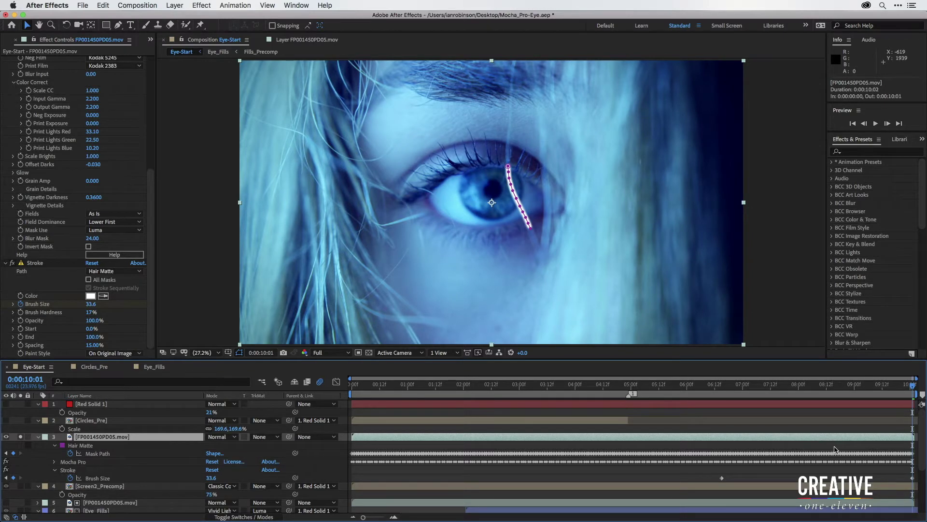
Step: Move the Blur Levels marker layer directly above the footage copy in the layer stack
{"action": "mouse_move", "coordinate": [876, 385]}
{"action": "left_mouse_down"}
{"action": "mouse_move", "coordinate": [565, 411]}
{"action": "mouse_move", "coordinate": [656, 409]}
{"action": "mouse_move", "coordinate": [574, 414]}
{"action": "left_mouse_up"}
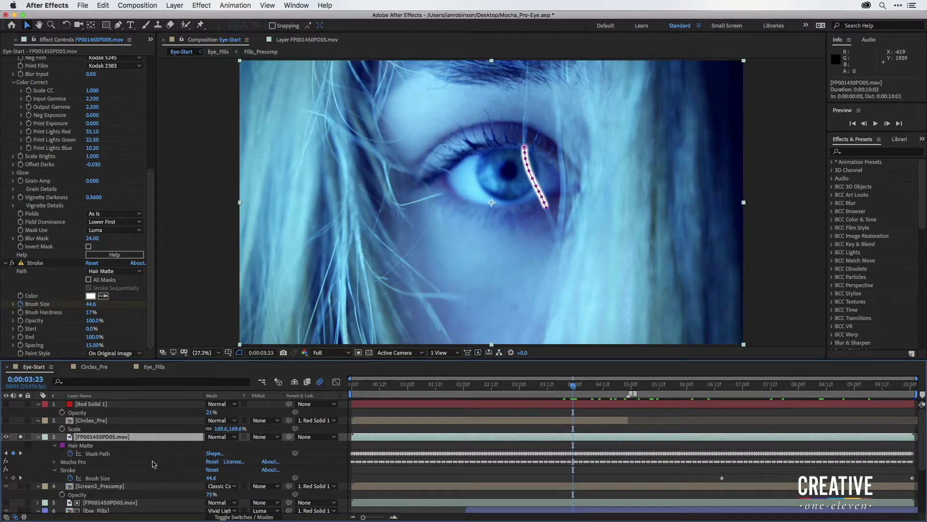
{"action": "scroll", "coordinate": [152, 464], "scroll_direction": "down", "scroll_amount": 5}
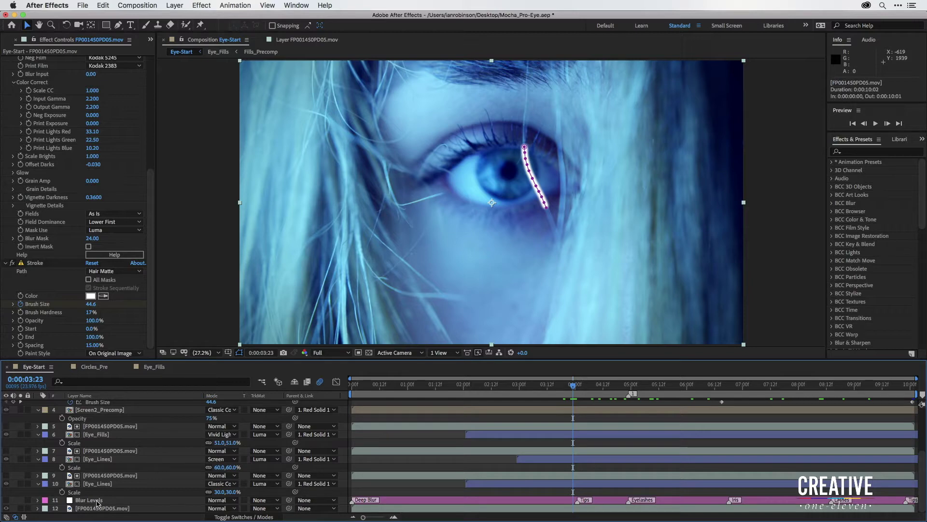
{"action": "left_click", "coordinate": [98, 501]}
{"action": "left_click_drag", "start_coordinate": [100, 501], "coordinate": [83, 437]}
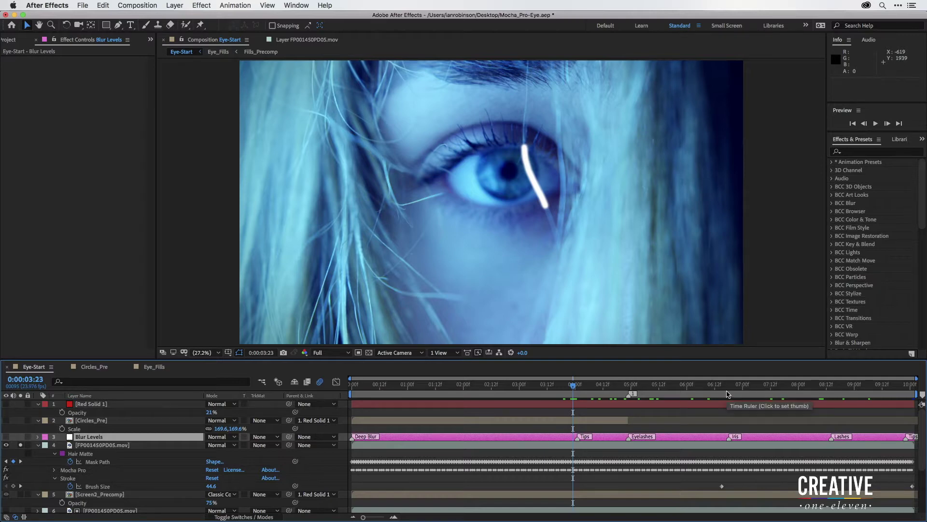
Step: Keyframe the stroke's brush size to 23.6 at the Tips marker and 36.1 at the Eyelashes marker
{"action": "left_click", "coordinate": [621, 390]}
{"action": "left_click_drag", "start_coordinate": [620, 390], "coordinate": [577, 394]}
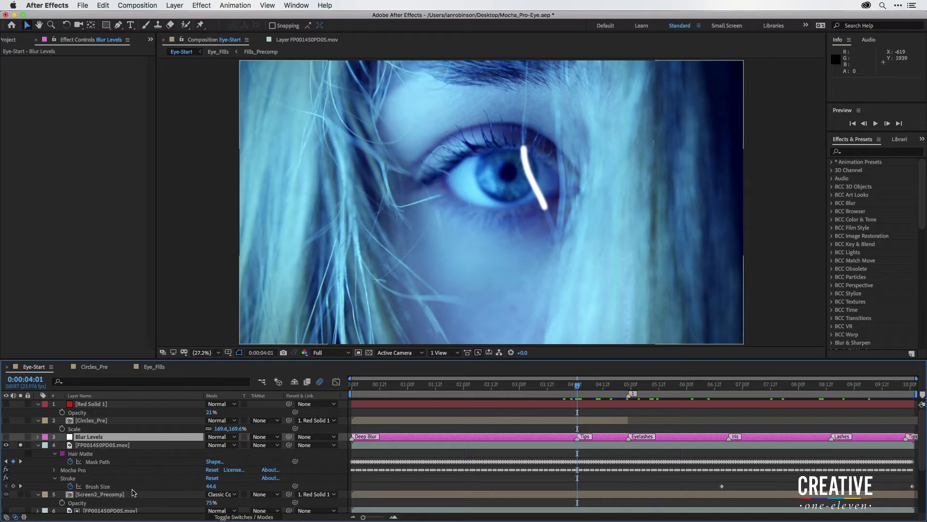
{"action": "left_click_drag", "start_coordinate": [211, 485], "coordinate": [116, 495]}
{"action": "left_click", "coordinate": [630, 384]}
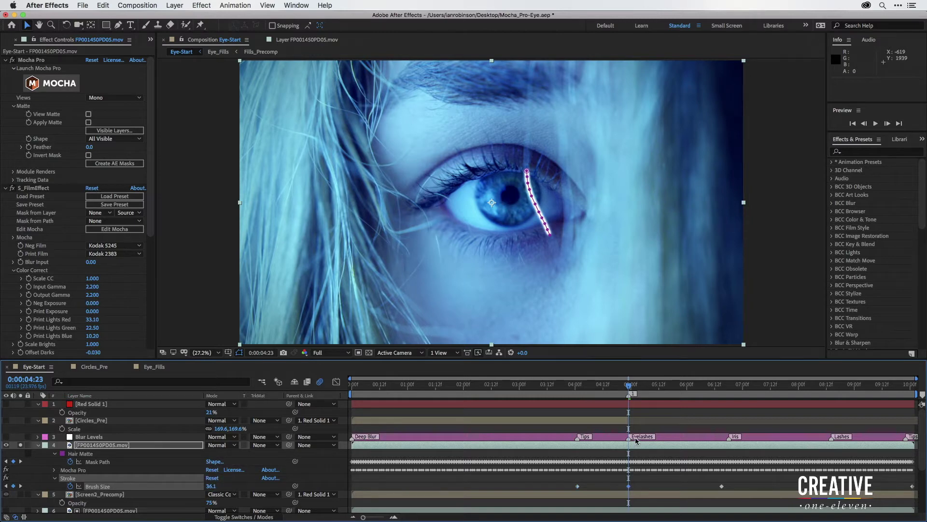
Step: Shift the 0:00:06:15 Brush Size keyframe to the Iris marker at 0:00:06:18 and set its value to 45.9
{"action": "left_click_drag", "start_coordinate": [704, 386], "coordinate": [729, 389]}
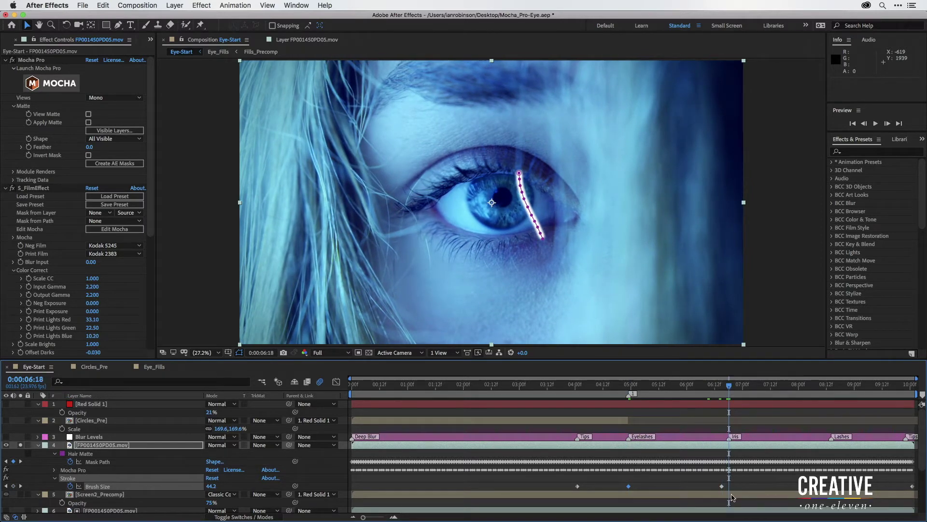
{"action": "left_click_drag", "start_coordinate": [722, 486], "coordinate": [729, 487]}
{"action": "left_click_drag", "start_coordinate": [211, 486], "coordinate": [217, 486]}
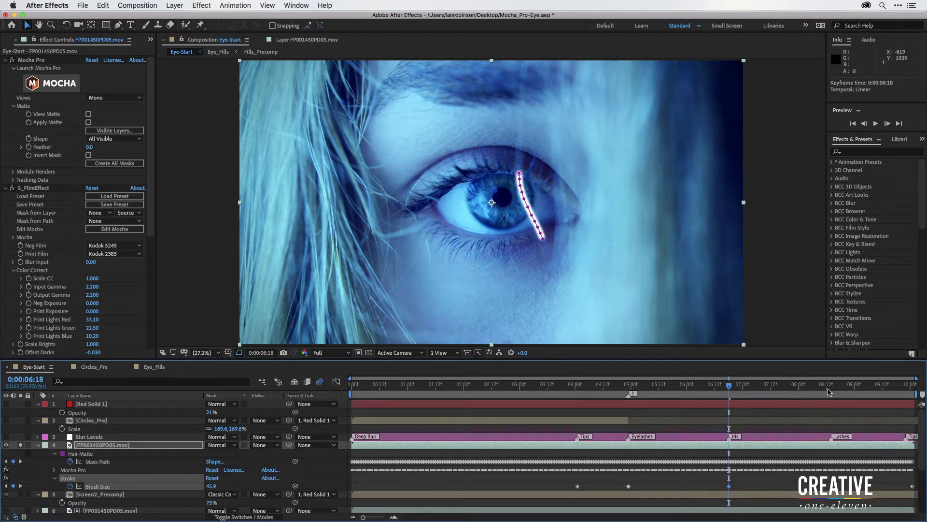
Step: Copy the Eyelashes marker's Brush Size keyframe to the Lashes marker at 0:00:08:14
{"action": "left_click_drag", "start_coordinate": [829, 385], "coordinate": [832, 391]}
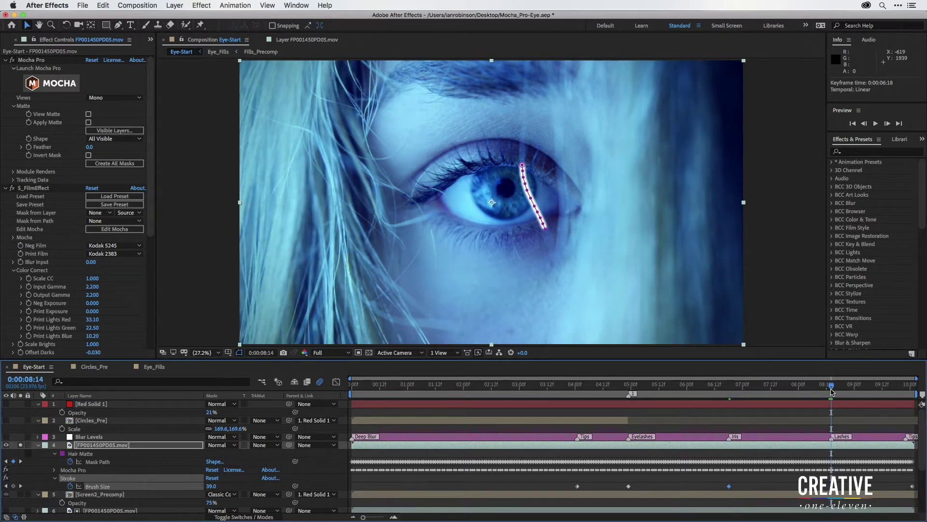
{"action": "left_click", "coordinate": [629, 486]}
{"action": "key", "text": "cmd+v"}
Step: Keyframe the stroke's brush size to 96.0 at the start of the composition
{"action": "key", "text": "Home"}
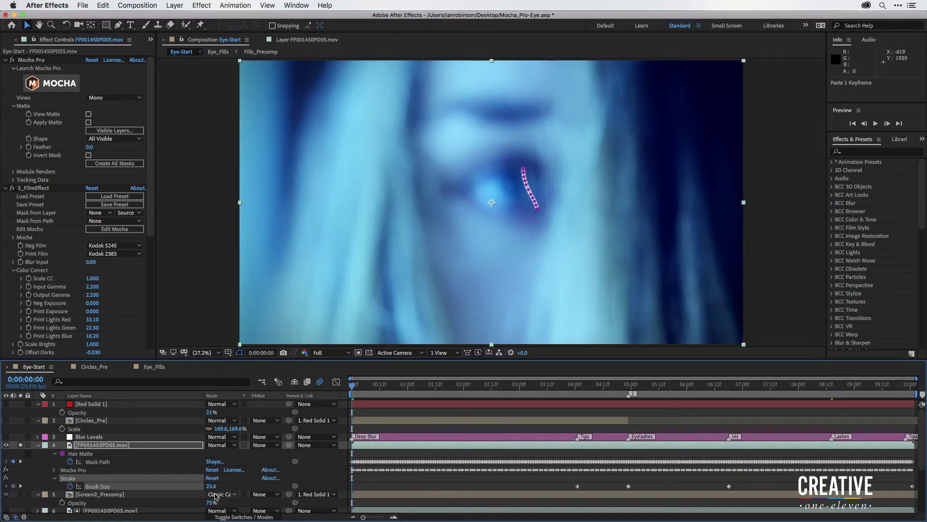
{"action": "left_click_drag", "start_coordinate": [342, 467], "coordinate": [391, 465]}
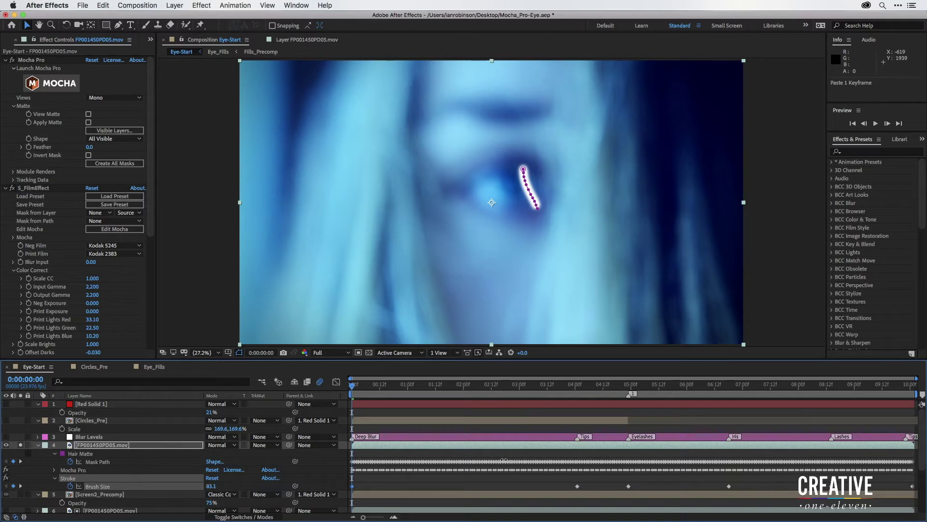
{"action": "left_click_drag", "start_coordinate": [504, 460], "coordinate": [539, 466]}
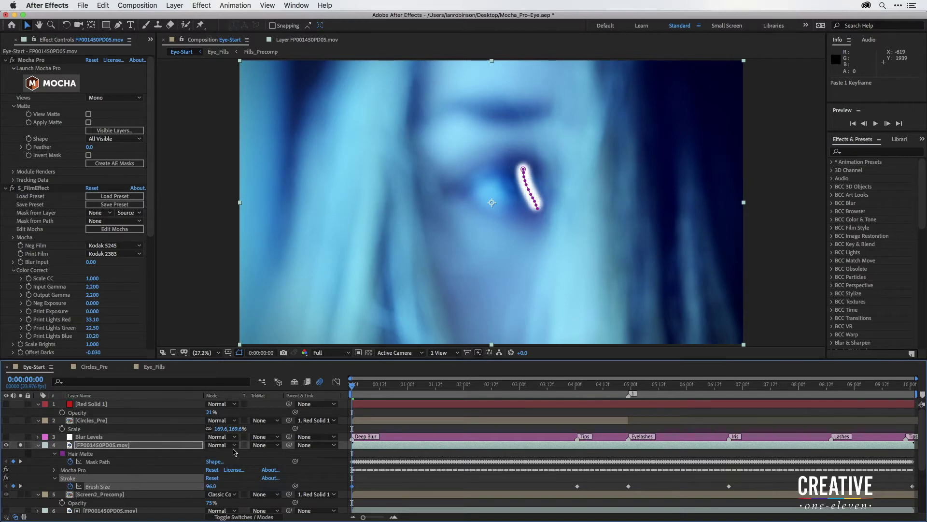
Step: Collapse the S_FilmEffect settings and set the Stroke effect's Paint Style to Reveal Original Image
{"action": "left_click", "coordinate": [90, 446]}
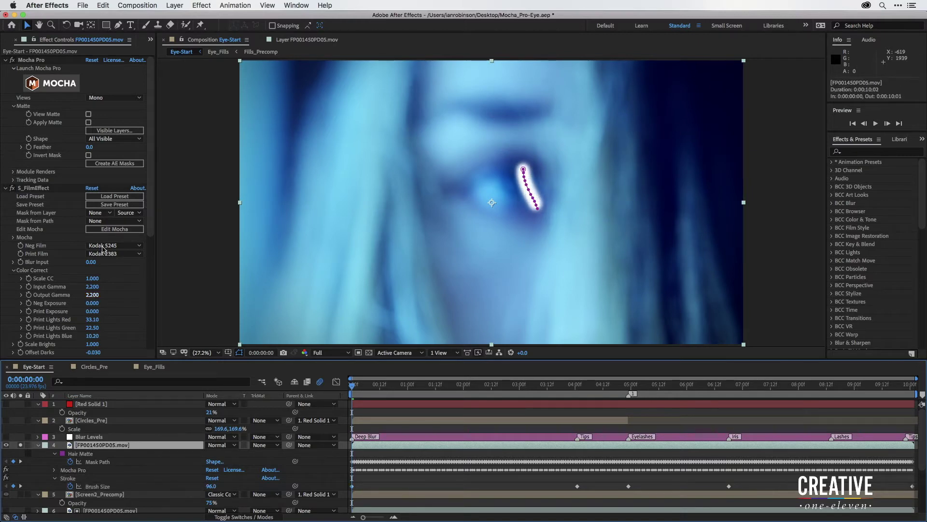
{"action": "left_click", "coordinate": [5, 189]}
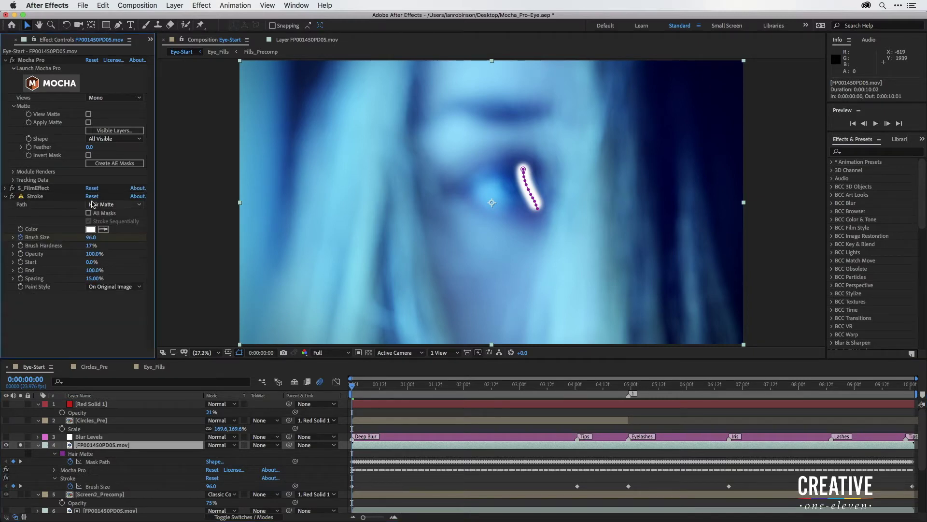
{"action": "left_click", "coordinate": [32, 197]}
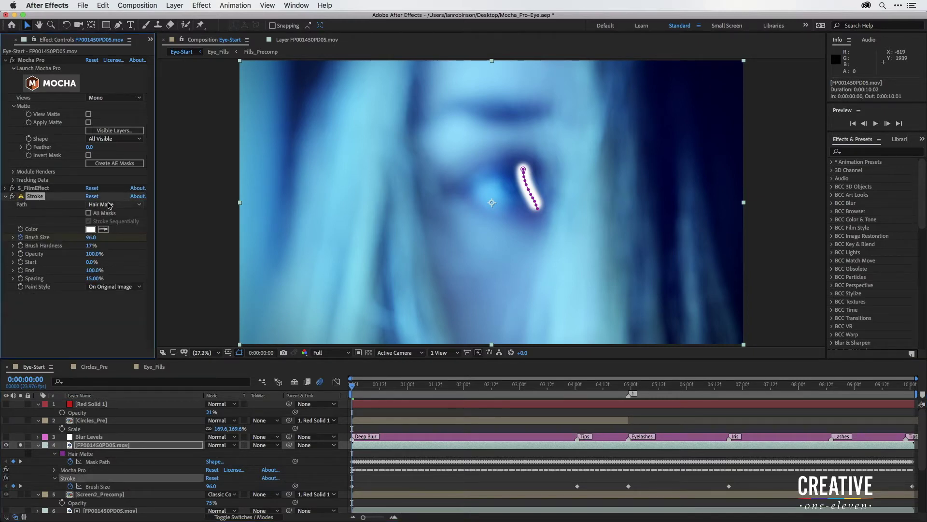
{"action": "left_click", "coordinate": [115, 287]}
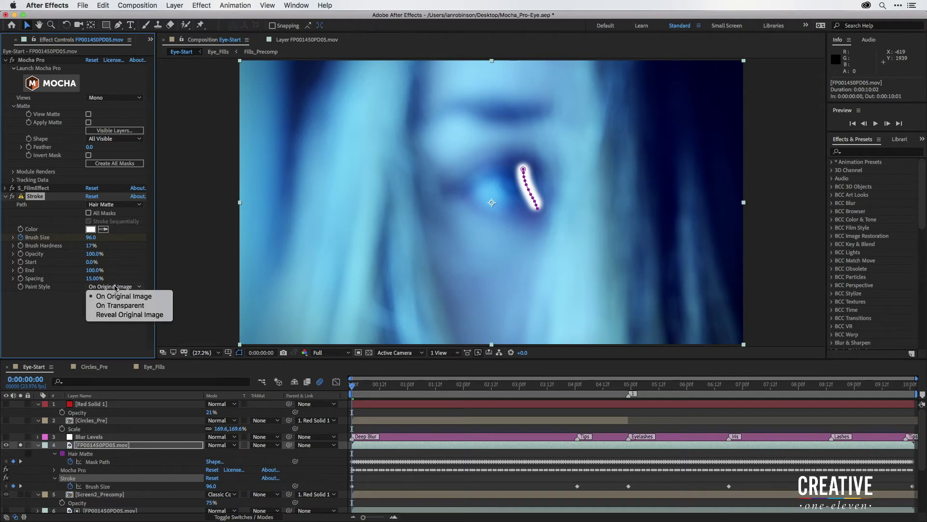
{"action": "left_click", "coordinate": [125, 315]}
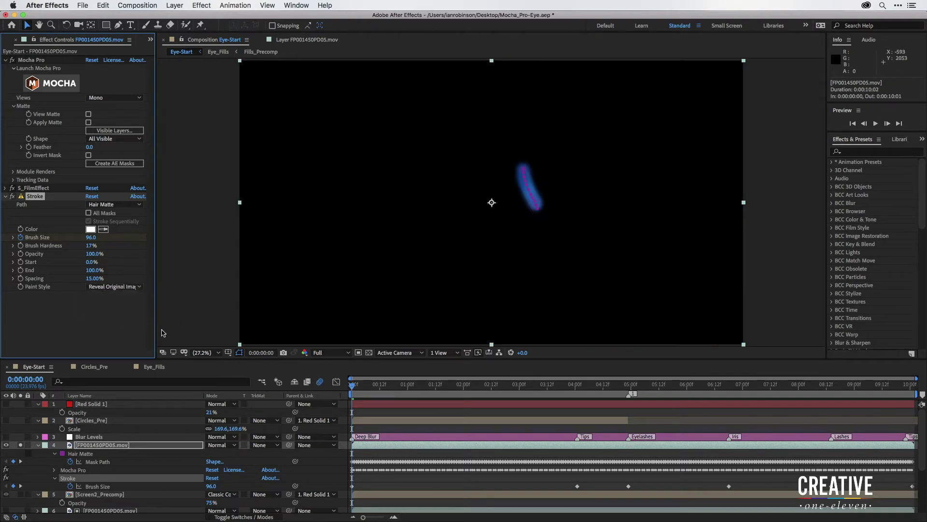
Step: Turn off solo for the footage copy and deselect all layers to show the full composite
{"action": "left_click", "coordinate": [89, 446]}
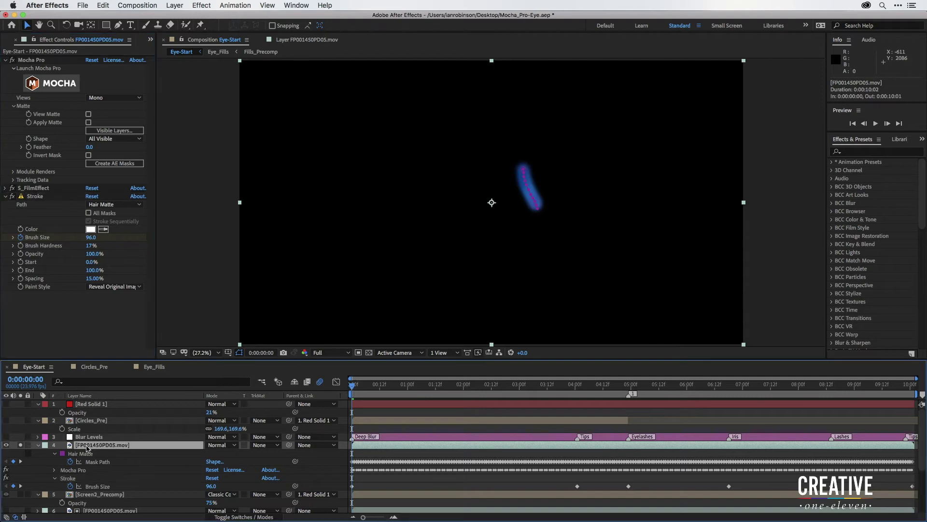
{"action": "left_click", "coordinate": [21, 446]}
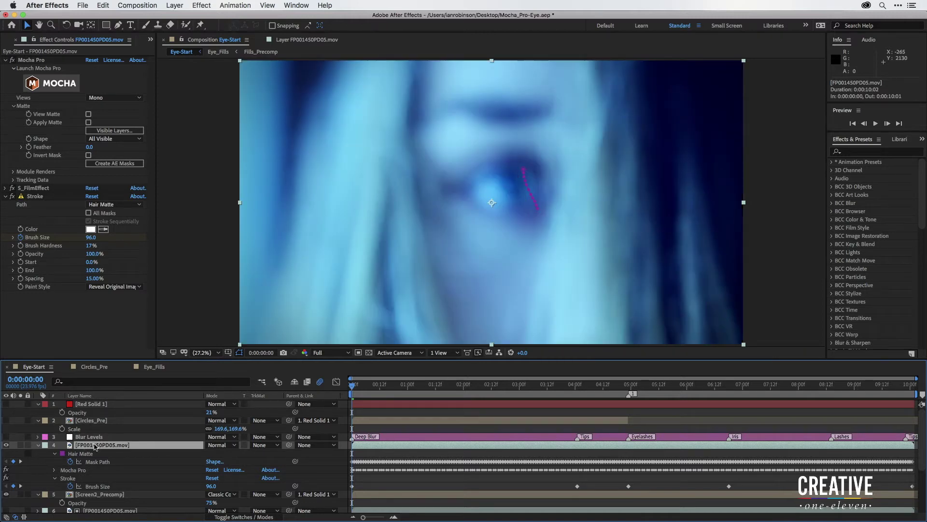
{"action": "left_click", "coordinate": [35, 468]}
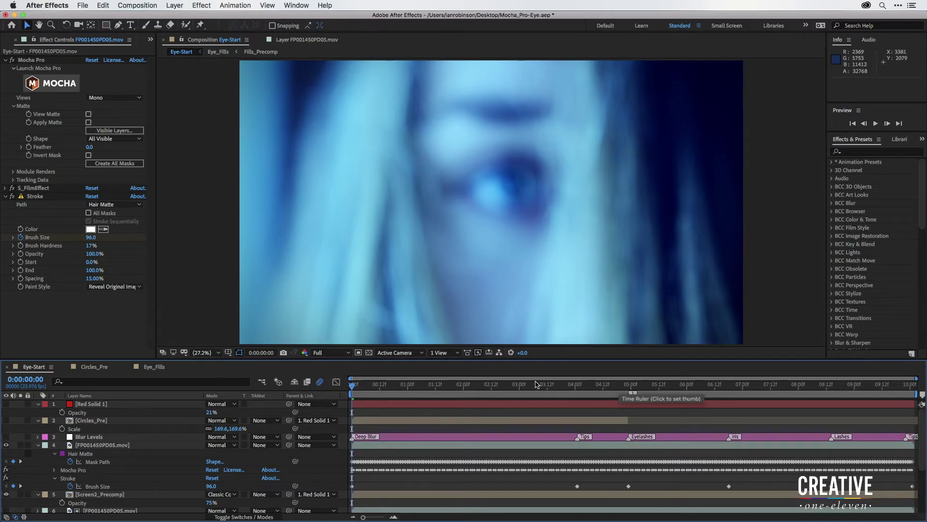
Step: Check the composite at the Tips, Eyelashes and Iris markers of the Blur Levels layer
{"action": "left_click_drag", "start_coordinate": [536, 384], "coordinate": [577, 382]}
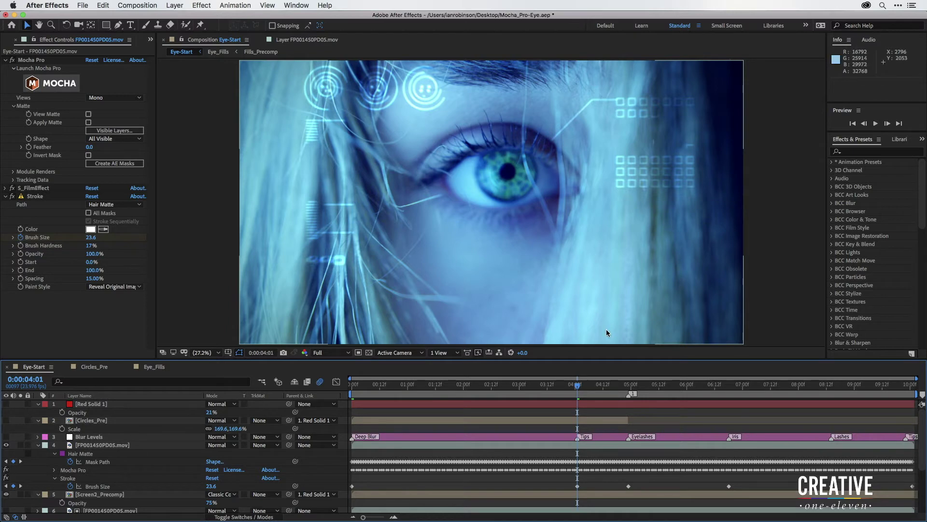
{"action": "left_click", "coordinate": [627, 387]}
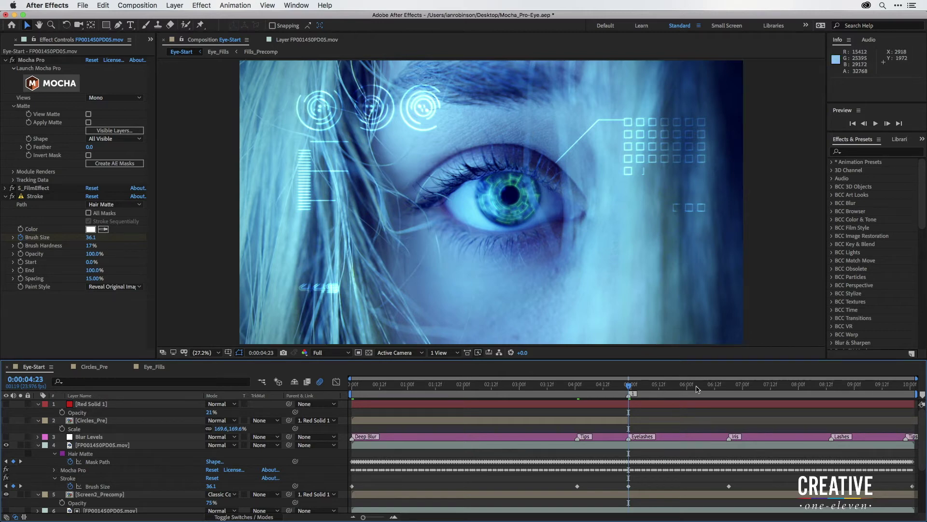
{"action": "left_click_drag", "start_coordinate": [697, 387], "coordinate": [729, 390]}
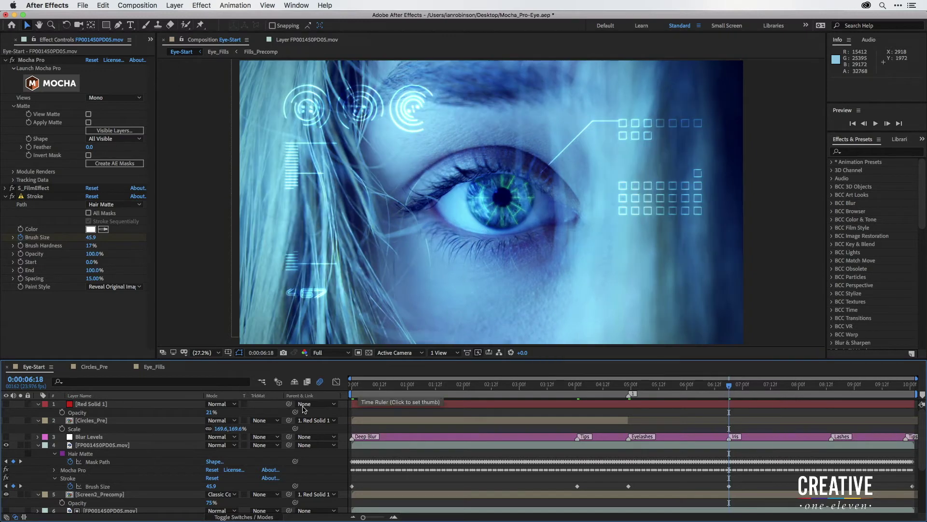
Step: Rename the duplicated footage layer holding the Hair Matte stroke to Hair Over
{"action": "left_click", "coordinate": [81, 445]}
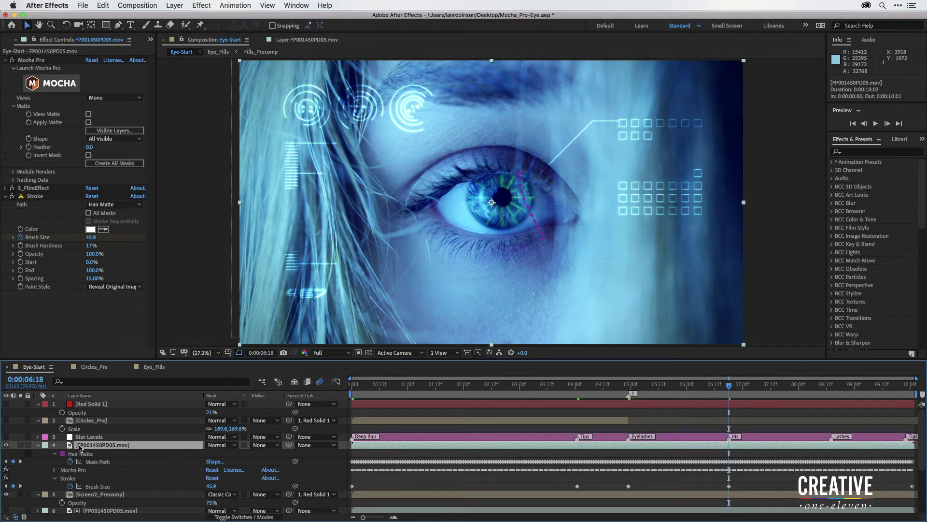
{"action": "key", "text": "Return"}
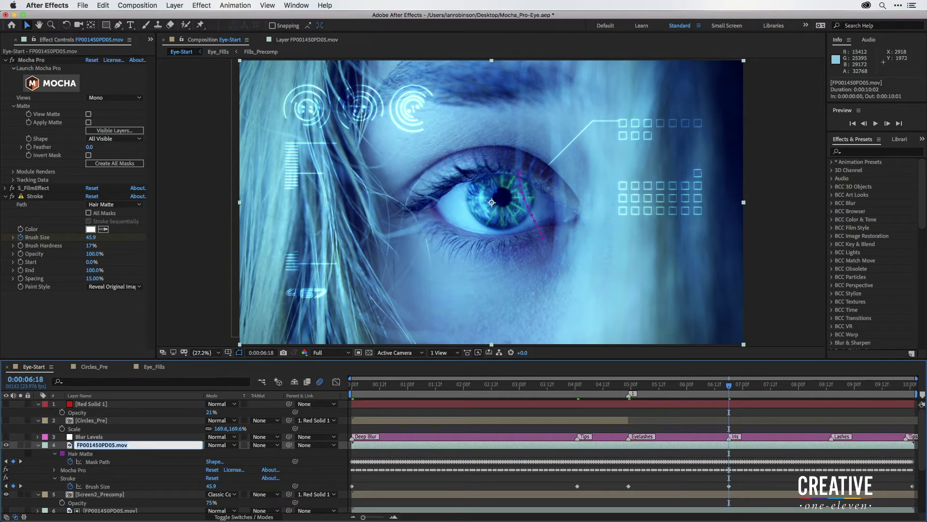
{"action": "type", "text": "Hair Over"}
{"action": "key", "text": "Return"}
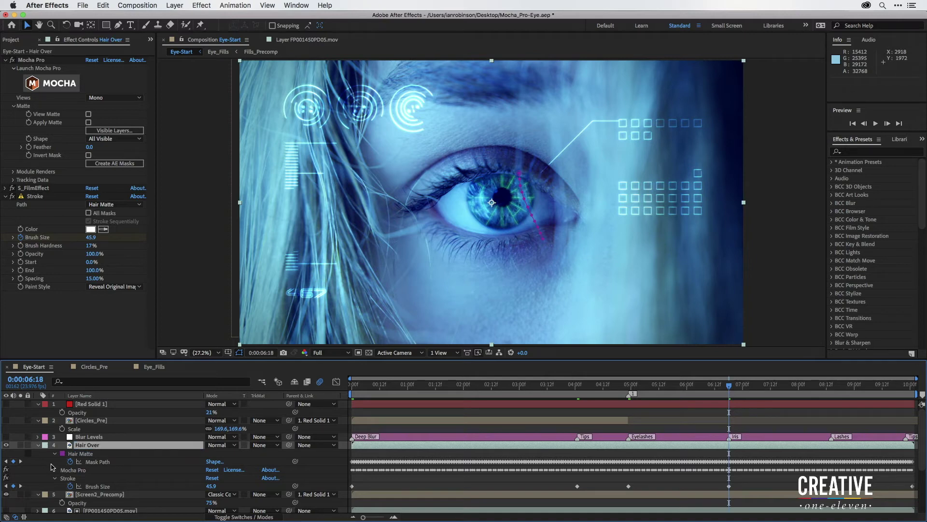
Step: Make the Circles_Pre layer visible, reveal its keyframed properties and enable its S_RackDefocus effect
{"action": "left_click", "coordinate": [91, 421]}
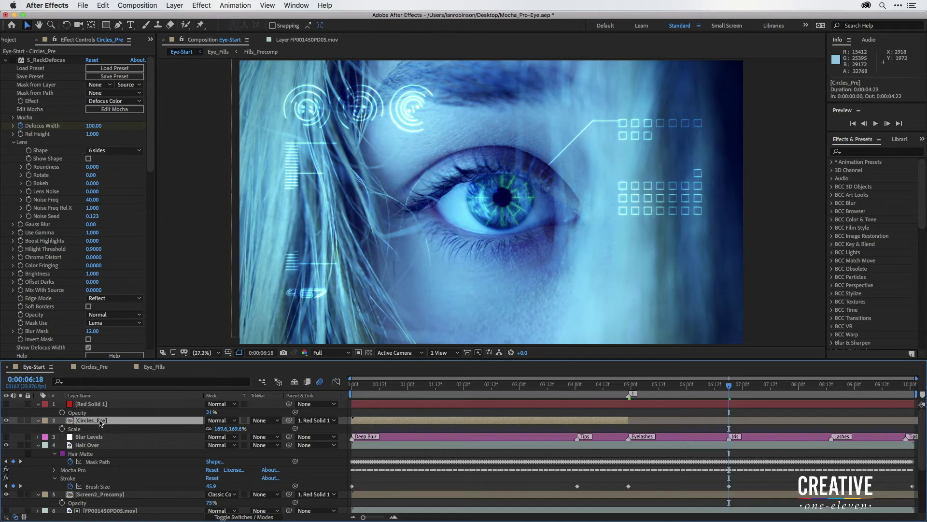
{"action": "key", "text": "u"}
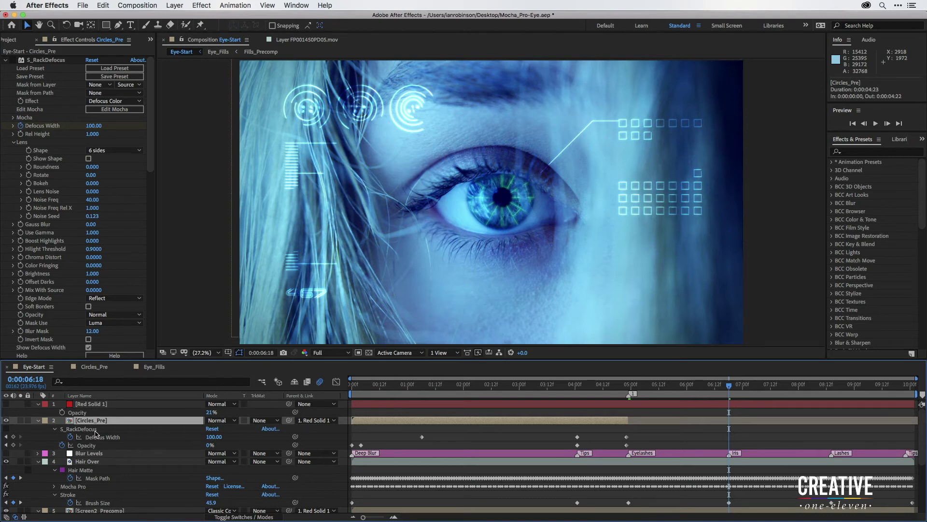
{"action": "left_click", "coordinate": [15, 67]}
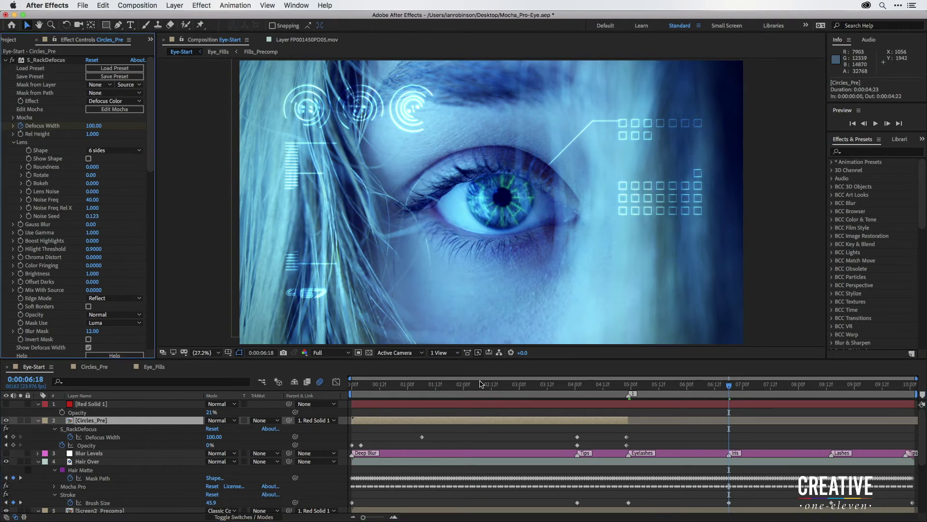
Step: Review the Circles_Pre defocus and opacity animation over the eye from 0:00:01:05 to just past the Eyelashes marker
{"action": "left_click_drag", "start_coordinate": [482, 385], "coordinate": [419, 387]}
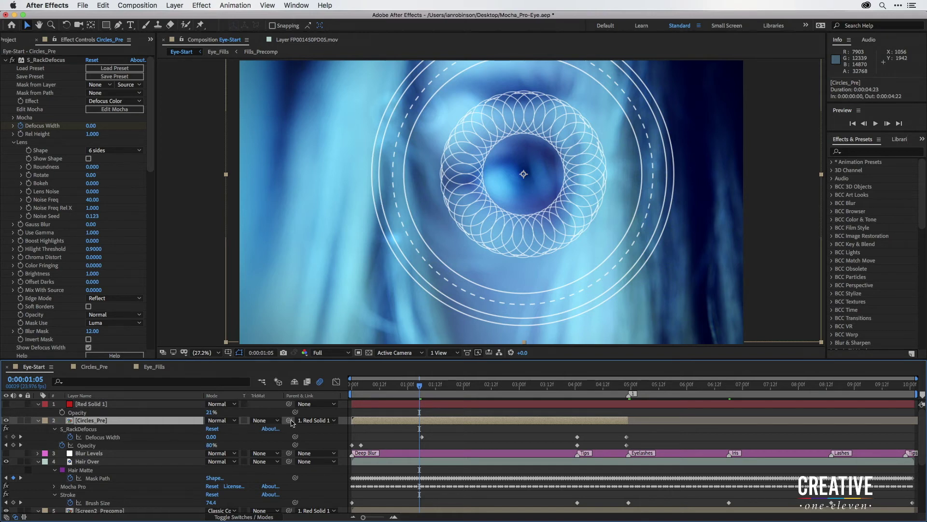
{"action": "left_click_drag", "start_coordinate": [430, 390], "coordinate": [550, 389]}
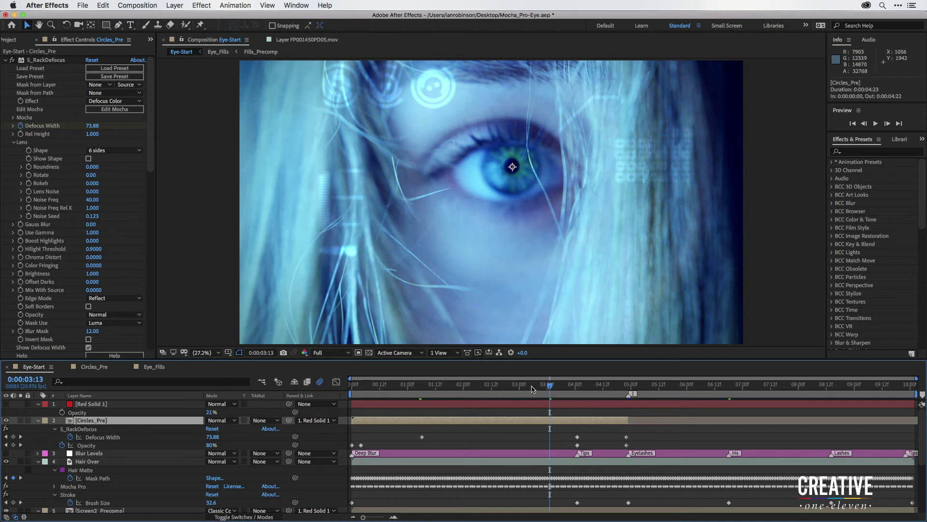
{"action": "left_click_drag", "start_coordinate": [532, 390], "coordinate": [507, 386]}
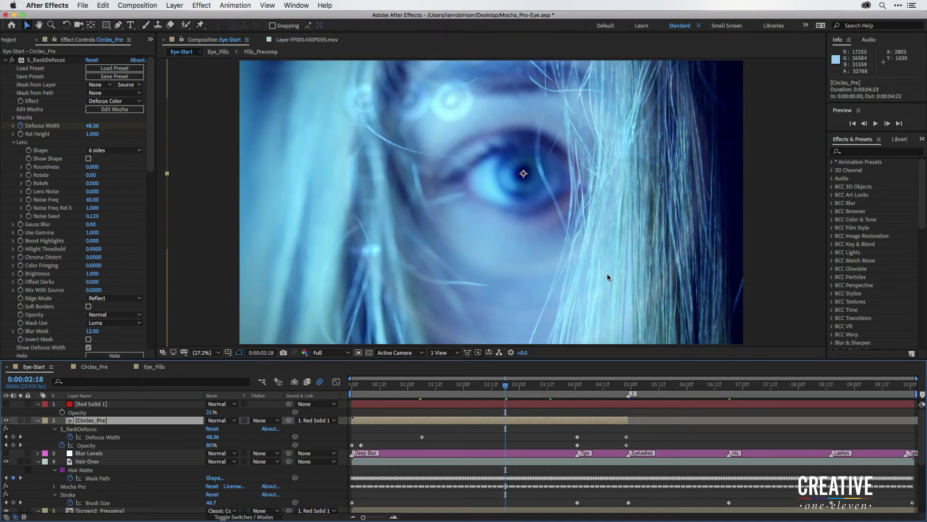
{"action": "left_click", "coordinate": [471, 385]}
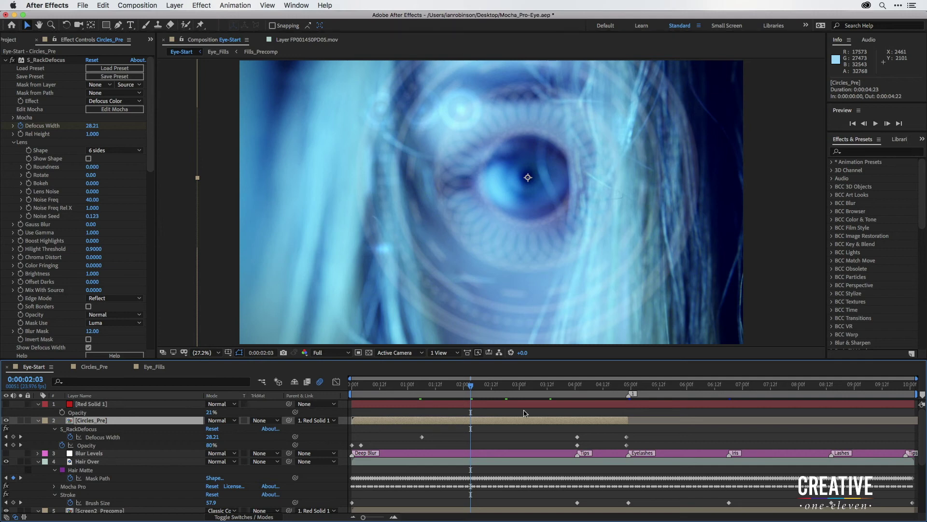
{"action": "left_click_drag", "start_coordinate": [490, 385], "coordinate": [575, 386]}
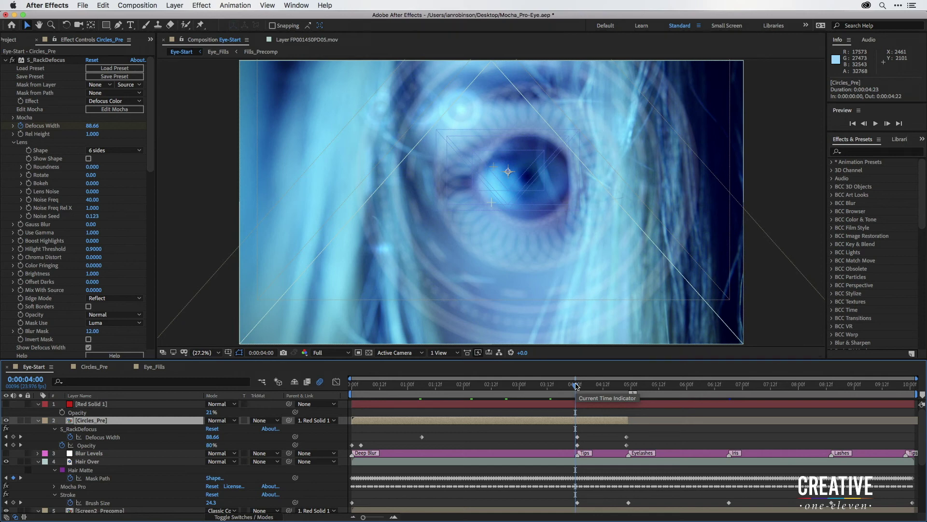
{"action": "left_click_drag", "start_coordinate": [576, 385], "coordinate": [608, 390]}
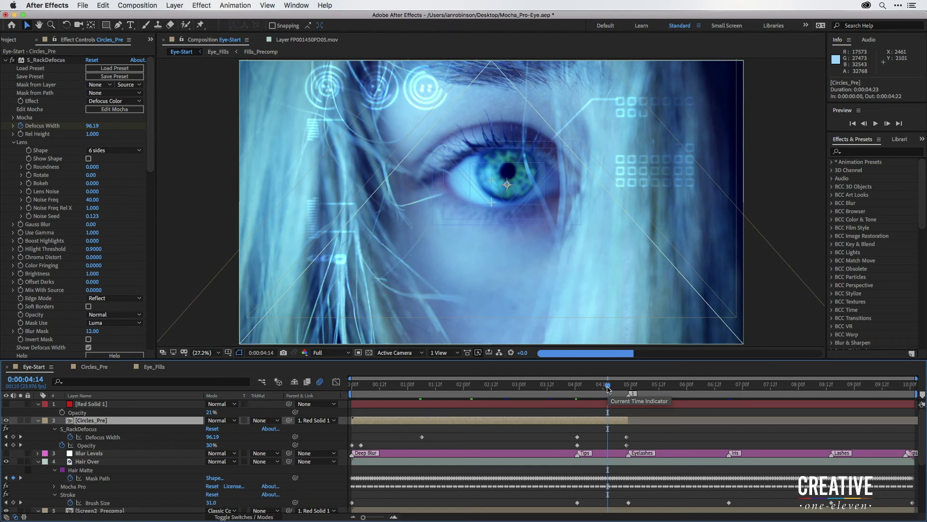
{"action": "left_click_drag", "start_coordinate": [608, 389], "coordinate": [637, 389]}
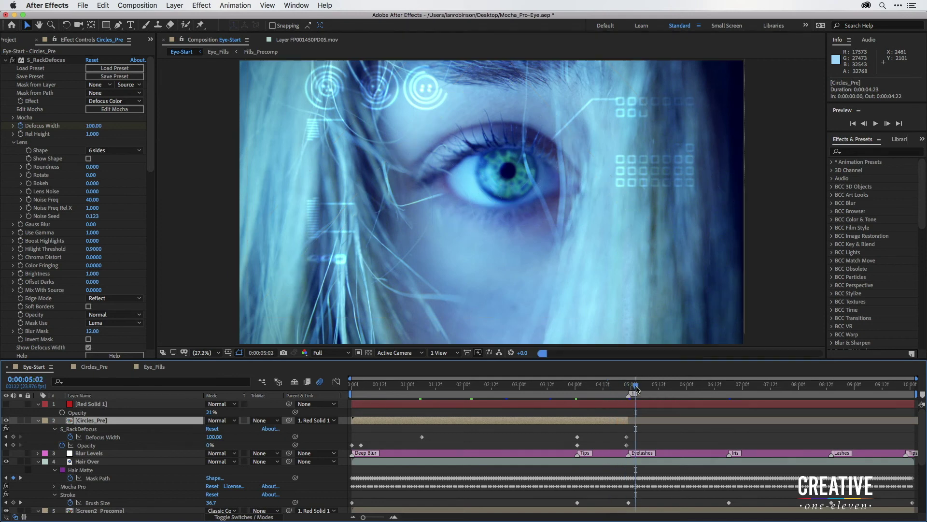